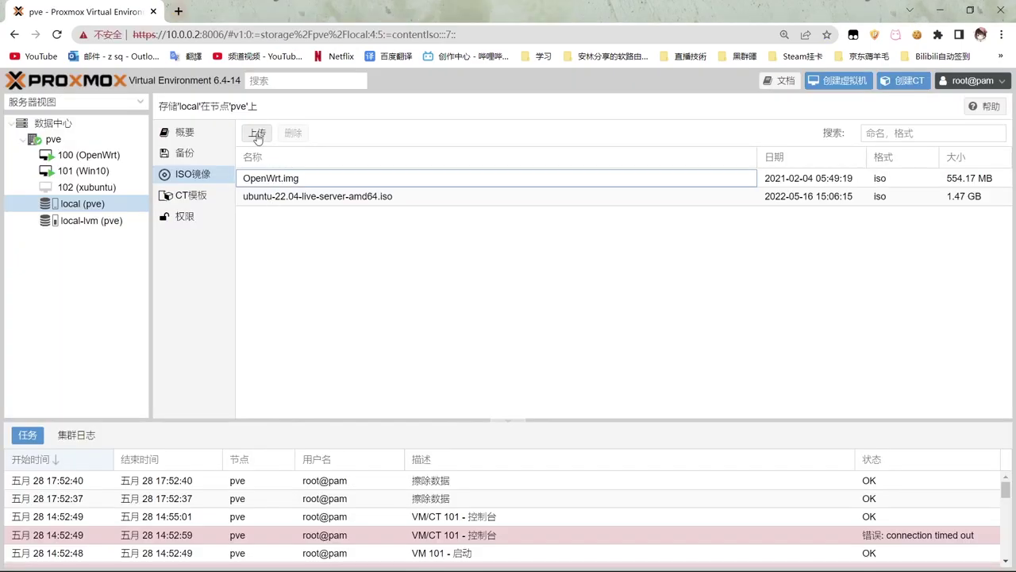
- Open the ISO image upload dialog for the local (pve) storage
{"action": "left_click", "coordinate": [257, 133]}
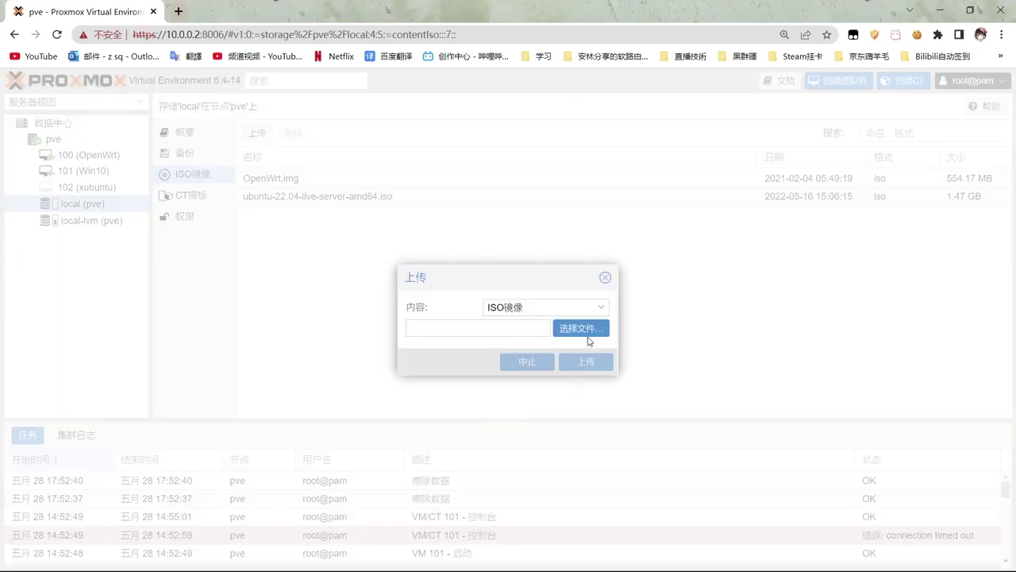
- Upload virtio-win-0.1.217.iso to local storage's ISO images
{"action": "left_click", "coordinate": [589, 339]}
{"action": "left_click", "coordinate": [308, 322]}
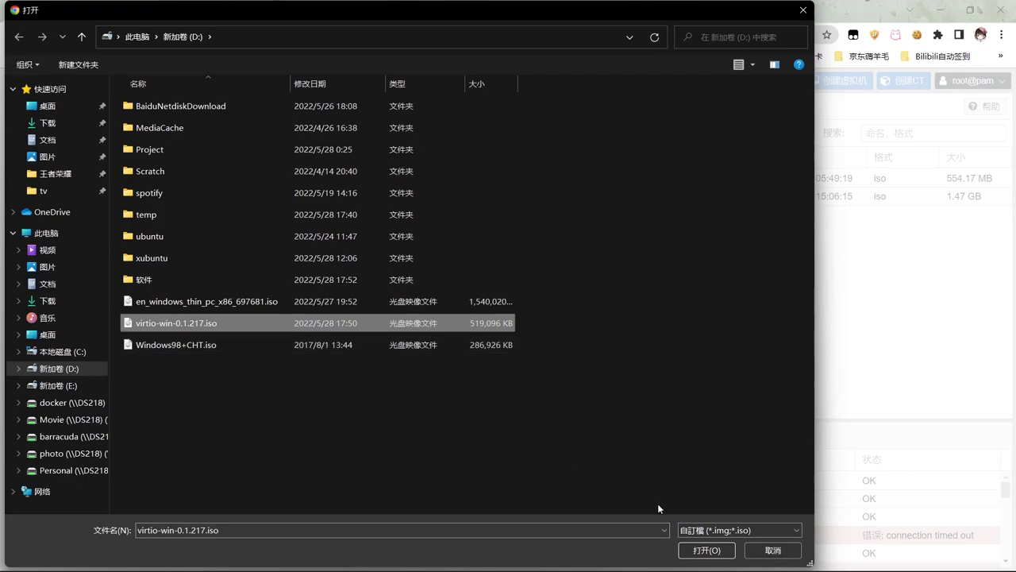
{"action": "left_click", "coordinate": [705, 550]}
{"action": "left_click", "coordinate": [582, 367]}
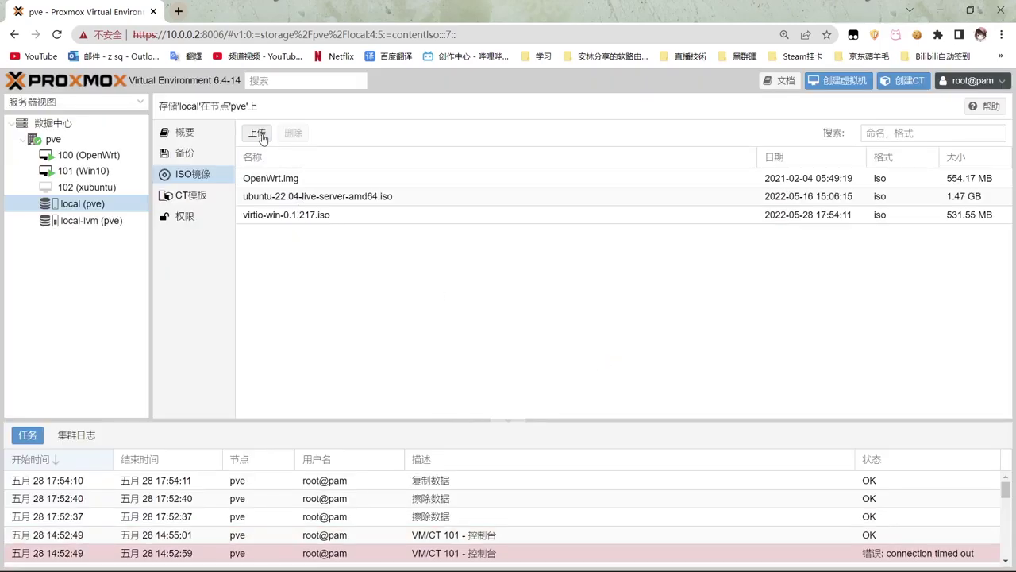
- Upload en_windows_thin_pc_x86_697681.iso to local storage as well
{"action": "left_click", "coordinate": [261, 135]}
{"action": "left_click", "coordinate": [578, 330]}
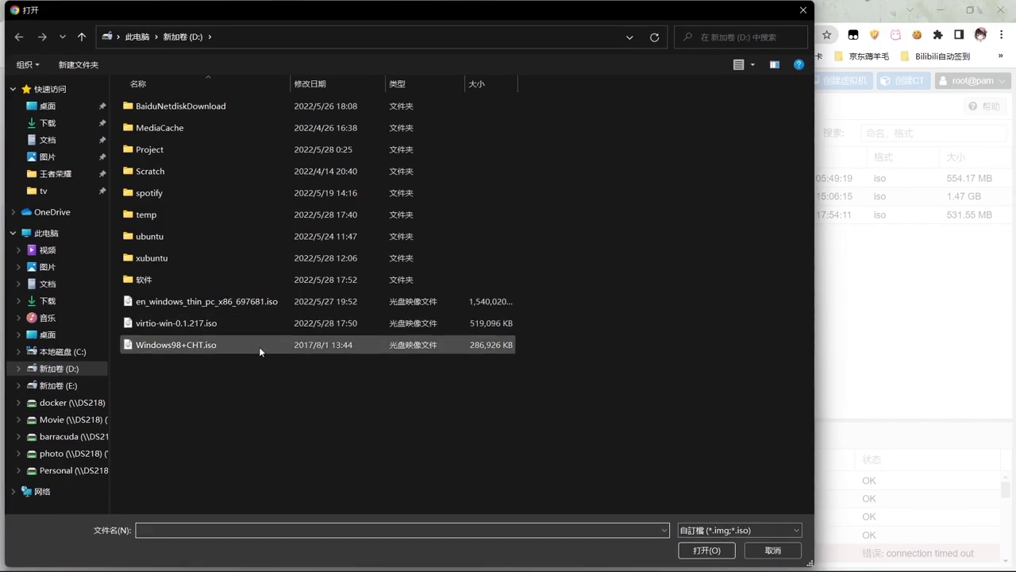
{"action": "left_click", "coordinate": [287, 310]}
{"action": "left_click", "coordinate": [709, 550]}
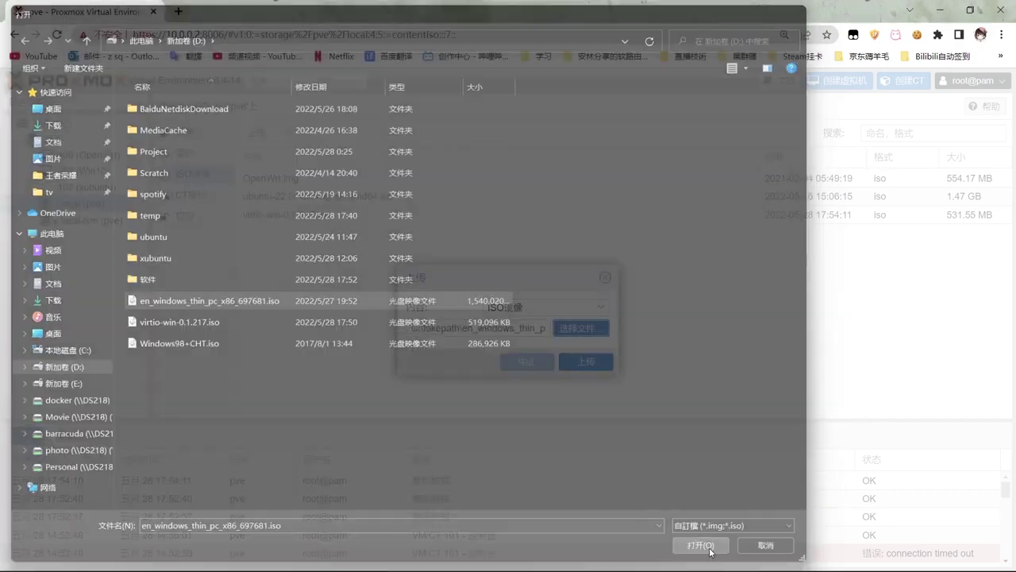
{"action": "left_click", "coordinate": [586, 362]}
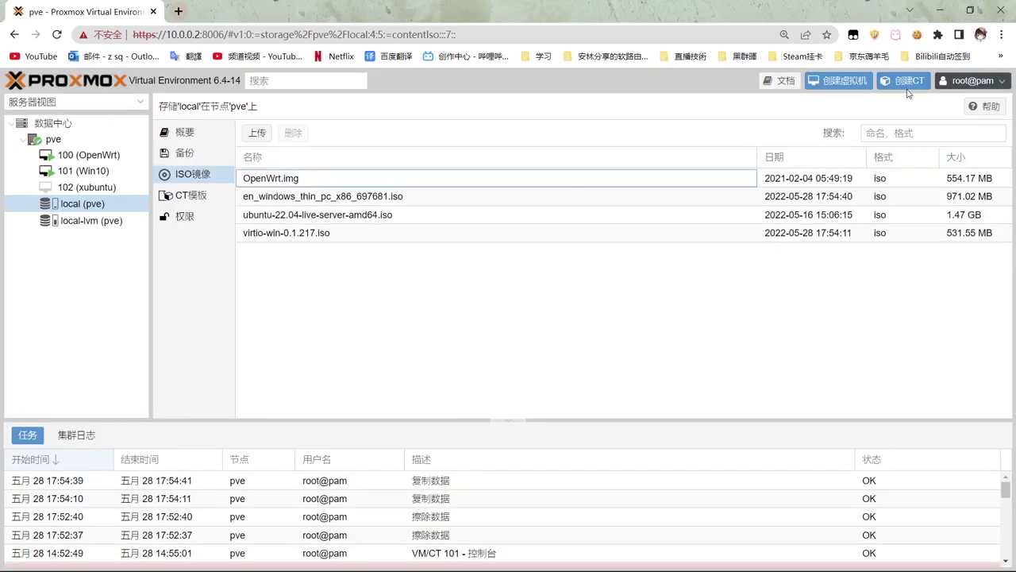
- Start a new virtual machine and give it the name winthinpc
{"action": "left_click", "coordinate": [844, 80]}
{"action": "left_click", "coordinate": [421, 244]}
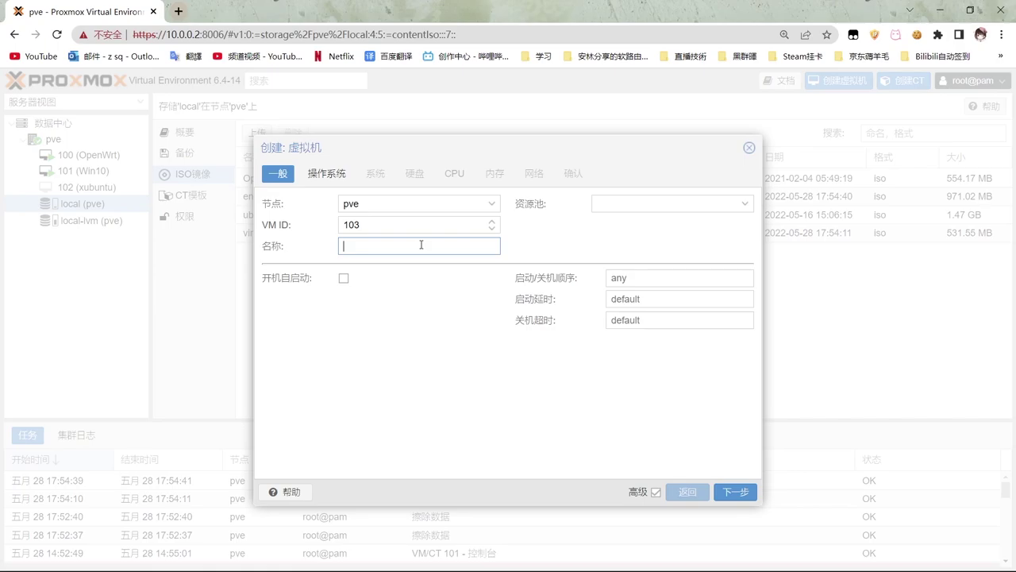
{"action": "type", "text": "wl"}
{"action": "key", "text": "shift"}
{"action": "left_click", "coordinate": [445, 305]}
- Use the Windows Thin PC ISO as install media with guest OS Microsoft Windows 7/2008r2
{"action": "left_click", "coordinate": [325, 174]}
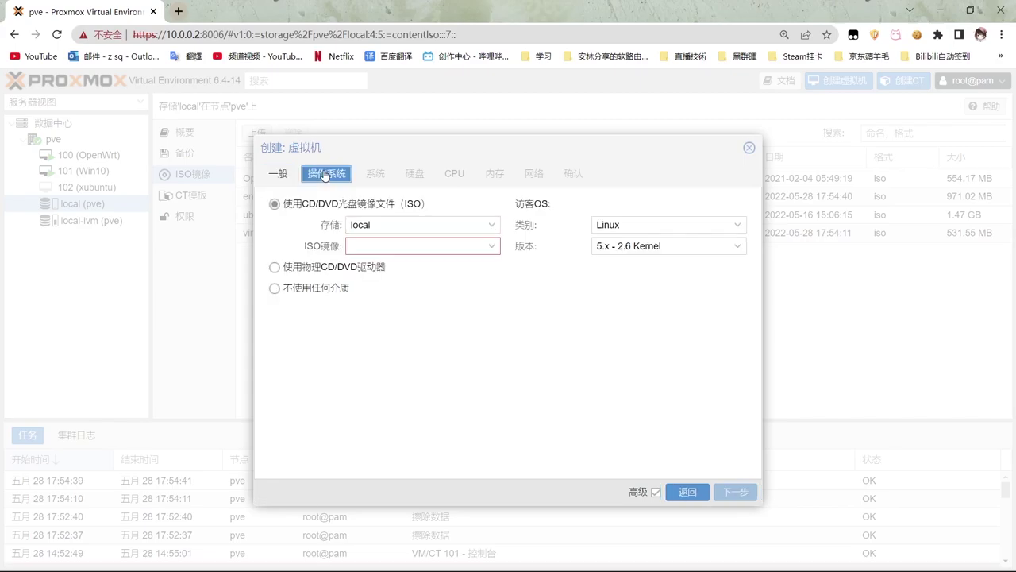
{"action": "left_click", "coordinate": [480, 243]}
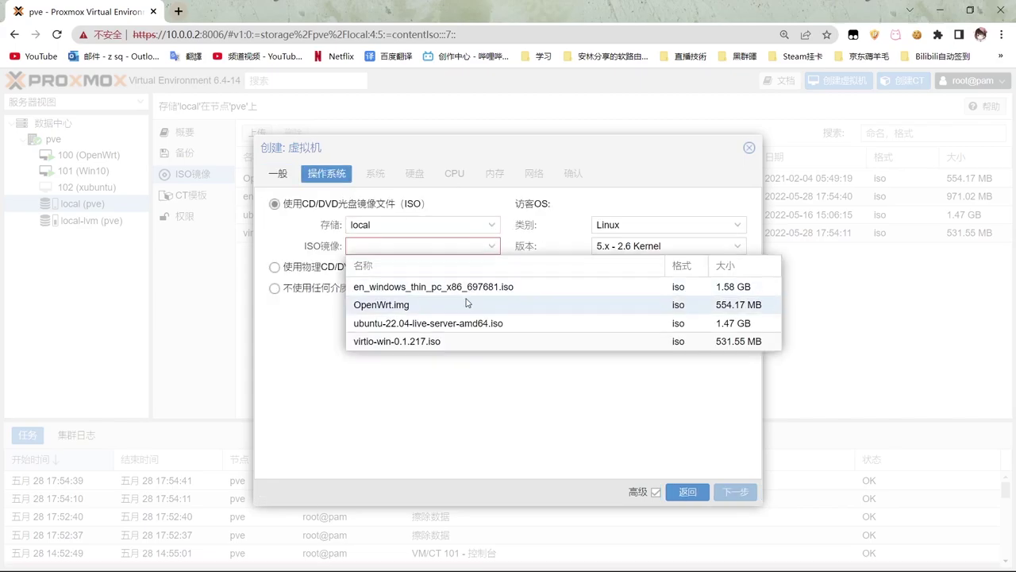
{"action": "left_click", "coordinate": [524, 287]}
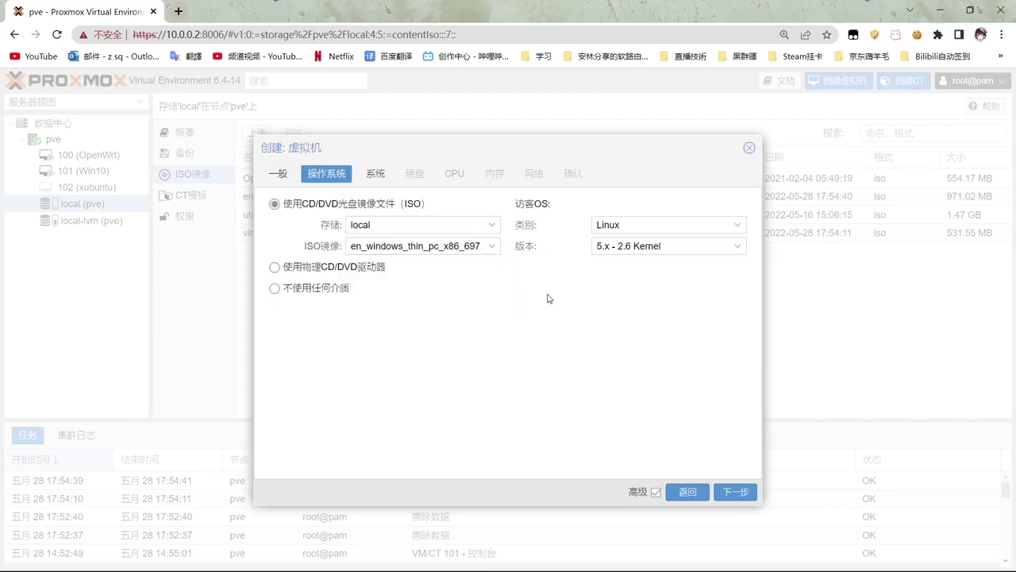
{"action": "left_click", "coordinate": [696, 231]}
{"action": "left_click", "coordinate": [680, 257]}
{"action": "left_click", "coordinate": [679, 248]}
{"action": "left_click", "coordinate": [666, 299]}
- Configure the disk as SCSI, 50 GiB, with SSD emulation enabled
{"action": "left_click", "coordinate": [376, 176]}
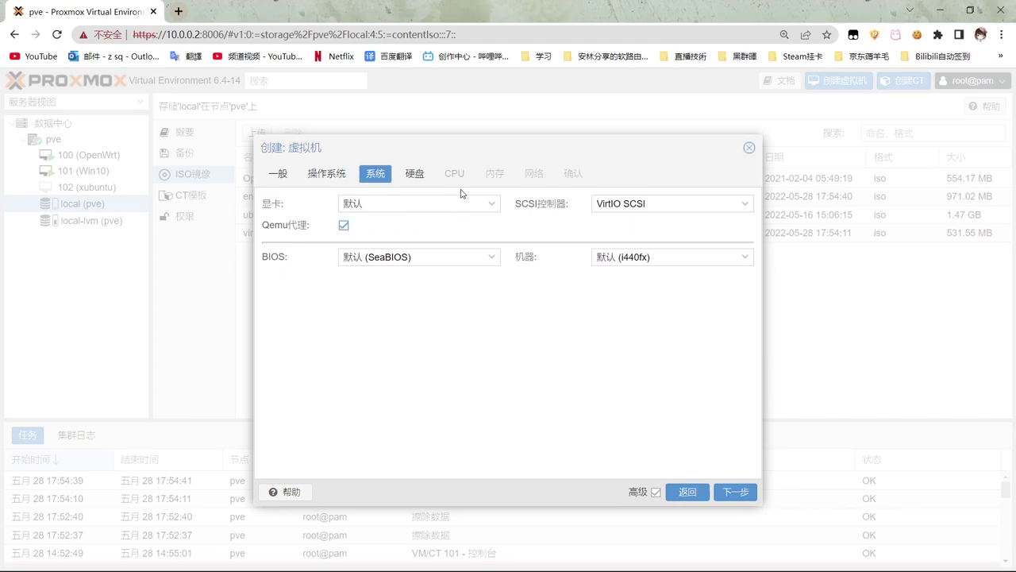
{"action": "left_click", "coordinate": [425, 176]}
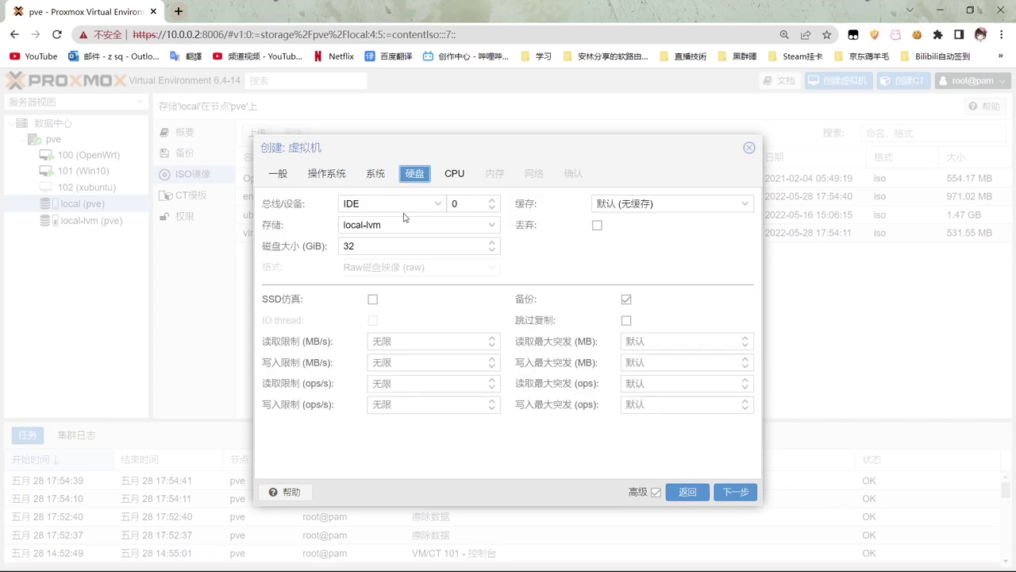
{"action": "left_click", "coordinate": [403, 208]}
{"action": "left_click", "coordinate": [401, 273]}
{"action": "left_click", "coordinate": [393, 267]}
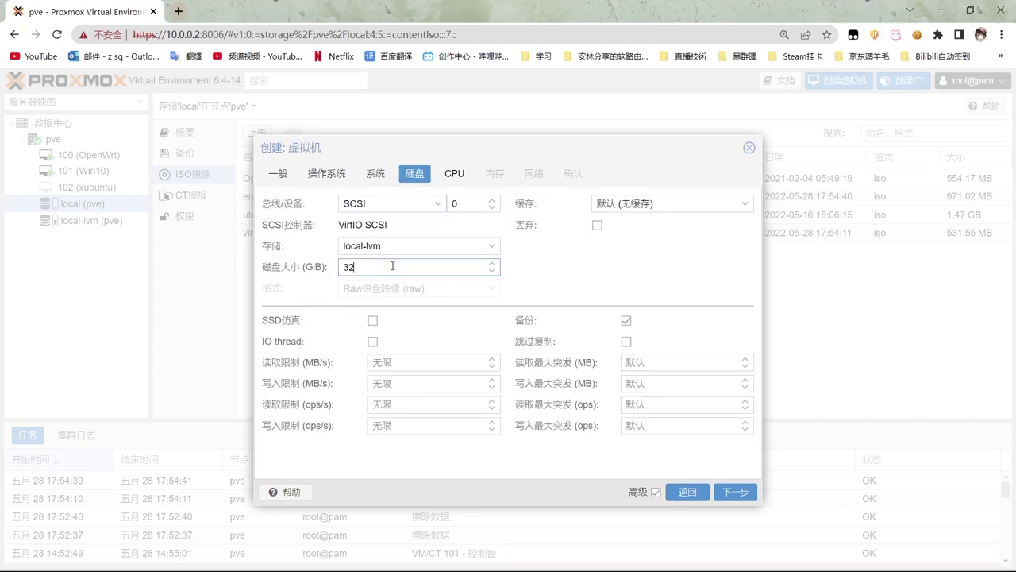
{"action": "key", "text": "BackSpace"}
{"action": "type", "text": "50"}
{"action": "left_click", "coordinate": [372, 321]}
- Give the VM 2 CPU cores and 2048 MiB memory with 1024 MiB minimum
{"action": "left_click", "coordinate": [457, 177]}
{"action": "left_click", "coordinate": [489, 223]}
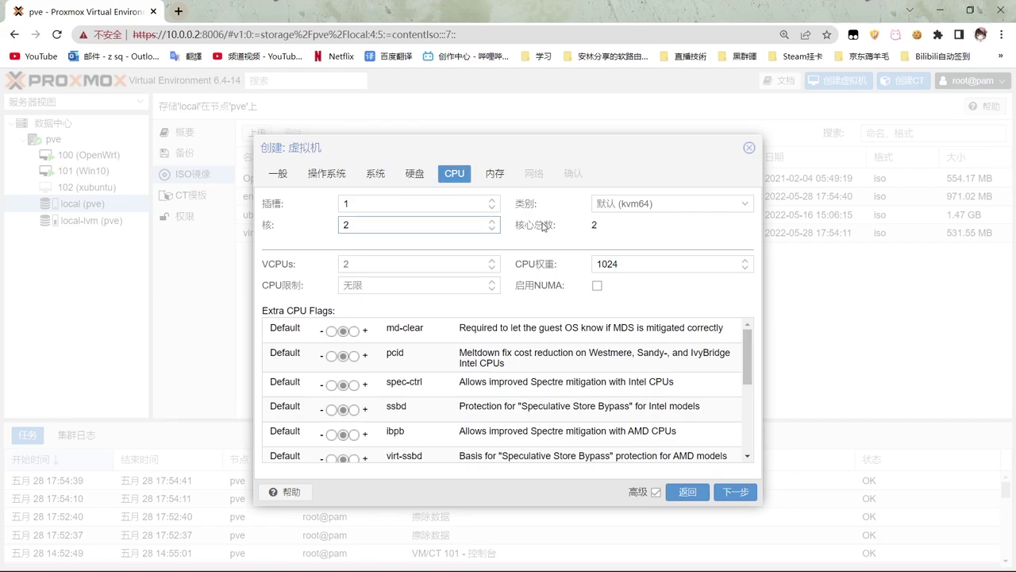
{"action": "left_click", "coordinate": [504, 174]}
{"action": "left_click", "coordinate": [455, 203]}
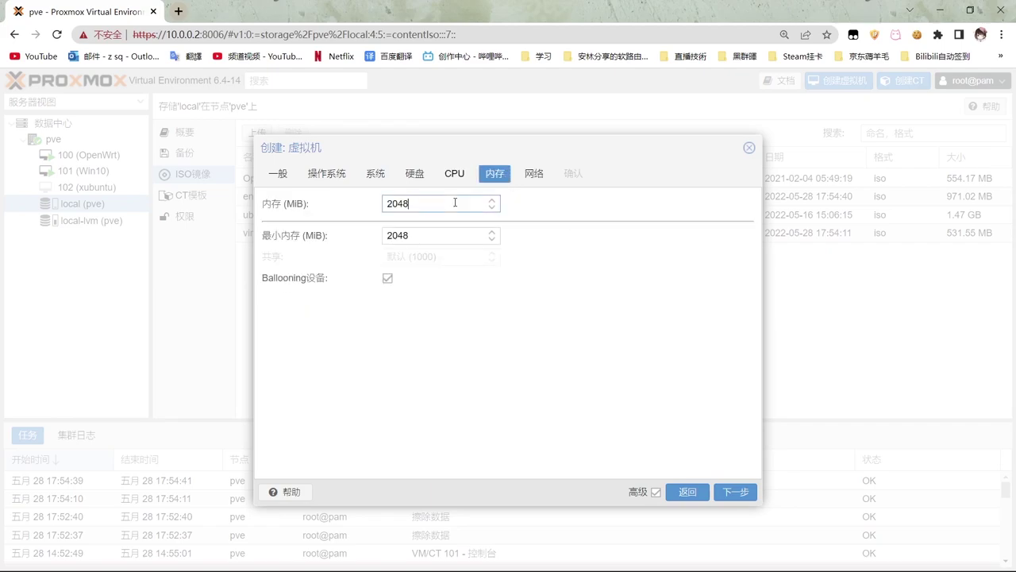
{"action": "left_click", "coordinate": [431, 231]}
{"action": "key", "text": "BackSpace"}
{"action": "key", "text": "BackSpace"}
{"action": "key", "text": "BackSpace"}
{"action": "key", "text": "BackSpace"}
{"action": "type", "text": "10"}
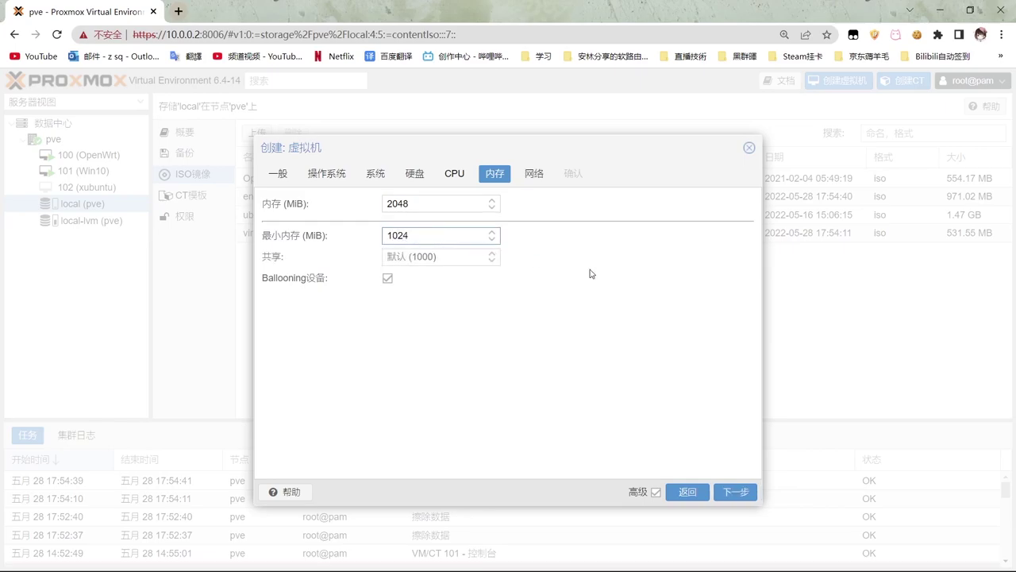
- Set the network card model to VirtIO and finish creating the VM
{"action": "left_click", "coordinate": [536, 174]}
{"action": "left_click", "coordinate": [648, 224]}
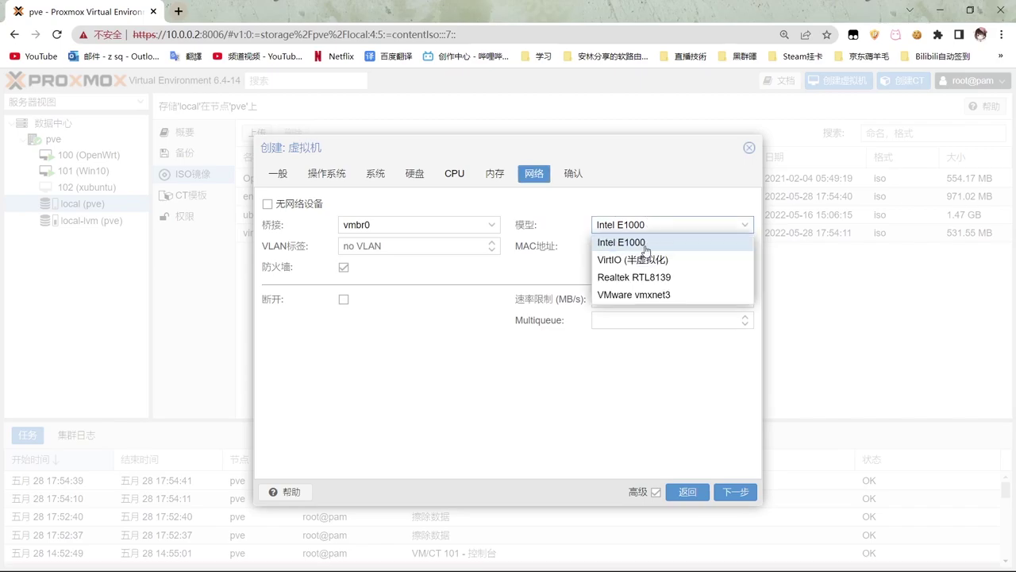
{"action": "left_click", "coordinate": [647, 258]}
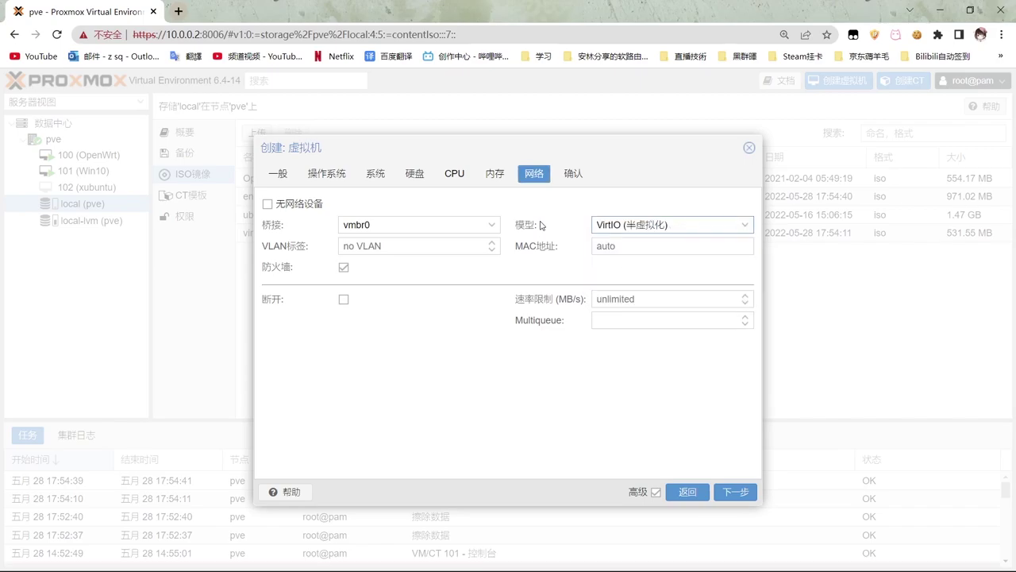
{"action": "left_click", "coordinate": [573, 173]}
{"action": "left_click", "coordinate": [739, 494]}
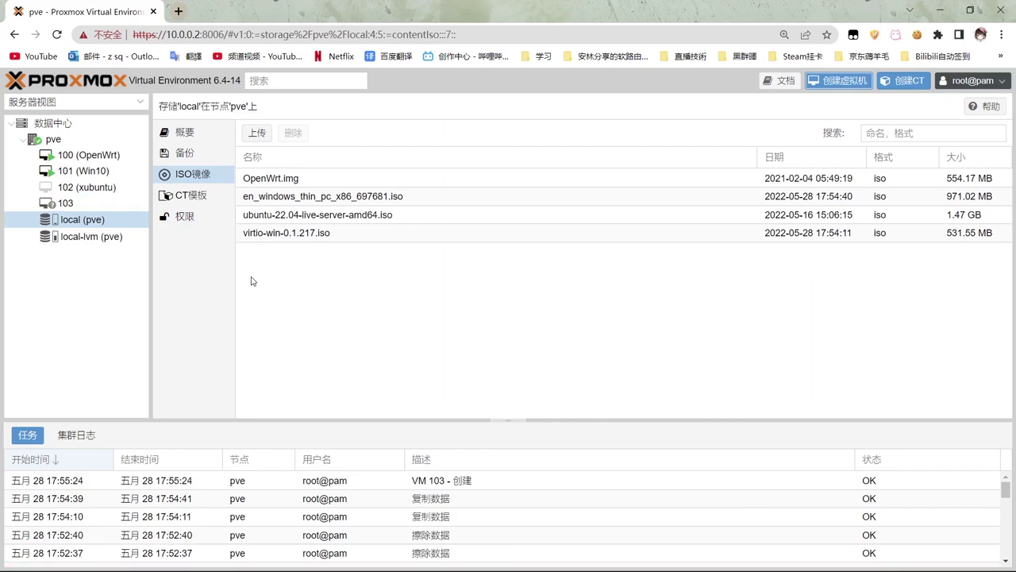
- Add a new CD/DVD drive from VM 103's hardware list
{"action": "left_click", "coordinate": [89, 204]}
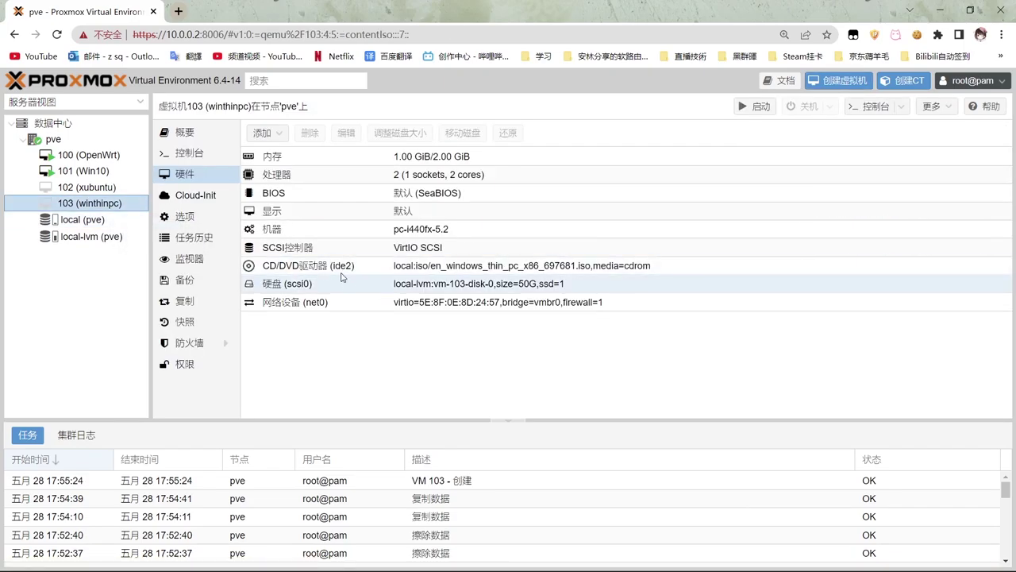
{"action": "left_click", "coordinate": [185, 217]}
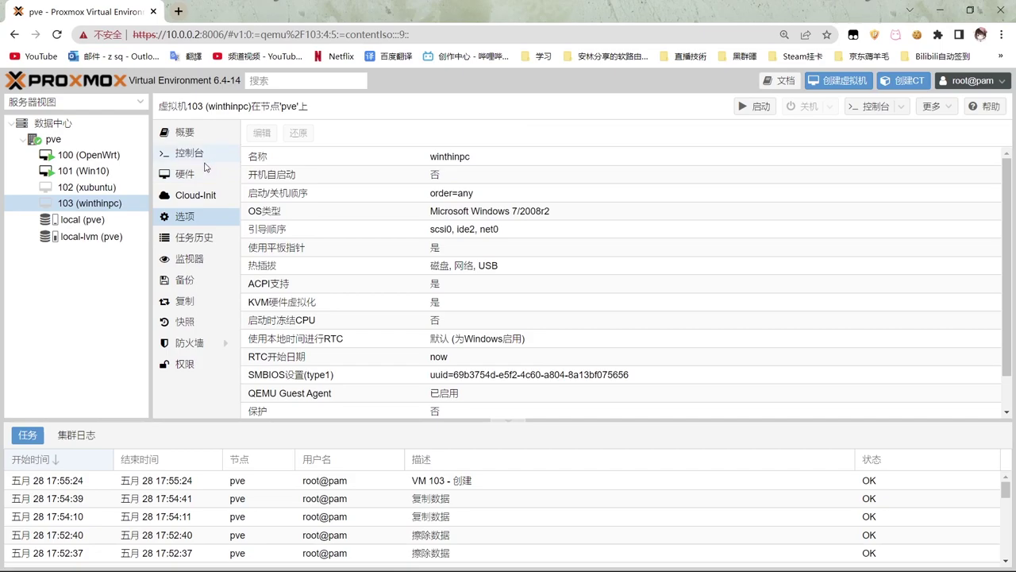
{"action": "left_click", "coordinate": [202, 173]}
{"action": "left_click", "coordinate": [262, 133]}
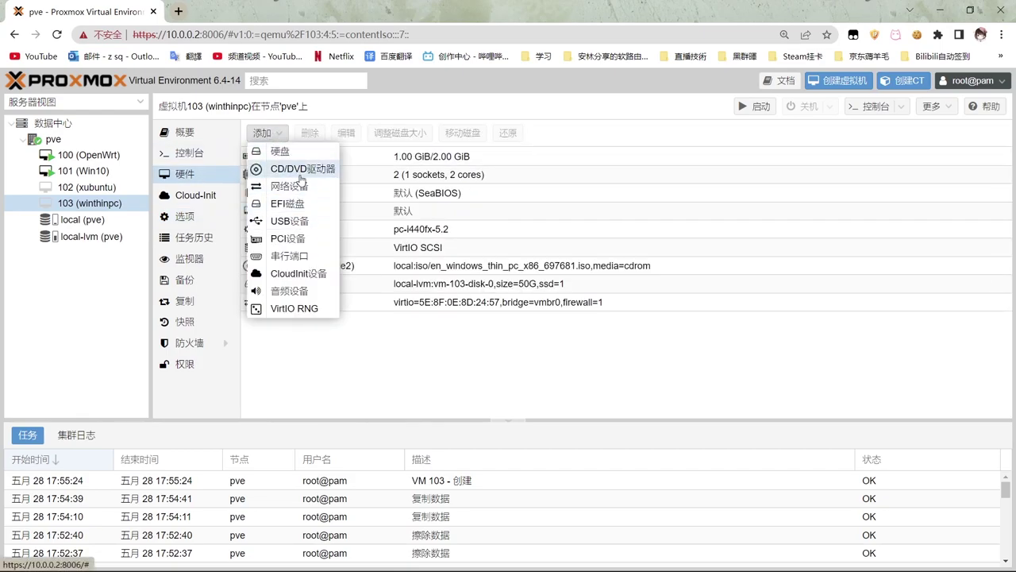
{"action": "left_click", "coordinate": [305, 170]}
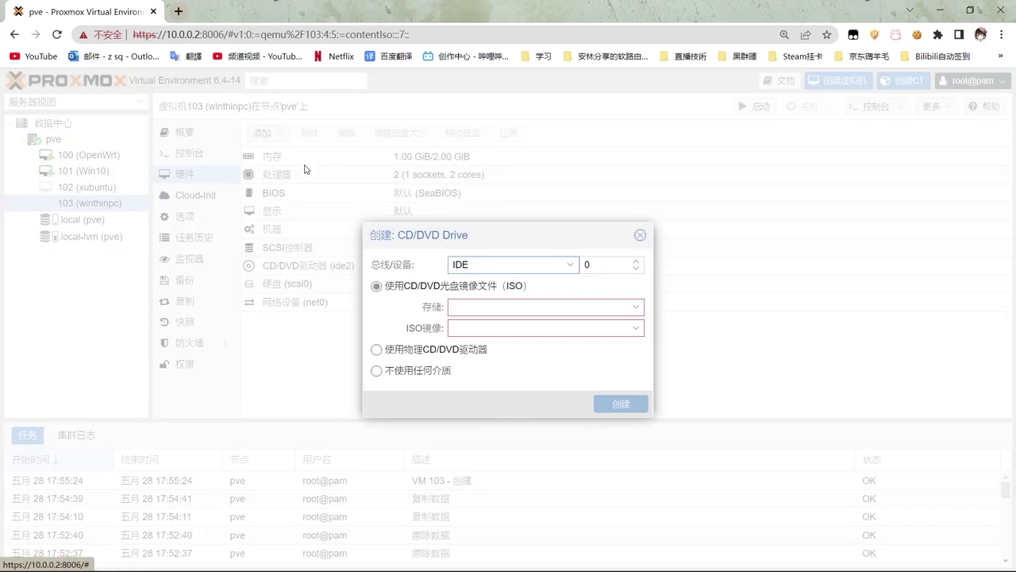
- Create the drive on IDE 1 with virtio-win-0.1.217.iso from local storage
{"action": "left_click", "coordinate": [572, 265]}
{"action": "left_click", "coordinate": [576, 271]}
{"action": "left_click", "coordinate": [585, 309]}
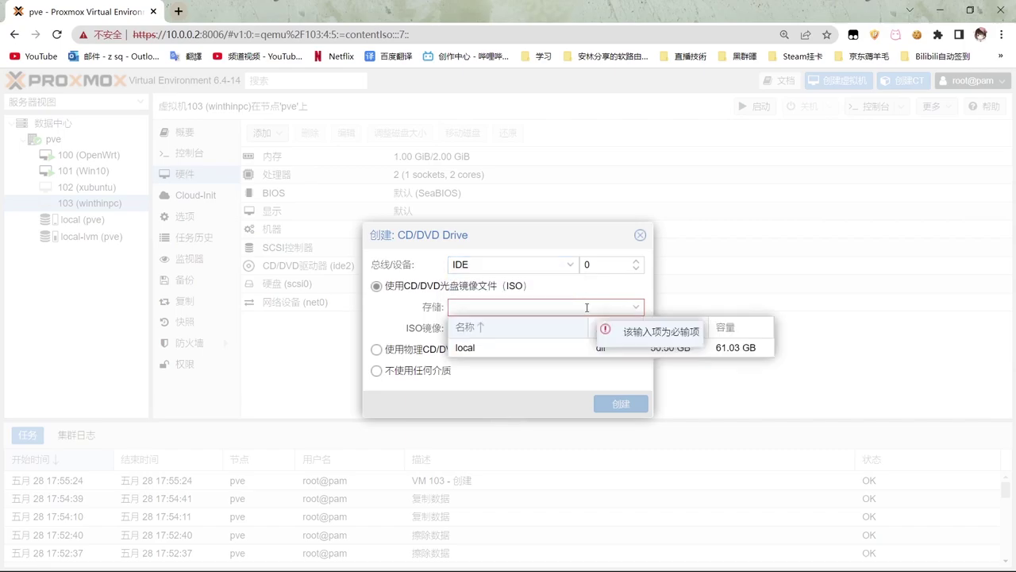
{"action": "left_click", "coordinate": [556, 347]}
{"action": "left_click", "coordinate": [598, 330]}
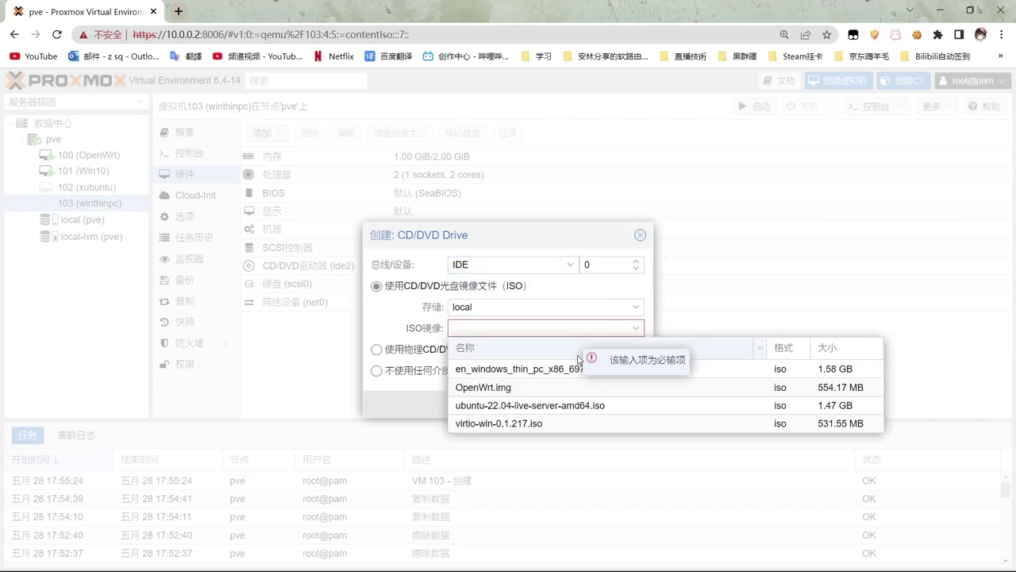
{"action": "left_click", "coordinate": [545, 425]}
{"action": "left_click", "coordinate": [537, 386]}
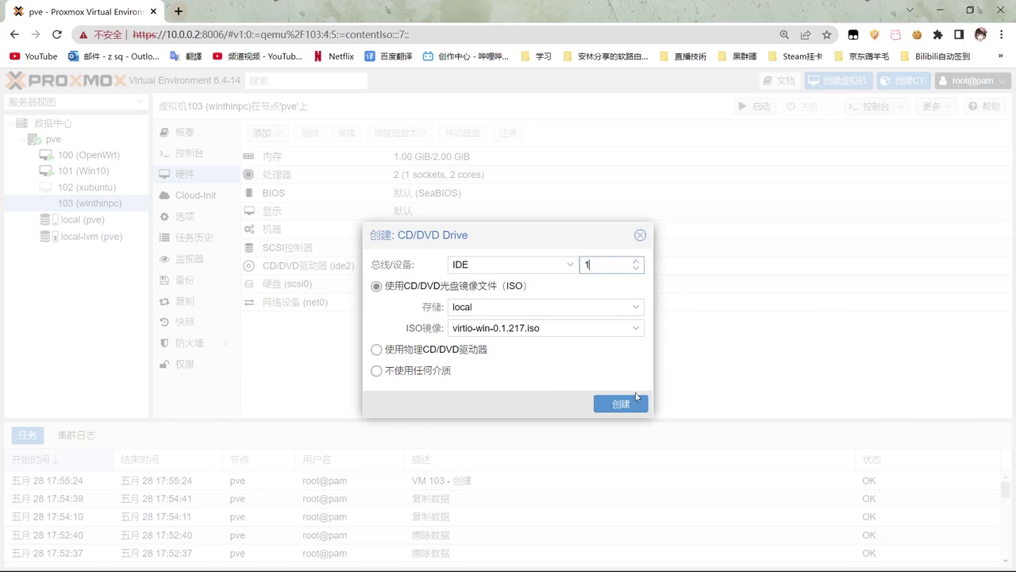
{"action": "left_click", "coordinate": [633, 406]}
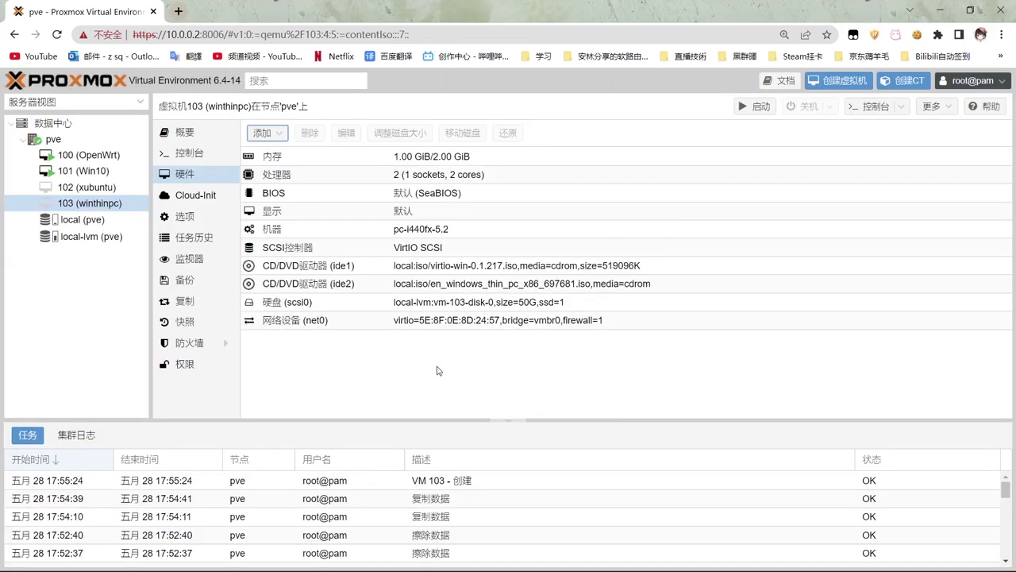
{"action": "left_click", "coordinate": [378, 288]}
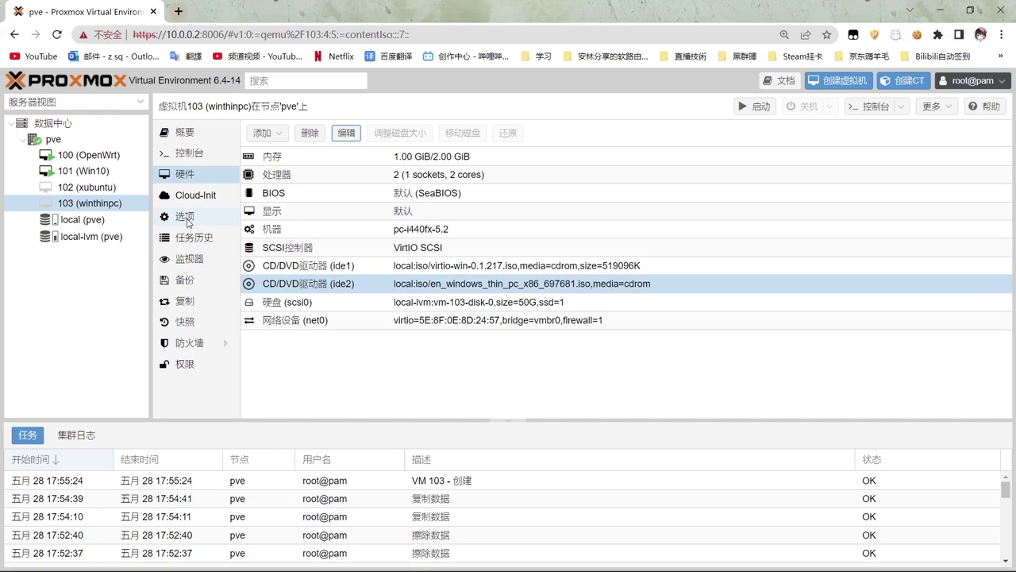
- Set VM 103's boot order to scsi0, ide2, ide1 with net0 disabled, then open its console
{"action": "left_click", "coordinate": [188, 221]}
{"action": "left_click", "coordinate": [311, 230]}
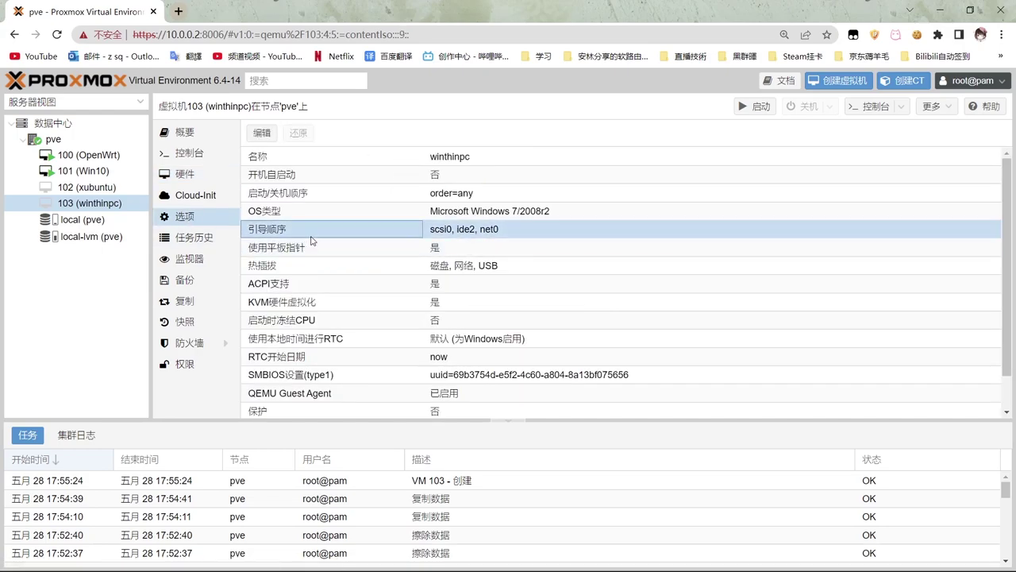
{"action": "left_click", "coordinate": [270, 137]}
{"action": "left_click", "coordinate": [433, 280]}
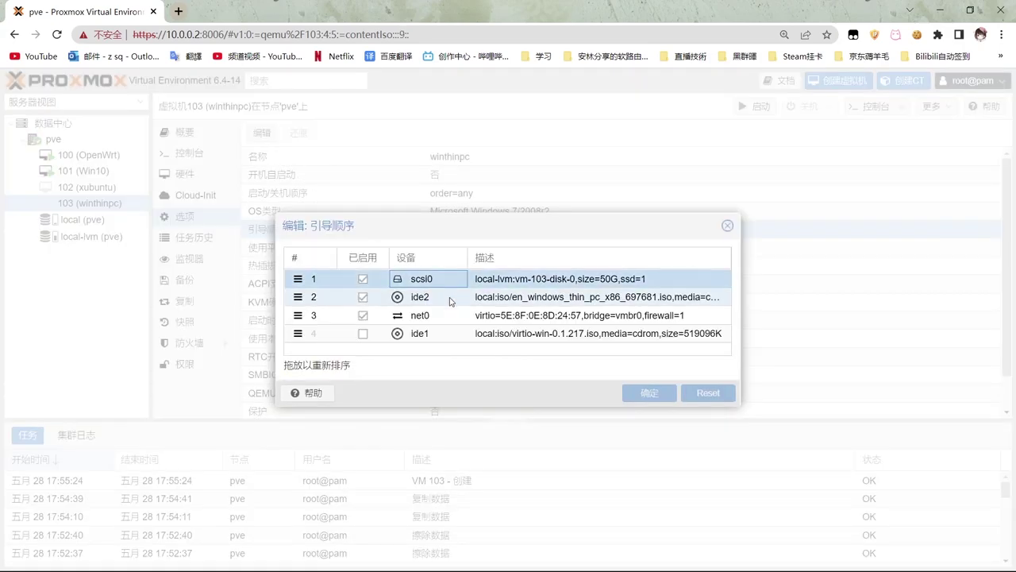
{"action": "left_click", "coordinate": [449, 299]}
{"action": "left_click", "coordinate": [363, 315]}
{"action": "left_click_drag", "start_coordinate": [314, 340], "coordinate": [300, 314]}
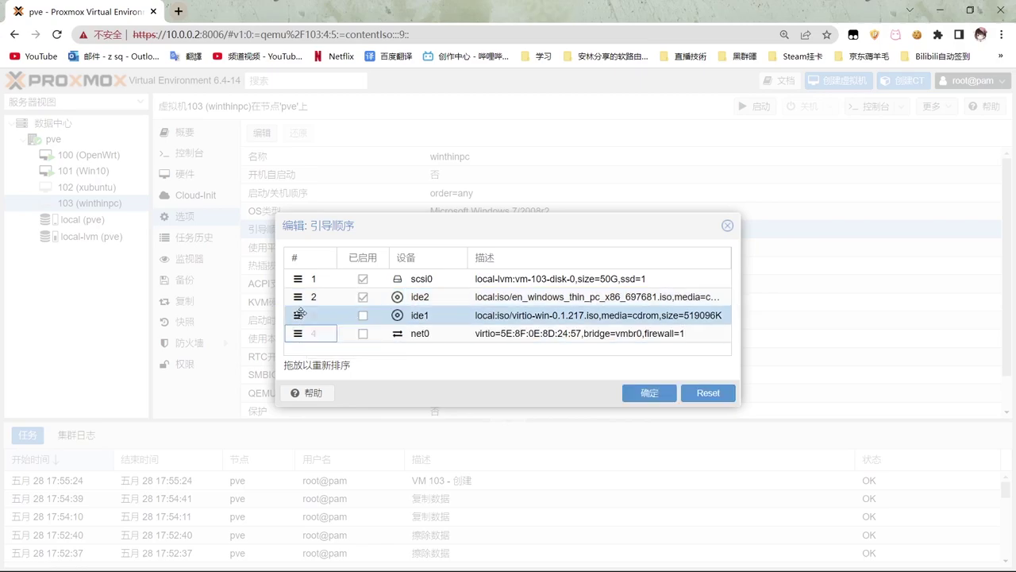
{"action": "left_click", "coordinate": [363, 316]}
{"action": "left_click", "coordinate": [652, 393]}
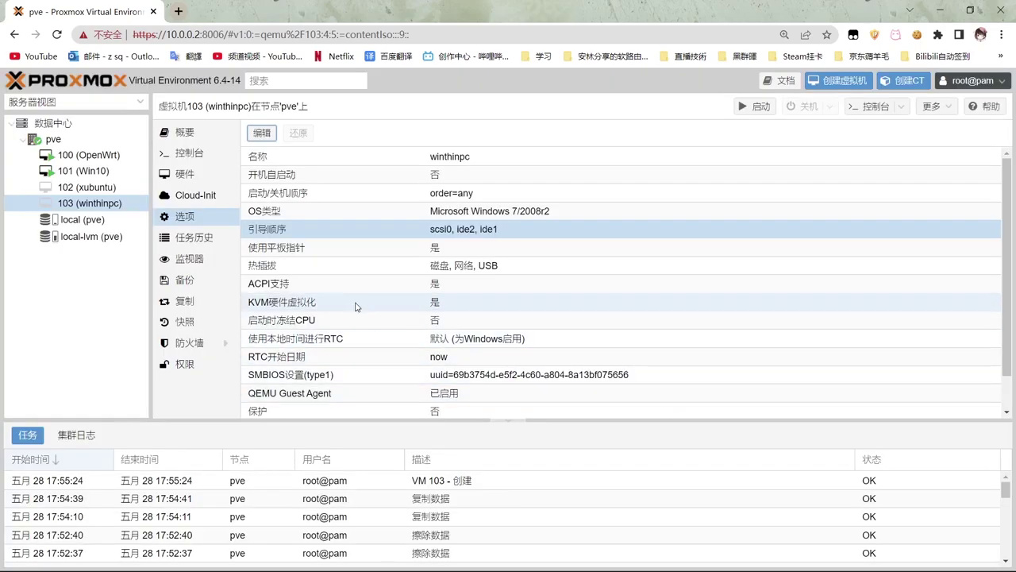
{"action": "left_click", "coordinate": [188, 162]}
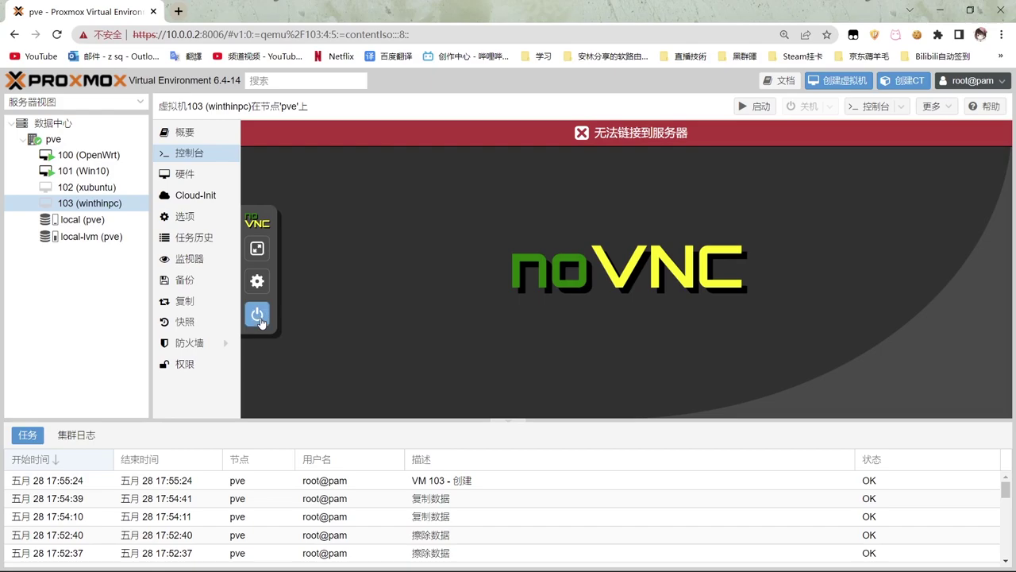
- Start VM 103 and show its noVNC console fullscreen
{"action": "left_click", "coordinate": [258, 316]}
{"action": "left_click", "coordinate": [359, 226]}
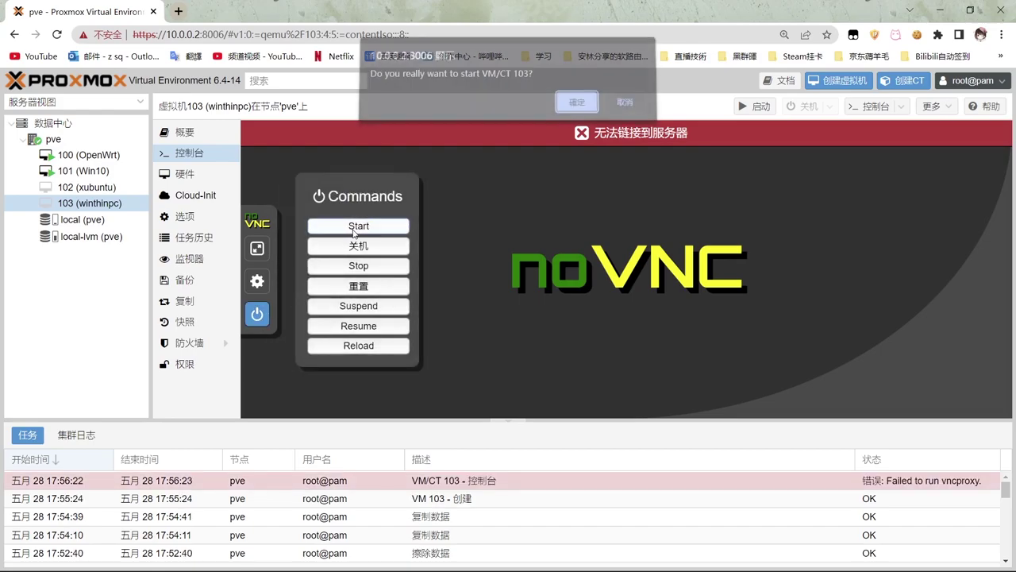
{"action": "left_click", "coordinate": [577, 109]}
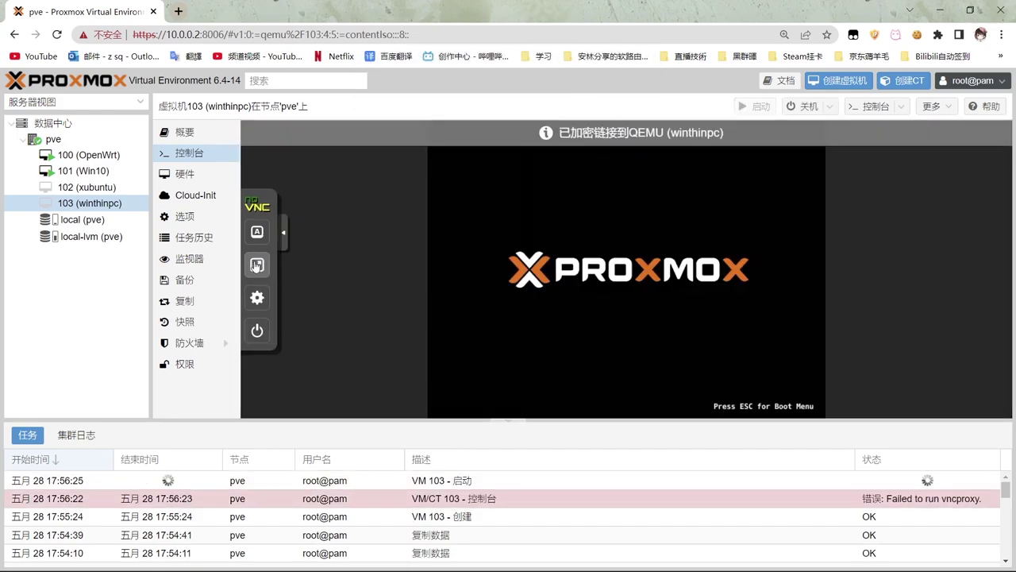
{"action": "left_click", "coordinate": [258, 265]}
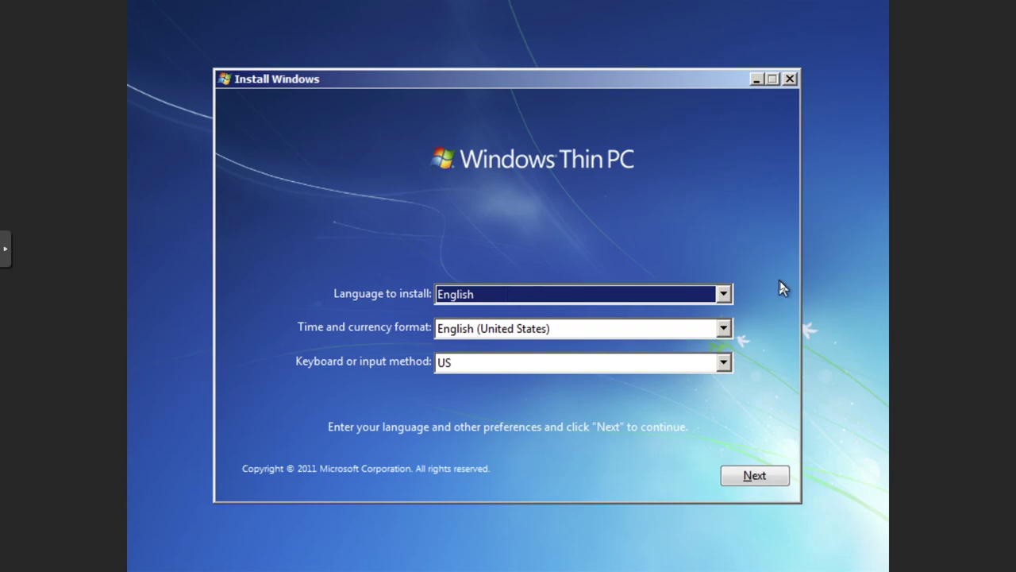
- Keep English language settings, begin Install now, and accept the license terms
{"action": "left_click", "coordinate": [725, 294]}
{"action": "left_click", "coordinate": [728, 296]}
{"action": "left_click", "coordinate": [767, 477]}
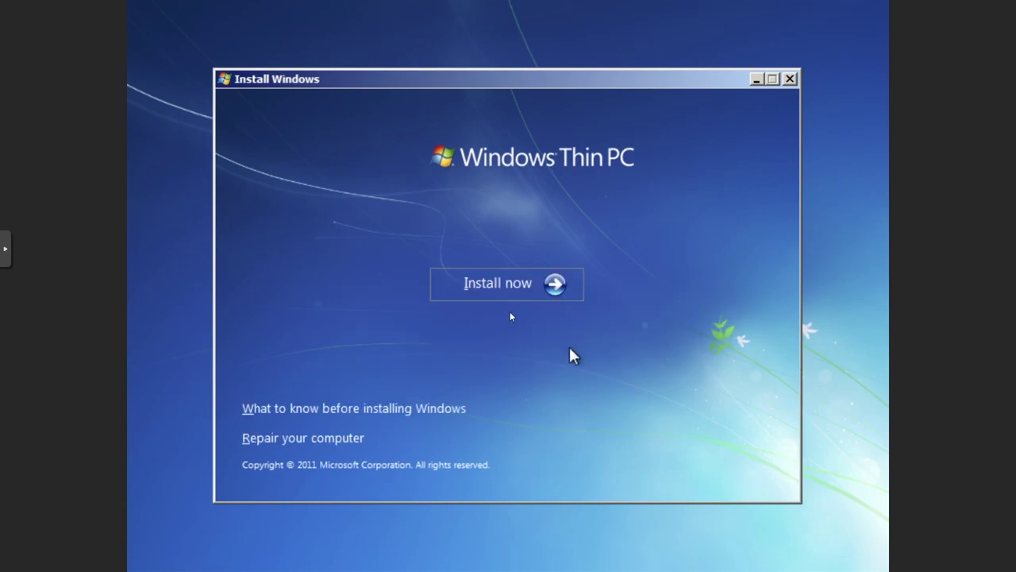
{"action": "left_click", "coordinate": [517, 284]}
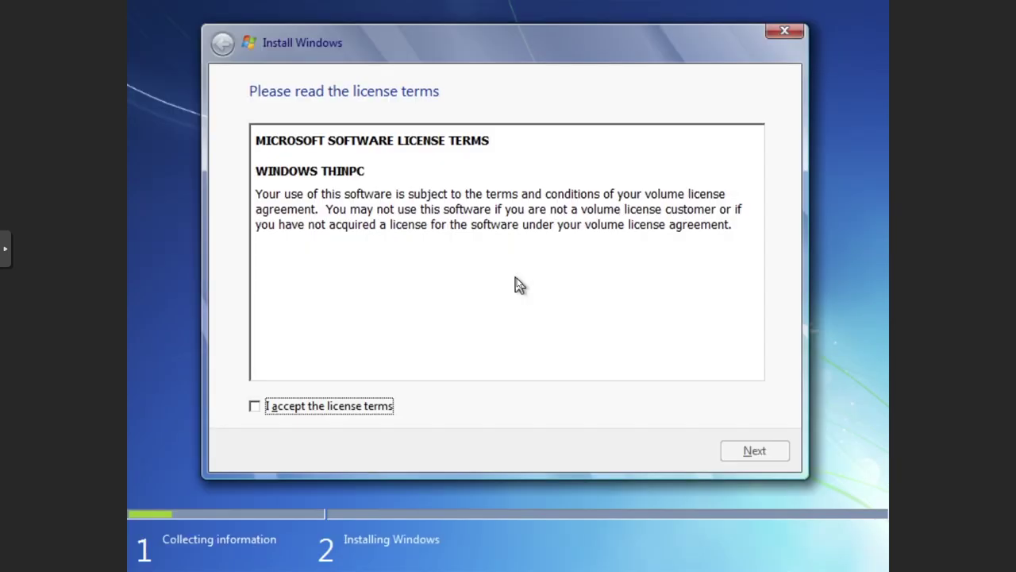
{"action": "left_click", "coordinate": [348, 409]}
- Continue past the license and browse the virtio-win CD for a storage driver
{"action": "left_click", "coordinate": [731, 451]}
{"action": "left_click", "coordinate": [293, 363]}
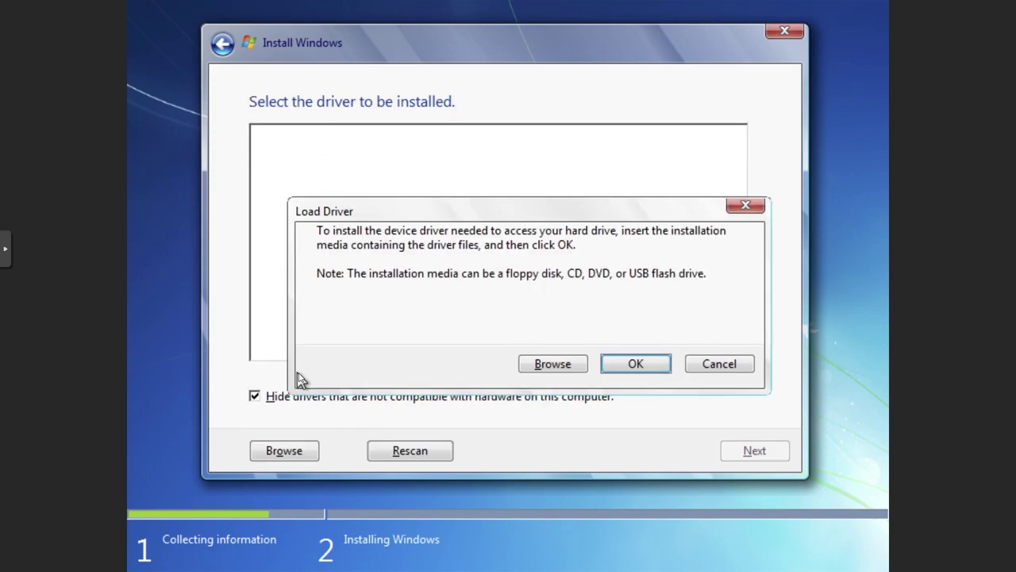
{"action": "left_click", "coordinate": [561, 366]}
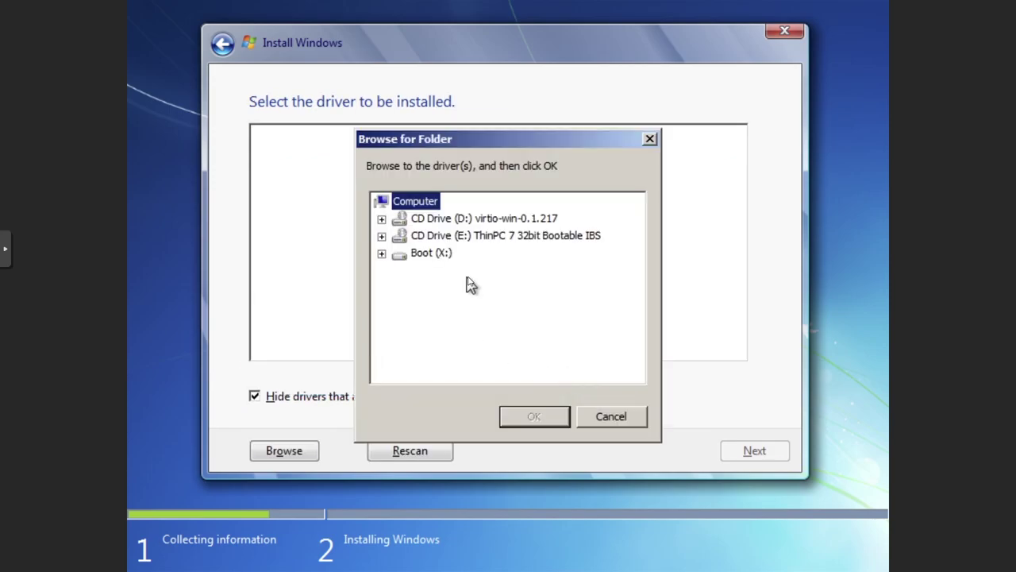
{"action": "left_click", "coordinate": [471, 220]}
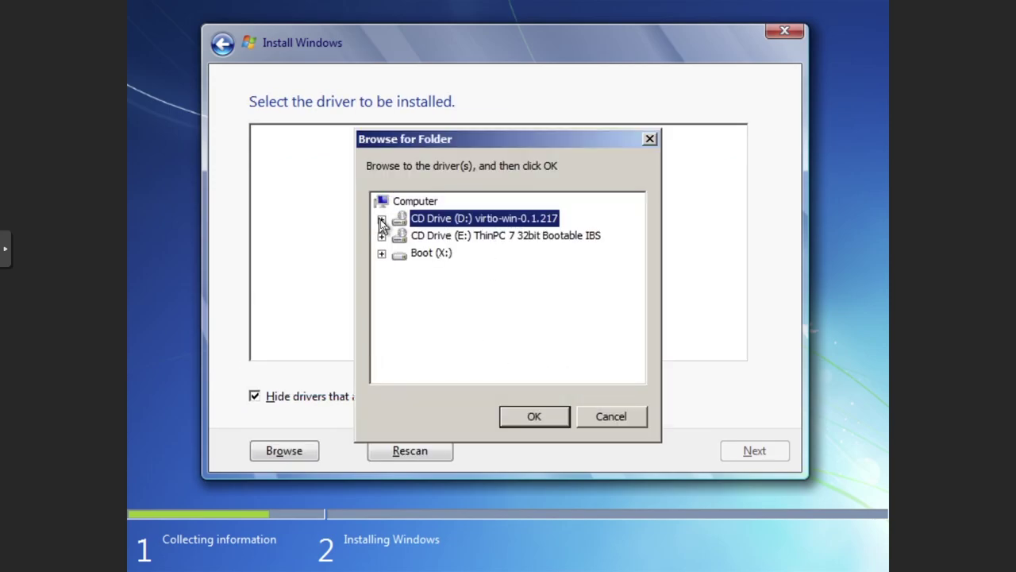
{"action": "left_click", "coordinate": [381, 220]}
- Install the Red Hat VirtIO SCSI driver from the vioscsi\w7\x86 folder
{"action": "scroll", "coordinate": [483, 337], "scroll_direction": "down", "scroll_amount": 3}
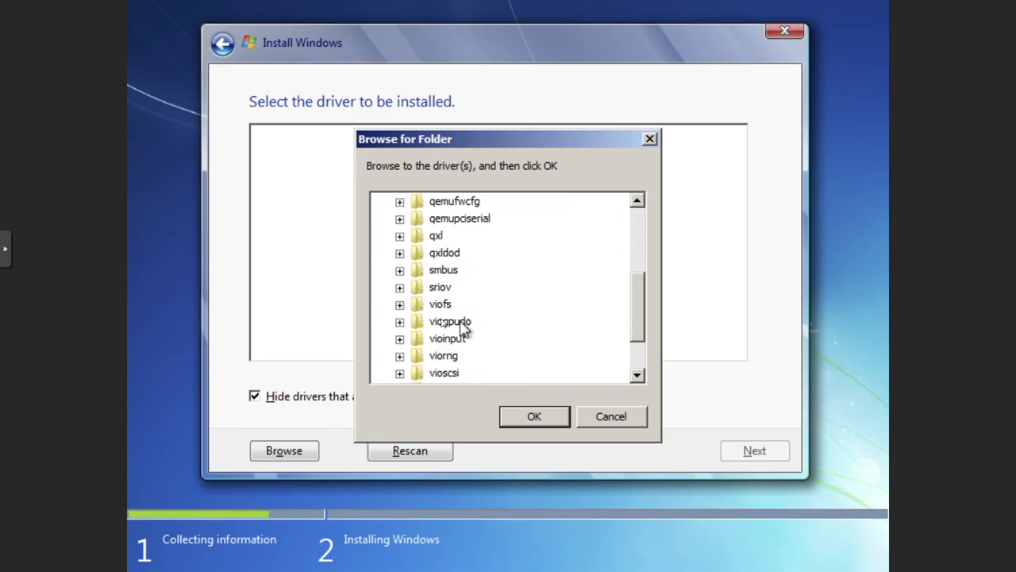
{"action": "scroll", "coordinate": [425, 375], "scroll_direction": "down", "scroll_amount": 1}
{"action": "left_click", "coordinate": [437, 323]}
{"action": "left_click", "coordinate": [400, 323]}
{"action": "scroll", "coordinate": [463, 337], "scroll_direction": "down", "scroll_amount": 1}
{"action": "left_click", "coordinate": [454, 321]}
{"action": "left_click", "coordinate": [418, 322]}
{"action": "scroll", "coordinate": [476, 333], "scroll_direction": "down", "scroll_amount": 1}
{"action": "left_click", "coordinate": [472, 305]}
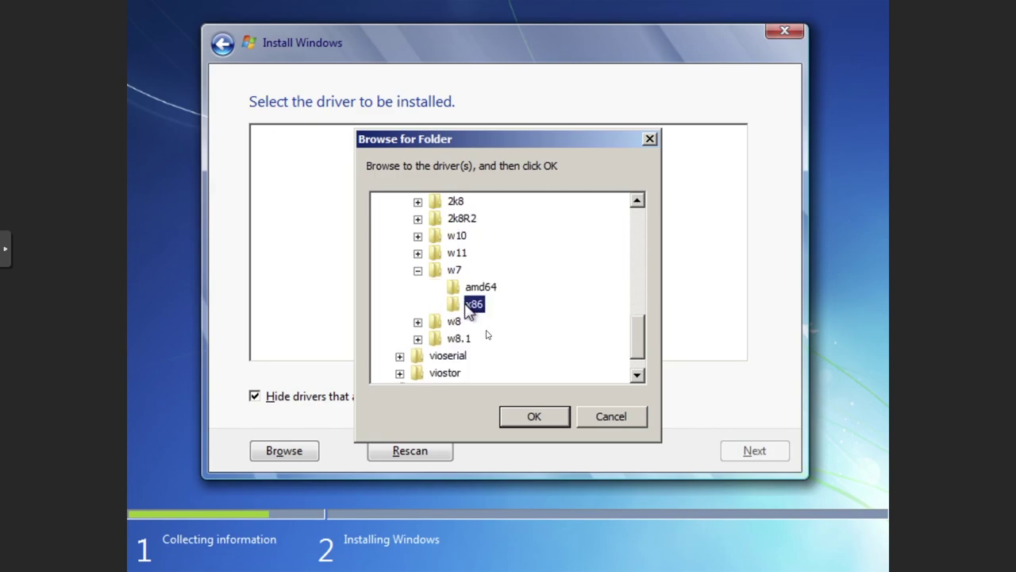
{"action": "left_click", "coordinate": [536, 419]}
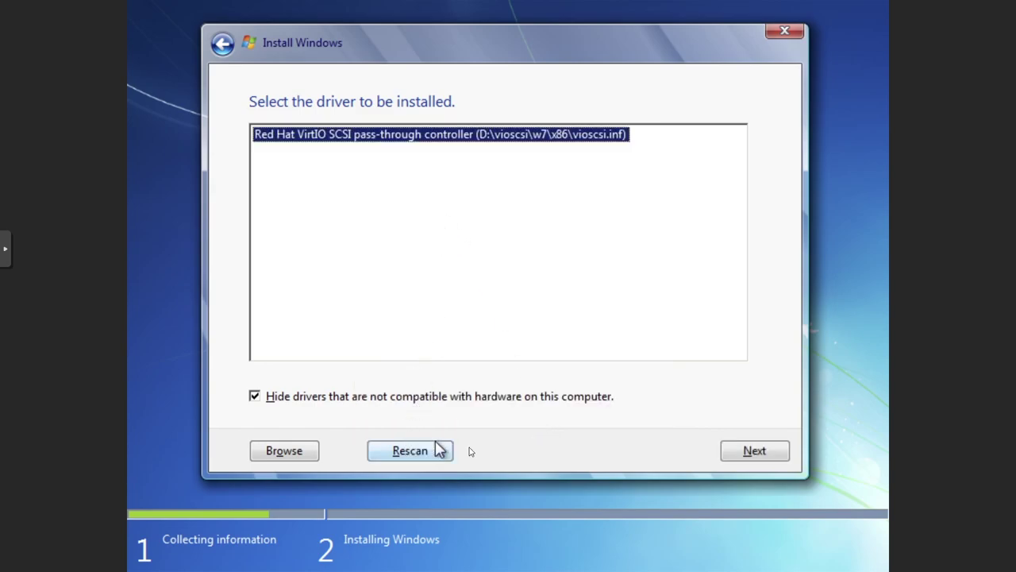
{"action": "left_click", "coordinate": [733, 455]}
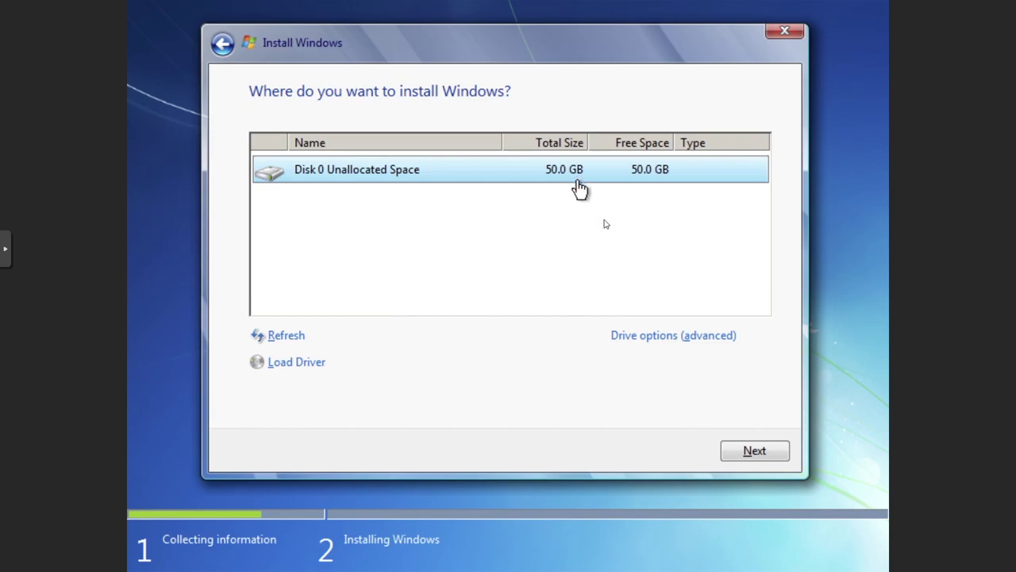
- Create a 51200 MB partition on Disk 0, allow extra system partitions, and install there
{"action": "left_click", "coordinate": [675, 337]}
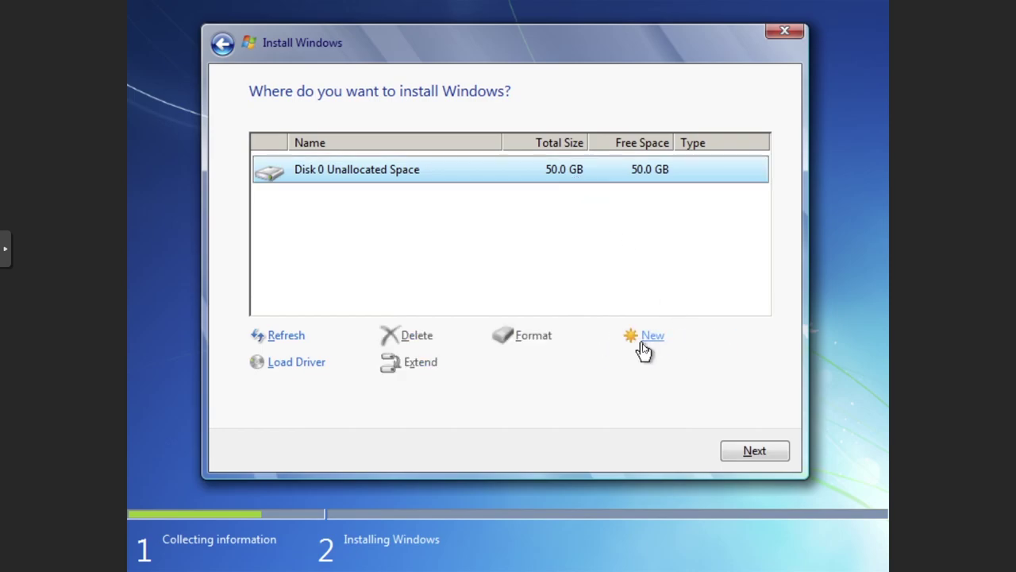
{"action": "left_click", "coordinate": [635, 341]}
{"action": "left_click", "coordinate": [686, 369]}
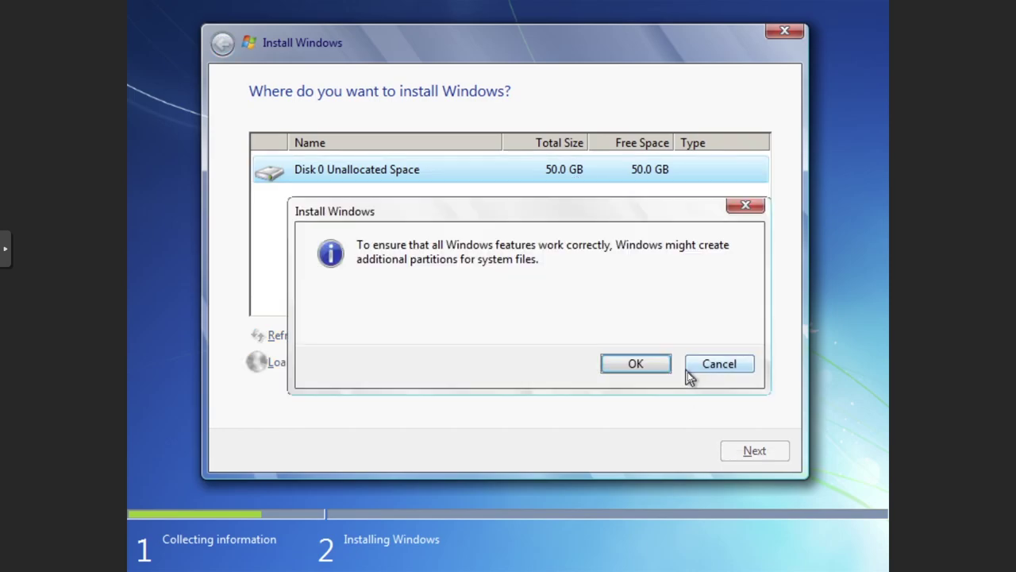
{"action": "left_click", "coordinate": [654, 366]}
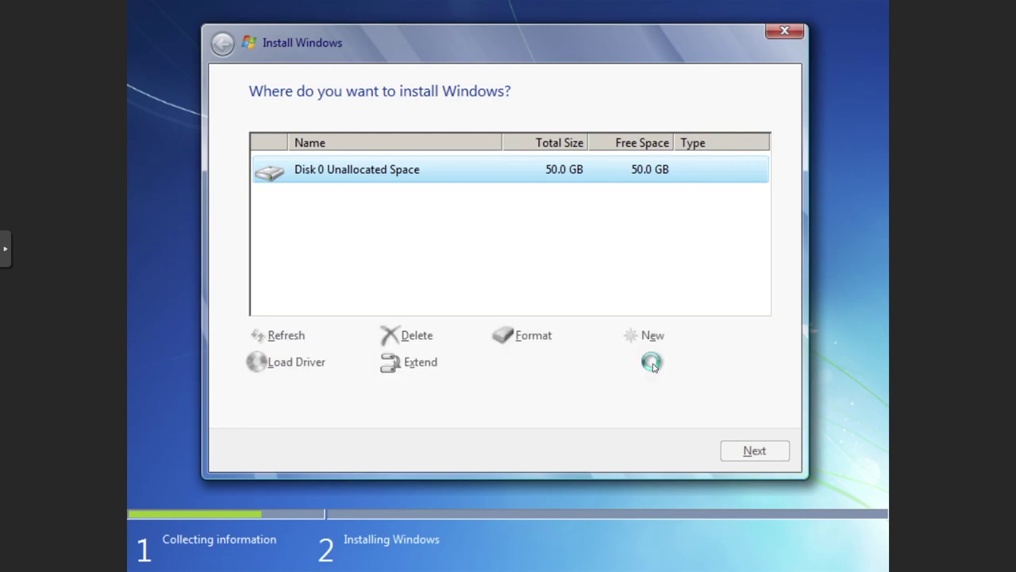
{"action": "left_click", "coordinate": [754, 451]}
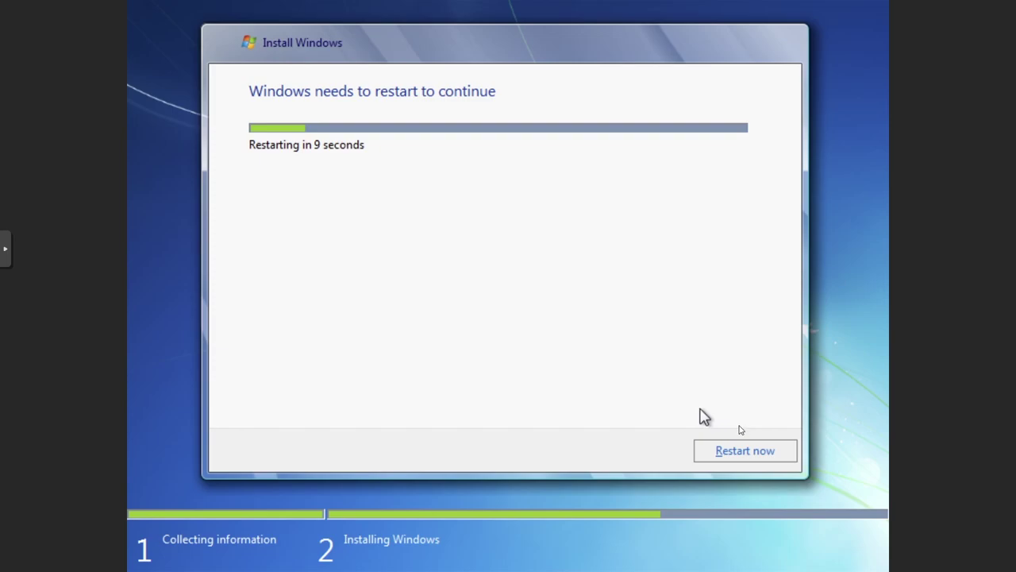
- Restart the VM so Windows Thin PC setup can continue
{"action": "left_click", "coordinate": [758, 451]}
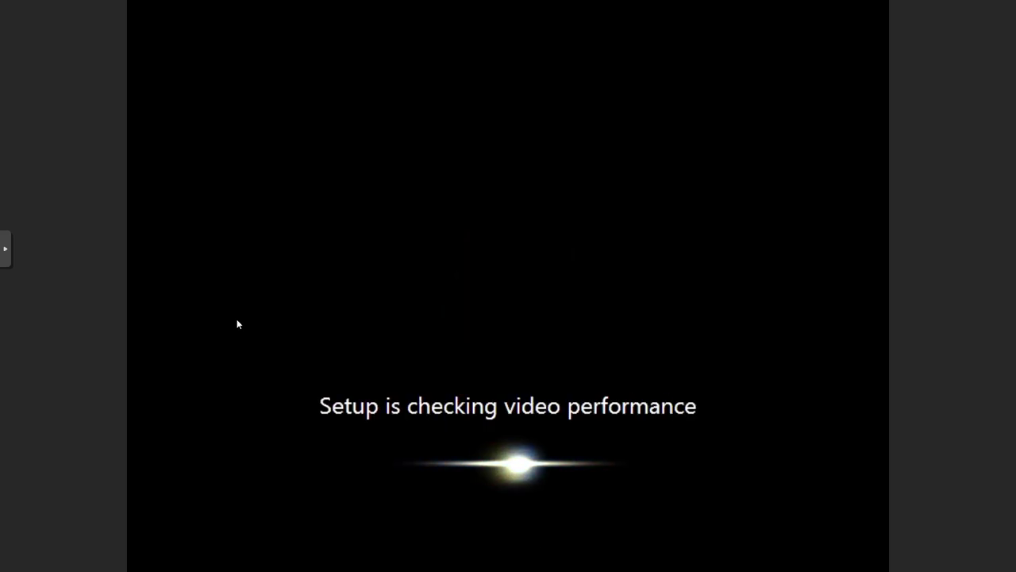
- Enter a user name, leave the password blank, choose Ask me later, and accept the time settings
{"action": "type", "text": "ome"}
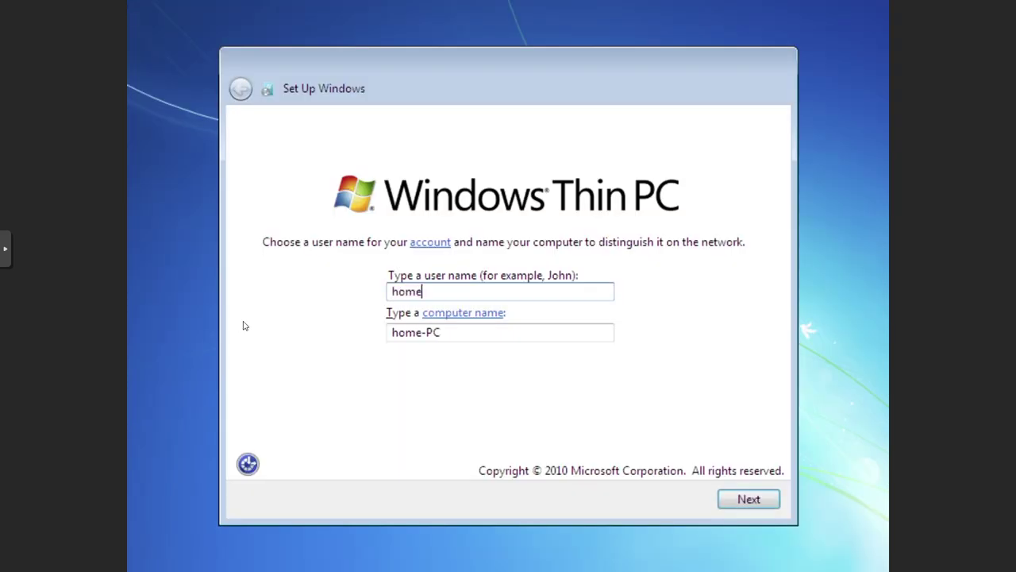
{"action": "left_click", "coordinate": [734, 500]}
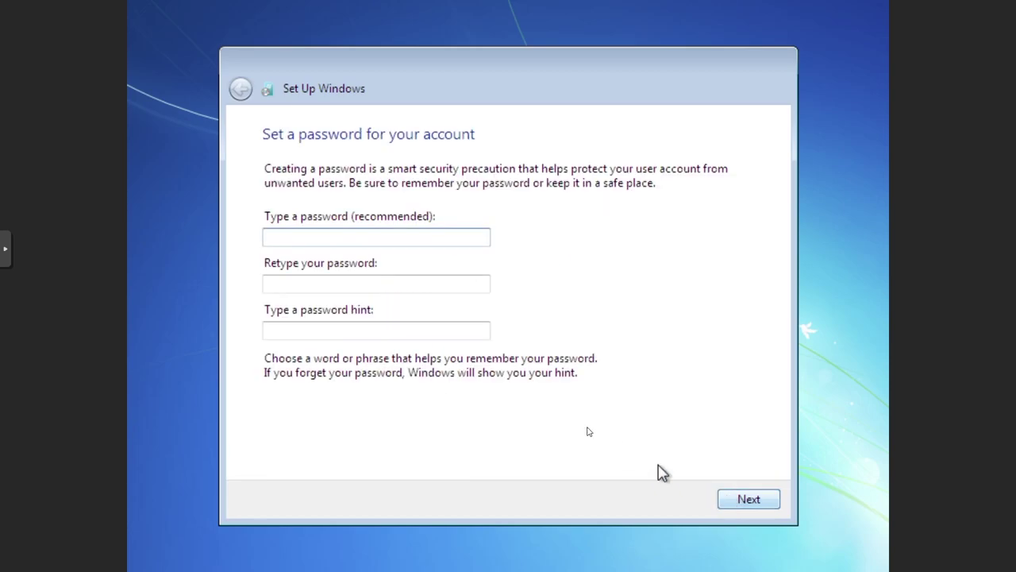
{"action": "left_click", "coordinate": [768, 506]}
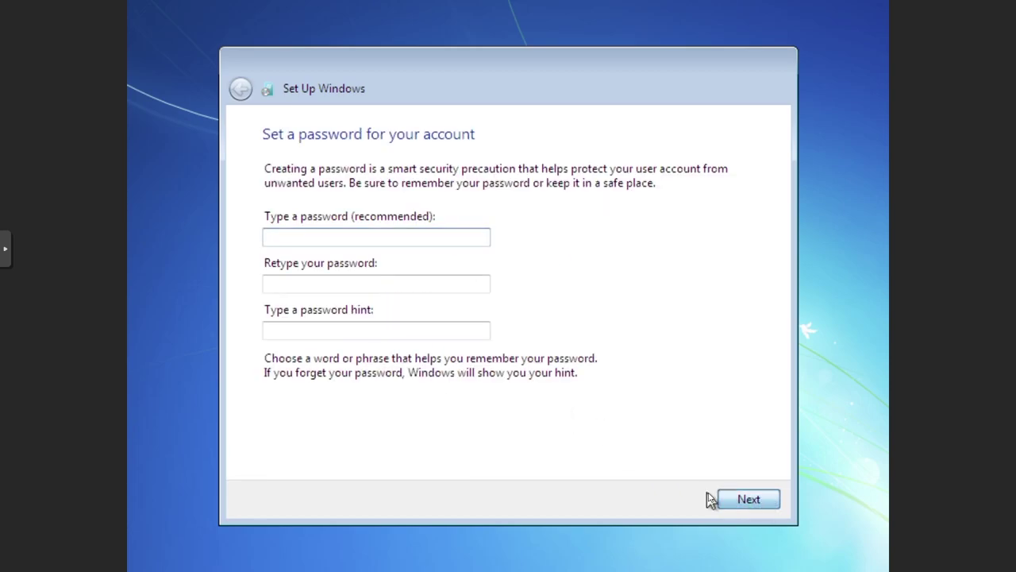
{"action": "left_click", "coordinate": [562, 327]}
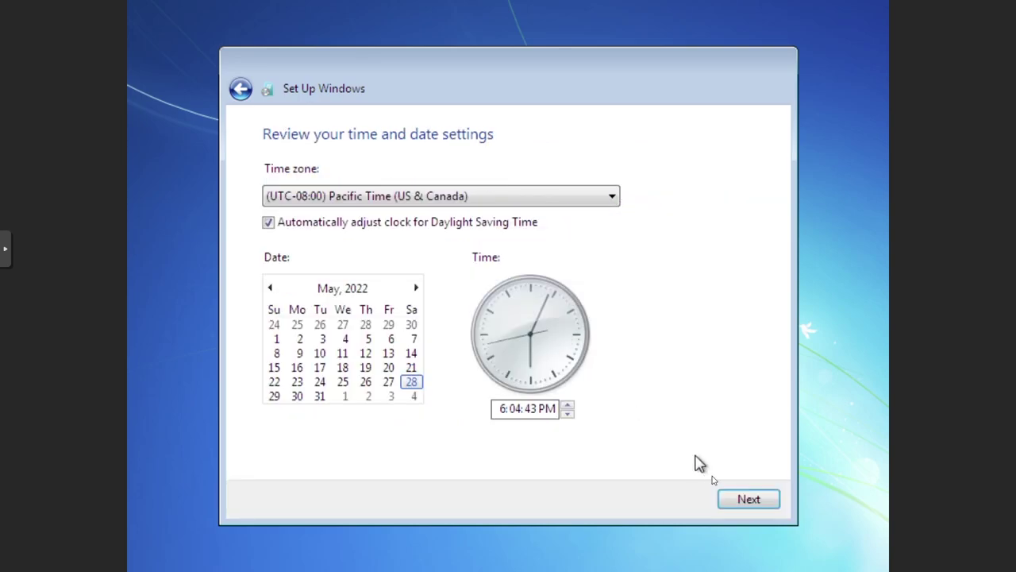
{"action": "left_click", "coordinate": [730, 498]}
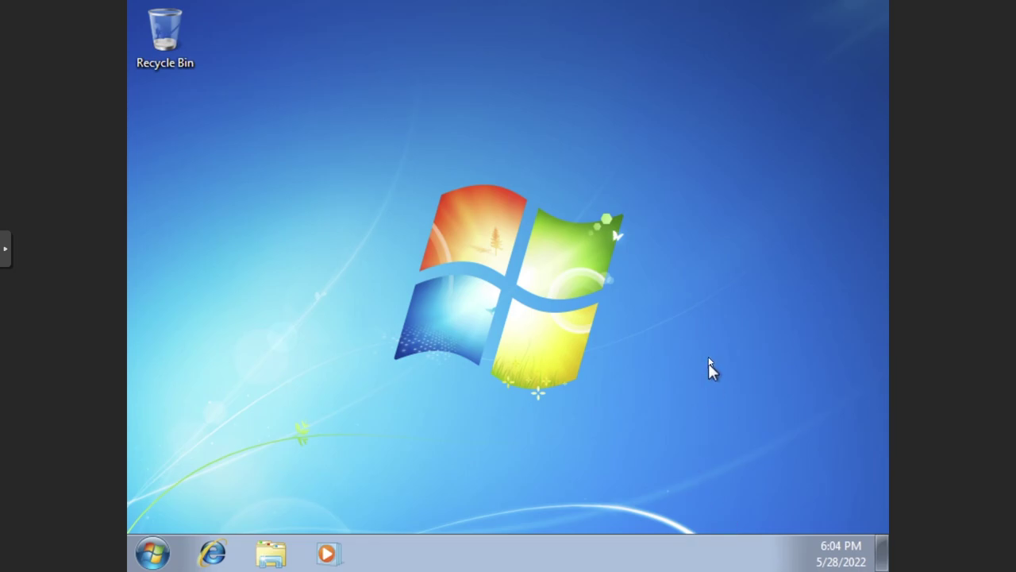
- Change the screen resolution to 1920 × 1080 and keep the new setting
{"action": "right_click", "coordinate": [695, 350]}
{"action": "left_click", "coordinate": [767, 292]}
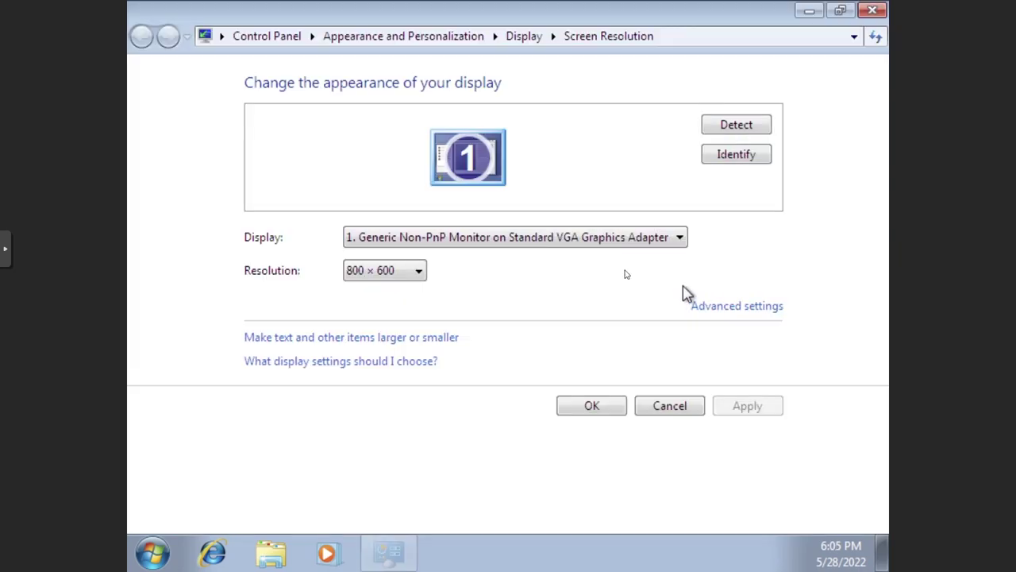
{"action": "left_click", "coordinate": [387, 274]}
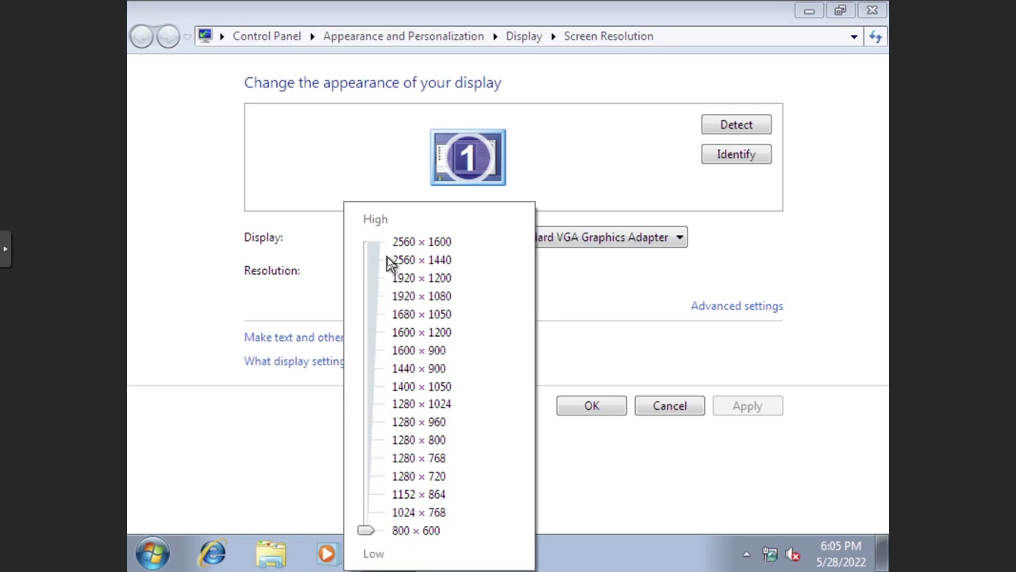
{"action": "left_click", "coordinate": [376, 302]}
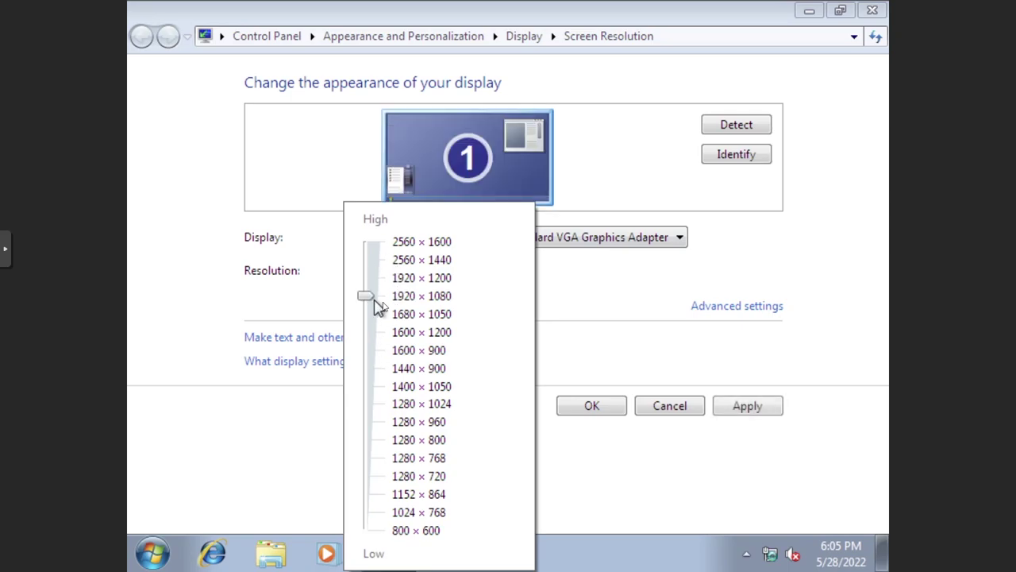
{"action": "left_click", "coordinate": [632, 325]}
{"action": "left_click", "coordinate": [747, 411]}
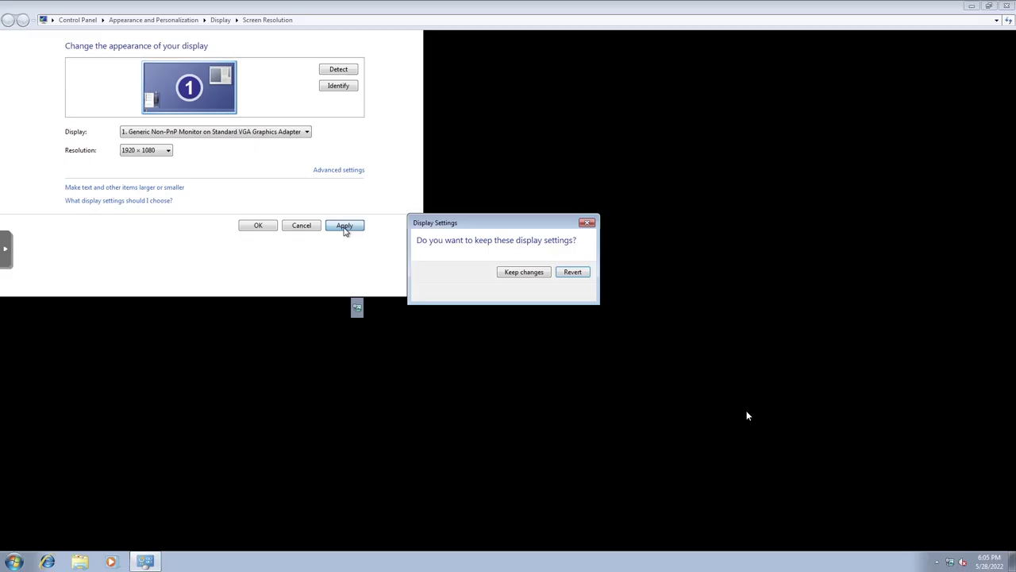
{"action": "left_click", "coordinate": [524, 272]}
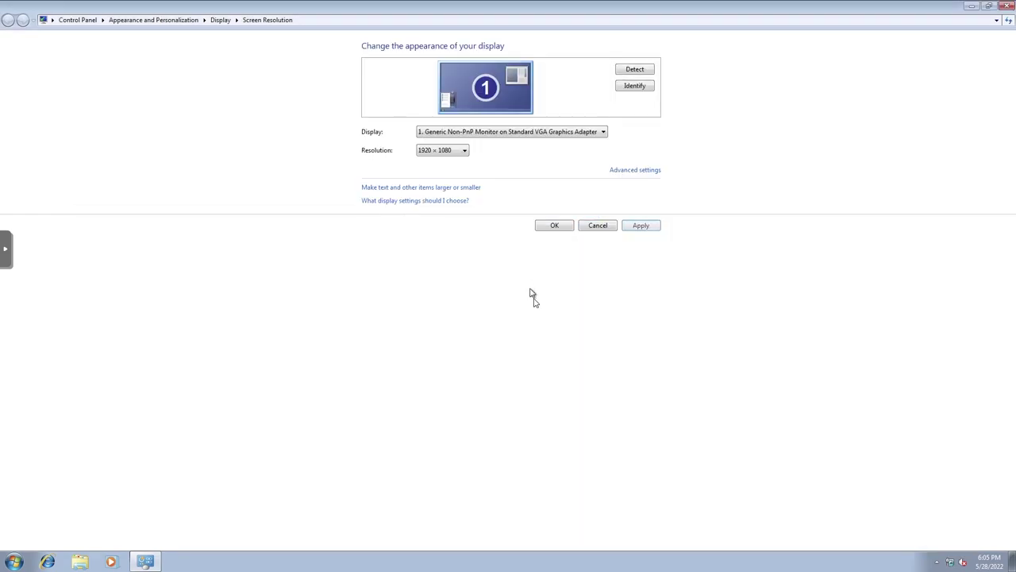
- Apply Medium - 125% text size and log off now
{"action": "left_click", "coordinate": [460, 189]}
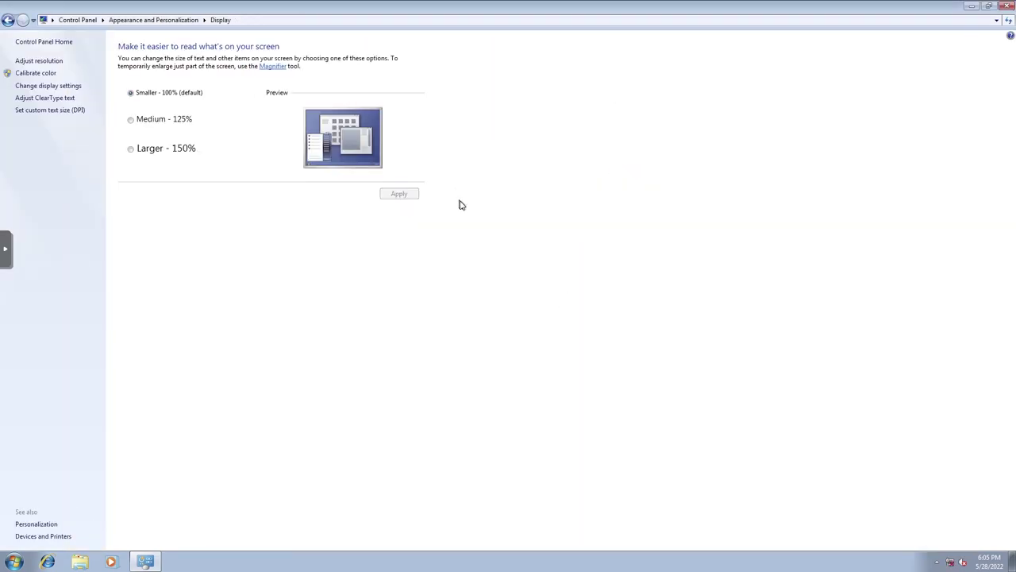
{"action": "left_click", "coordinate": [155, 127]}
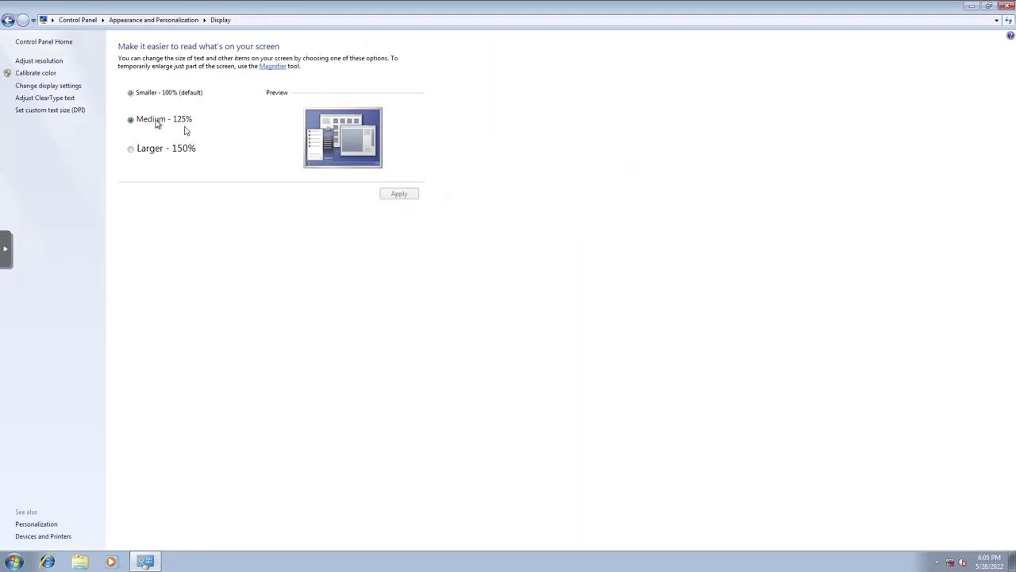
{"action": "left_click", "coordinate": [397, 194]}
{"action": "left_click", "coordinate": [522, 299]}
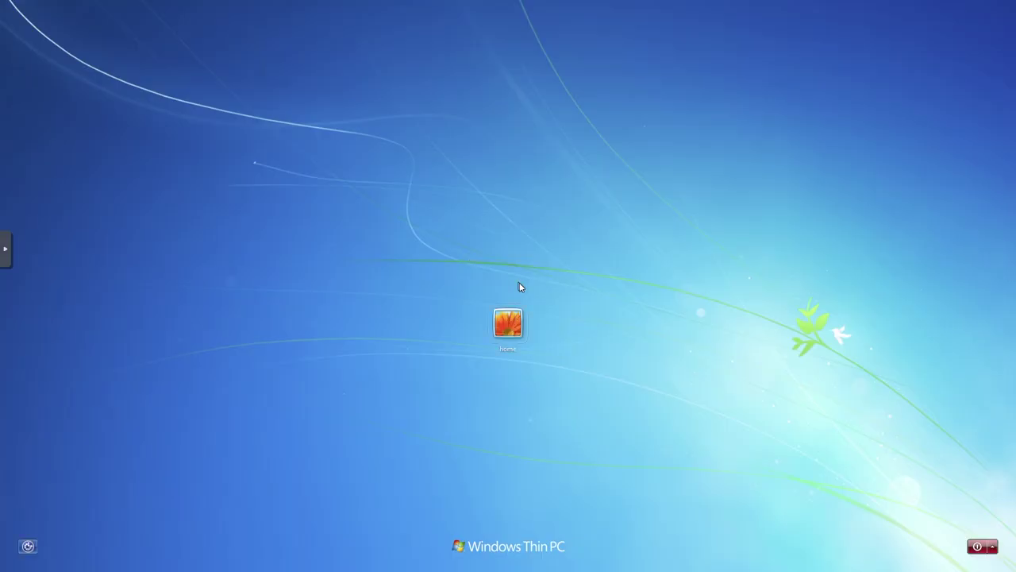
- Log back on and open Computer Management from the Start menu's Computer entry
{"action": "left_click", "coordinate": [511, 325]}
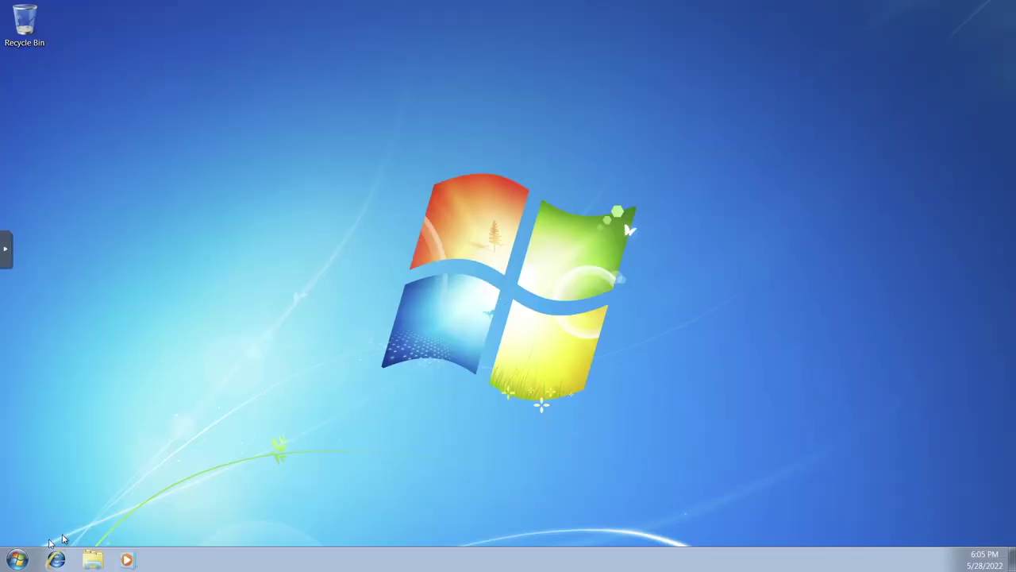
{"action": "left_click", "coordinate": [18, 560]}
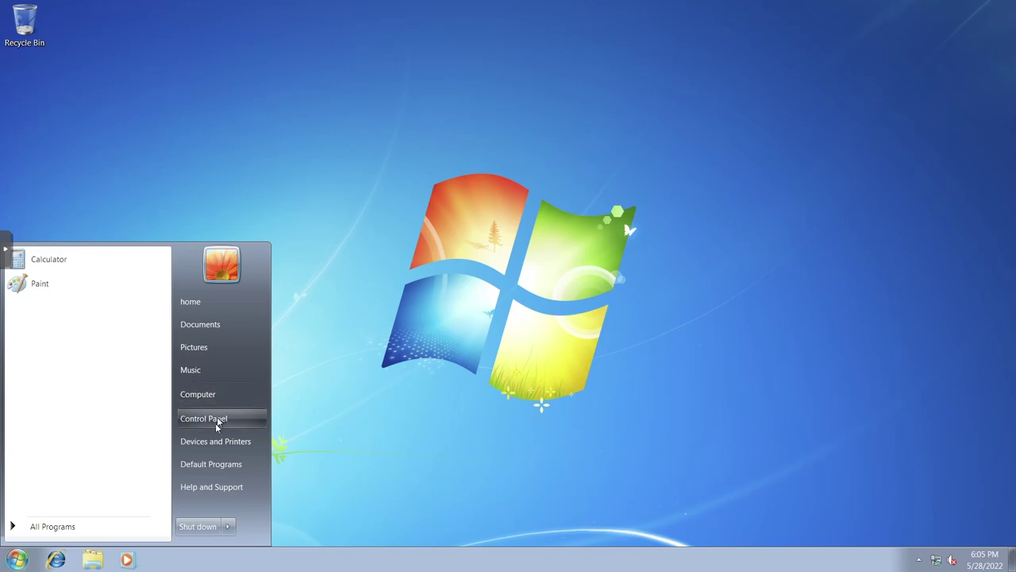
{"action": "right_click", "coordinate": [204, 399]}
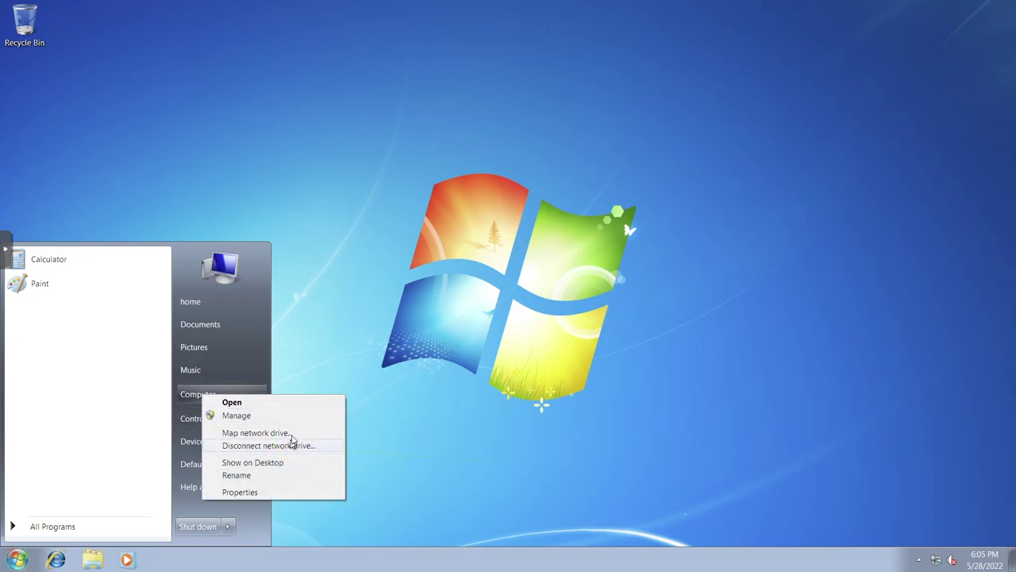
{"action": "left_click", "coordinate": [294, 421]}
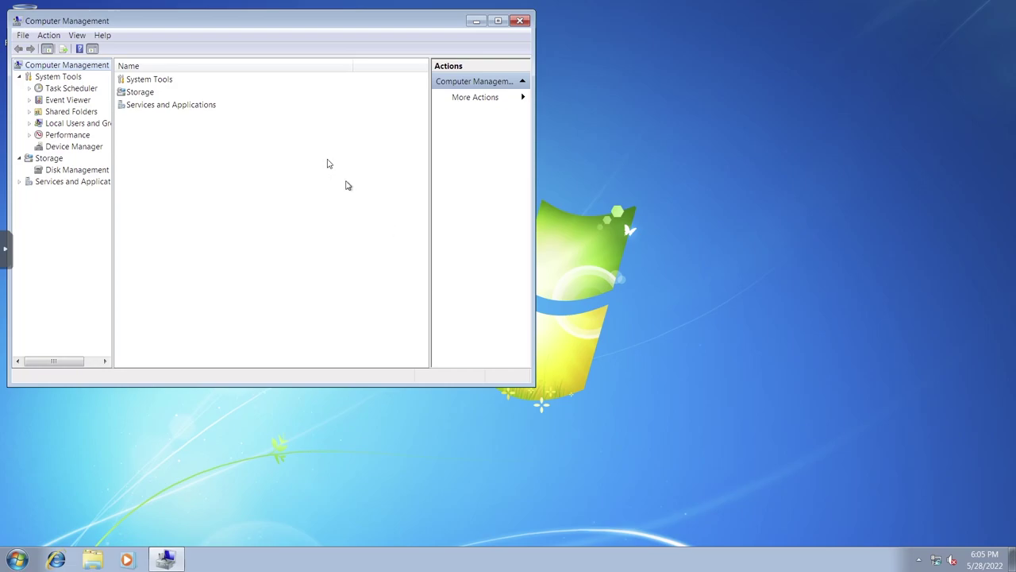
{"action": "left_click_drag", "start_coordinate": [259, 29], "coordinate": [489, 138]}
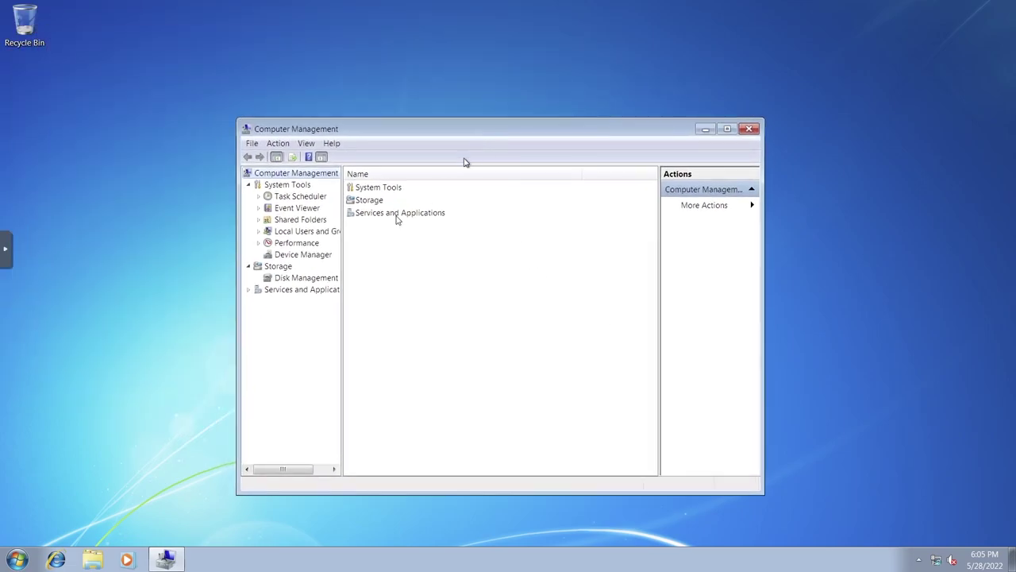
- In Device Manager, start a driver update for the Ethernet Controller
{"action": "left_click", "coordinate": [300, 255]}
{"action": "left_click", "coordinate": [432, 349]}
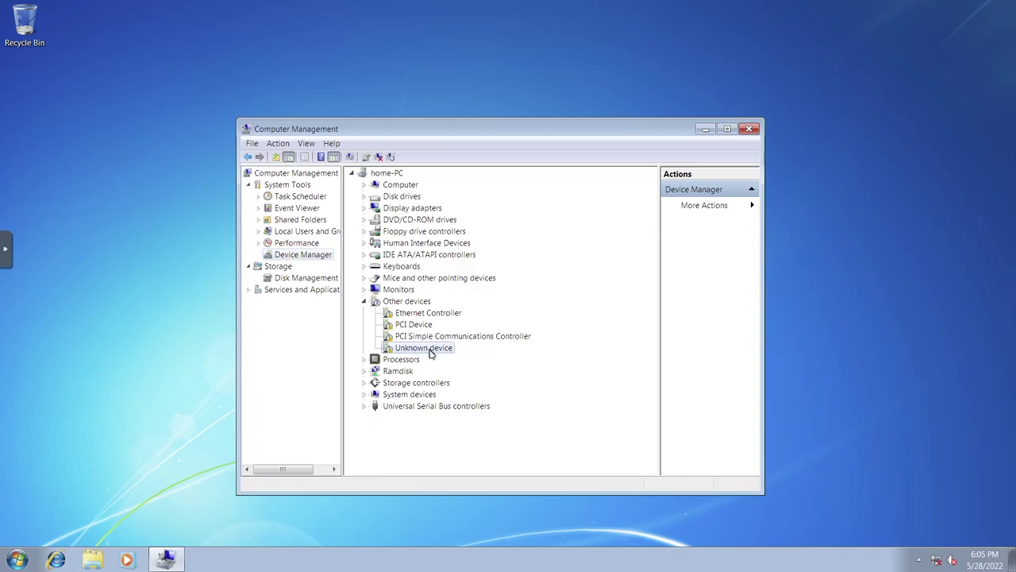
{"action": "left_click", "coordinate": [424, 316]}
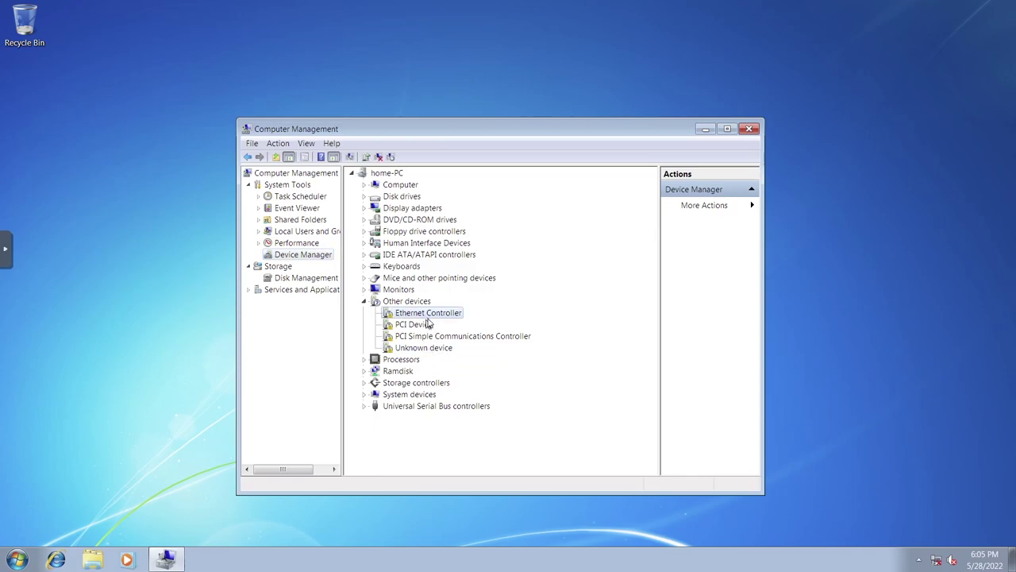
{"action": "right_click", "coordinate": [429, 320]}
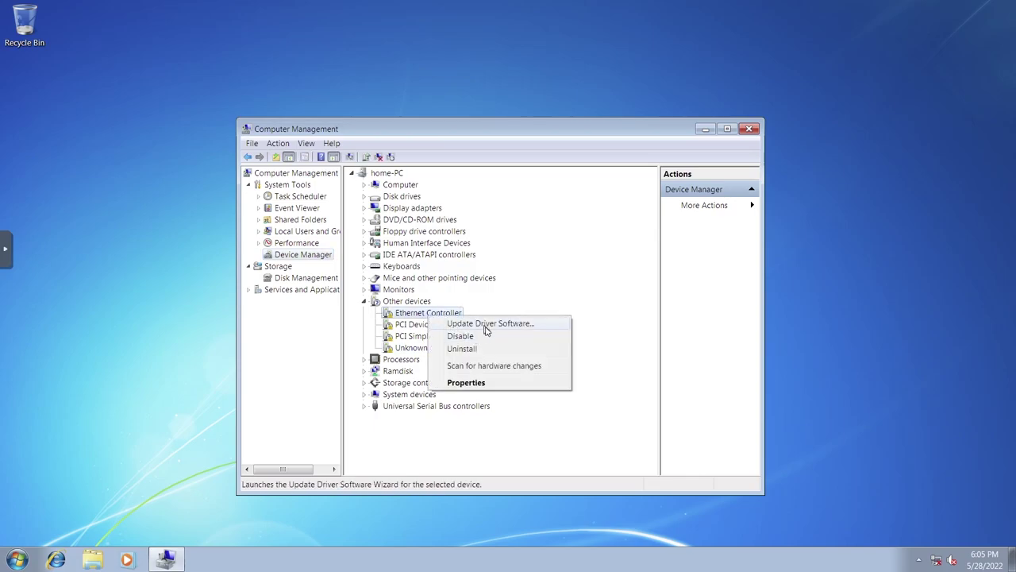
{"action": "left_click", "coordinate": [486, 326]}
- Browse this computer for the driver and expand the virtio-win CD drive (D:)
{"action": "left_click", "coordinate": [465, 354]}
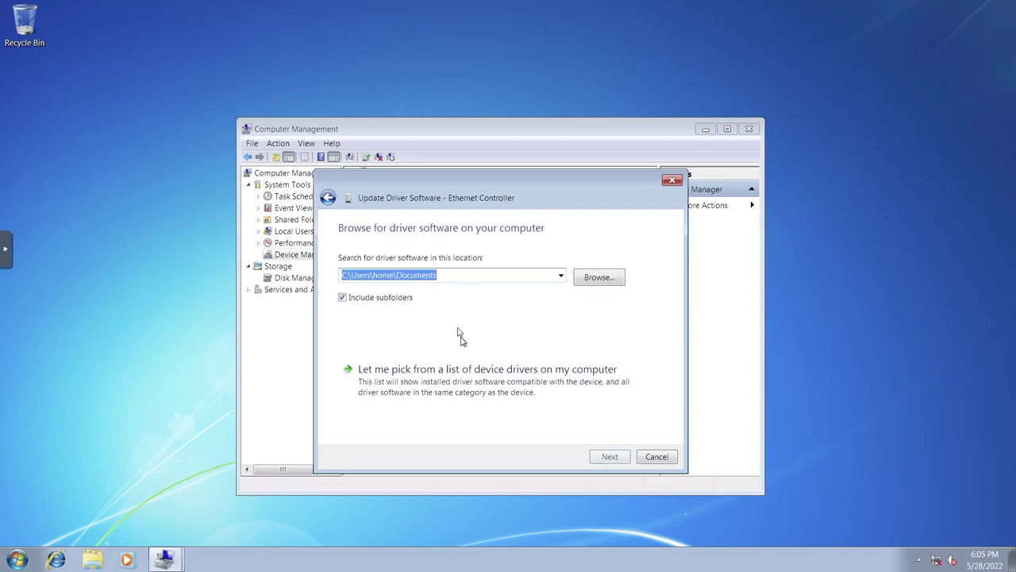
{"action": "left_click", "coordinate": [597, 278]}
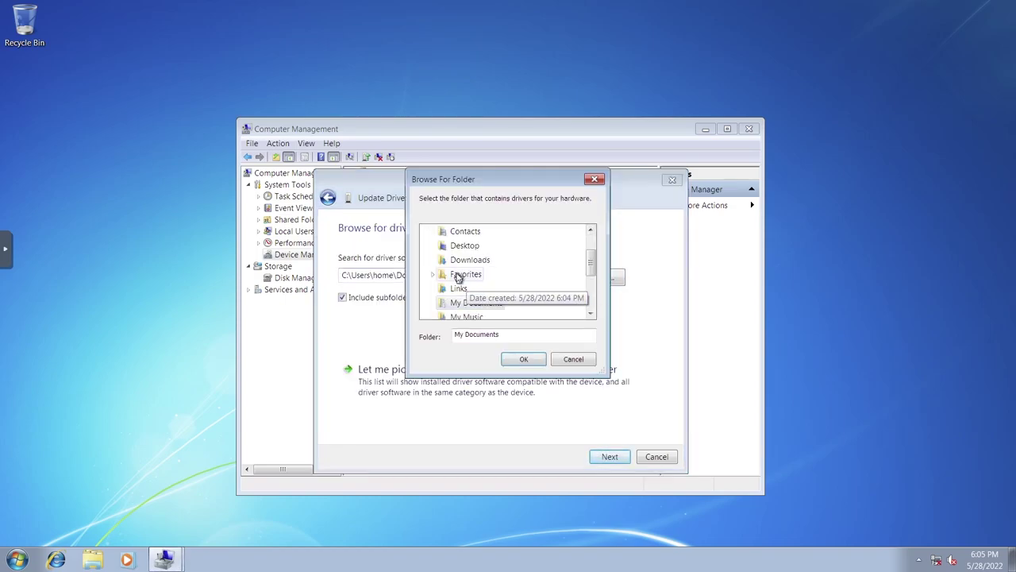
{"action": "scroll", "coordinate": [463, 272], "scroll_direction": "up", "scroll_amount": 2}
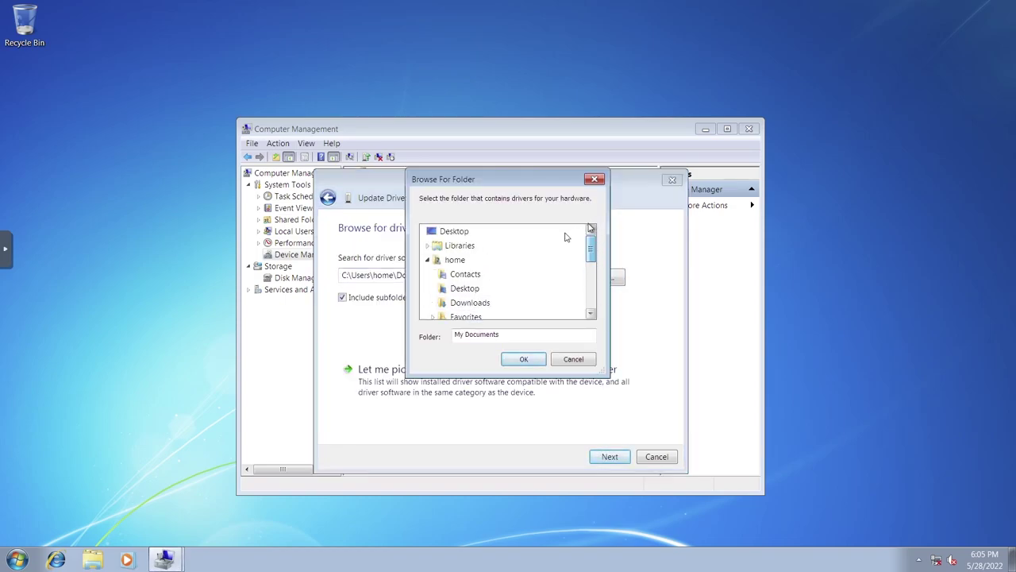
{"action": "left_click", "coordinate": [428, 260]}
{"action": "left_click", "coordinate": [428, 274]}
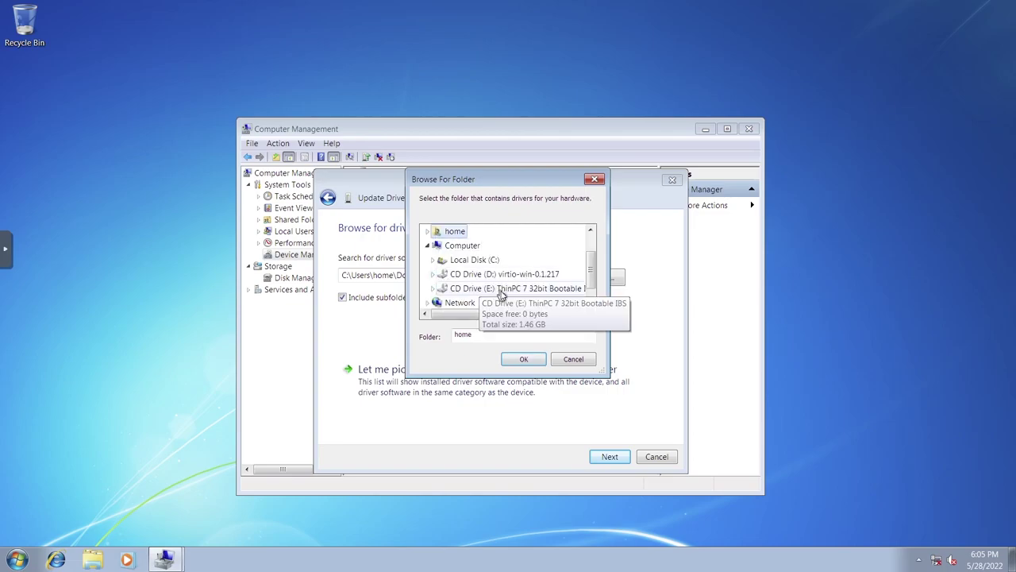
{"action": "left_click", "coordinate": [492, 261]}
{"action": "double_click", "coordinate": [469, 288]}
- Select D:\NetKVM\w7\x86 as the driver location
{"action": "scroll", "coordinate": [511, 288], "scroll_direction": "down", "scroll_amount": 3}
{"action": "scroll", "coordinate": [511, 288], "scroll_direction": "down", "scroll_amount": 3}
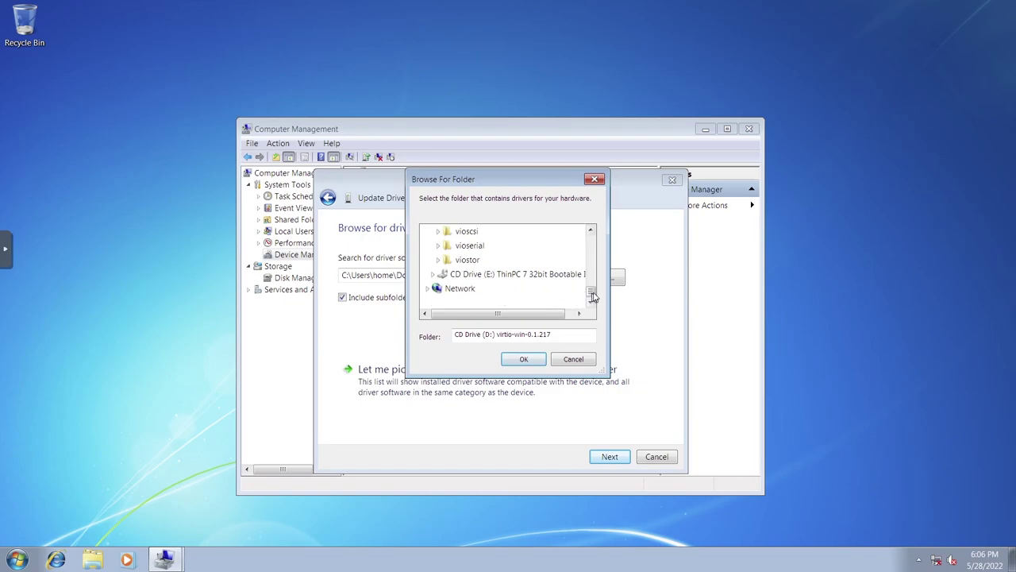
{"action": "left_click_drag", "start_coordinate": [592, 294], "coordinate": [595, 266]}
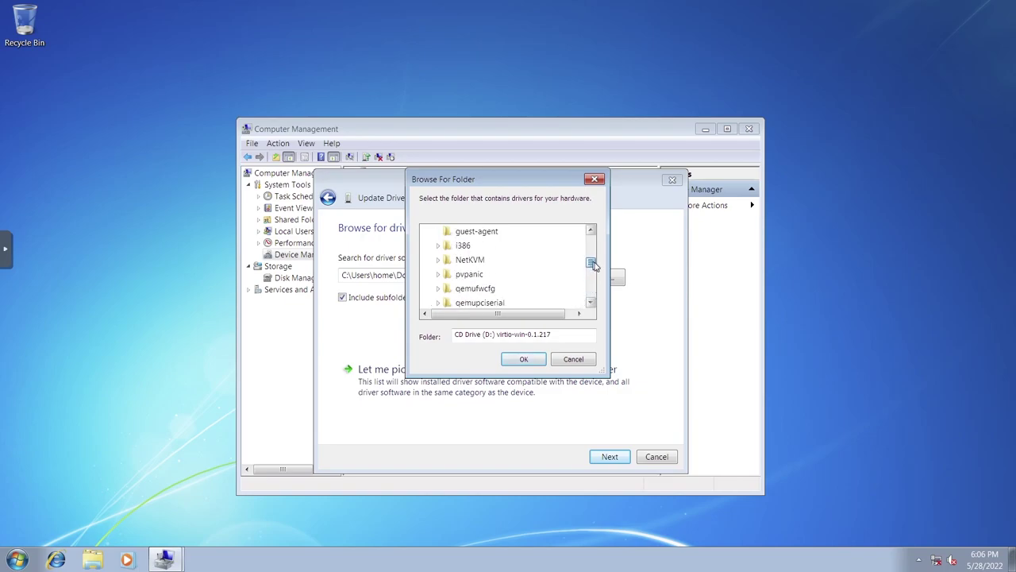
{"action": "left_click", "coordinate": [473, 259]}
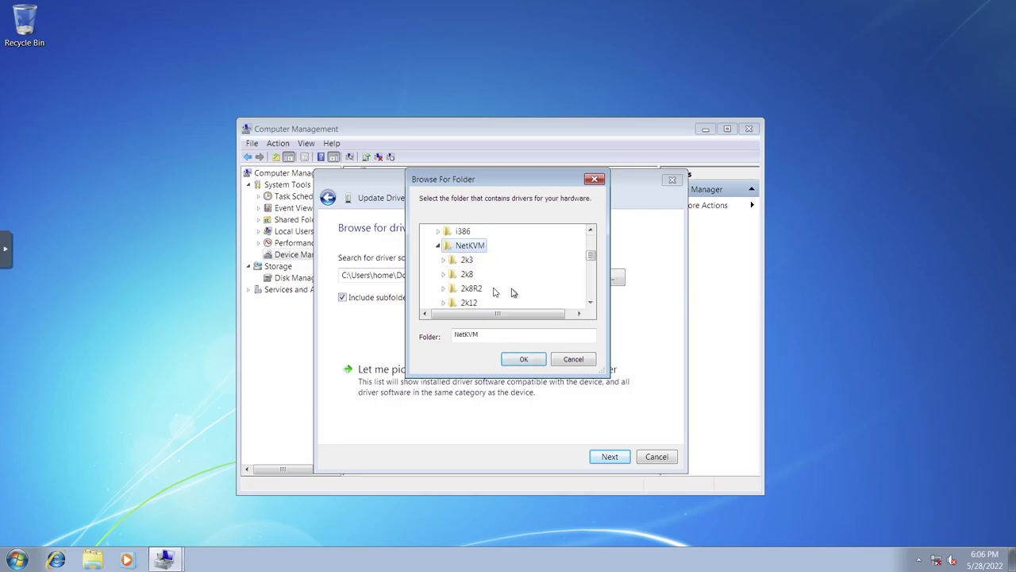
{"action": "double_click", "coordinate": [467, 266]}
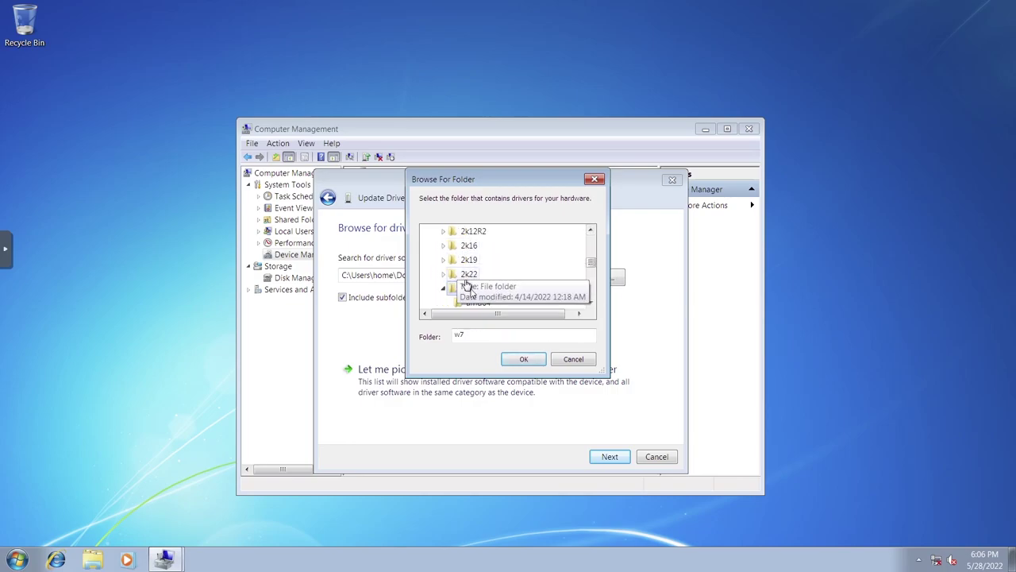
{"action": "left_click", "coordinate": [472, 231]}
{"action": "scroll", "coordinate": [496, 280], "scroll_direction": "up", "scroll_amount": 1}
{"action": "left_click", "coordinate": [524, 360]}
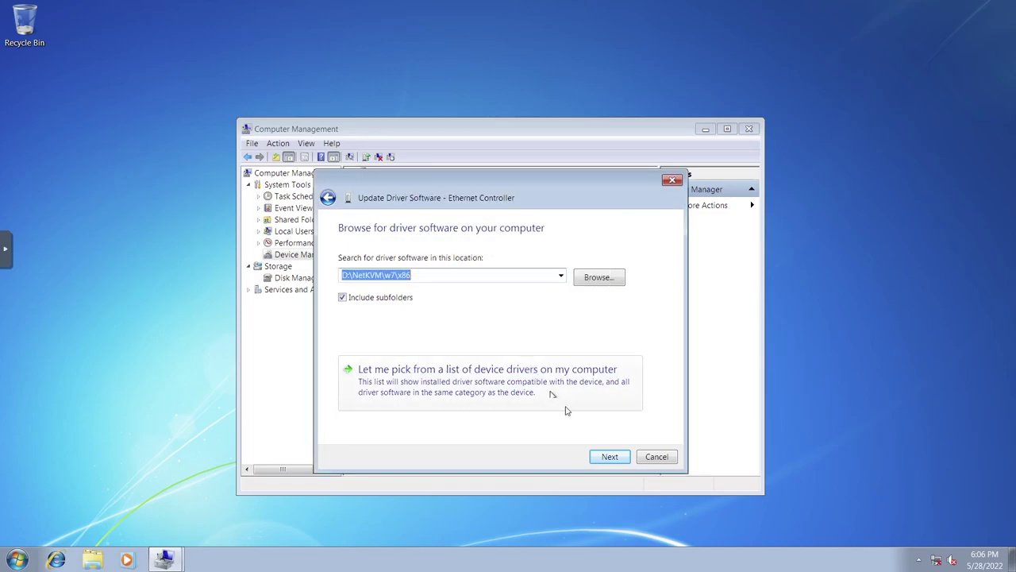
- Install the Red Hat VirtIO Ethernet driver and close the wizard
{"action": "left_click", "coordinate": [610, 462]}
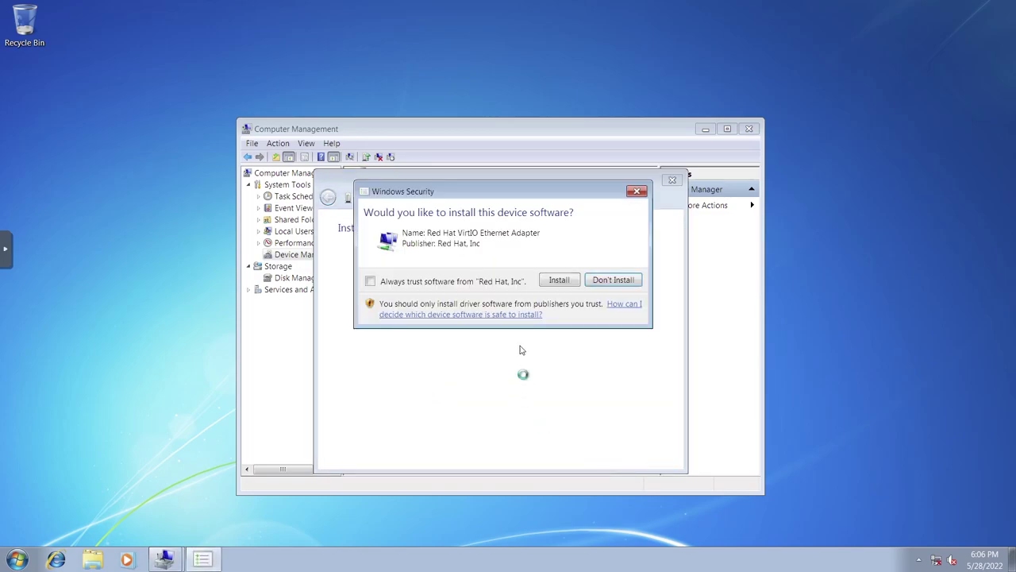
{"action": "left_click", "coordinate": [559, 282]}
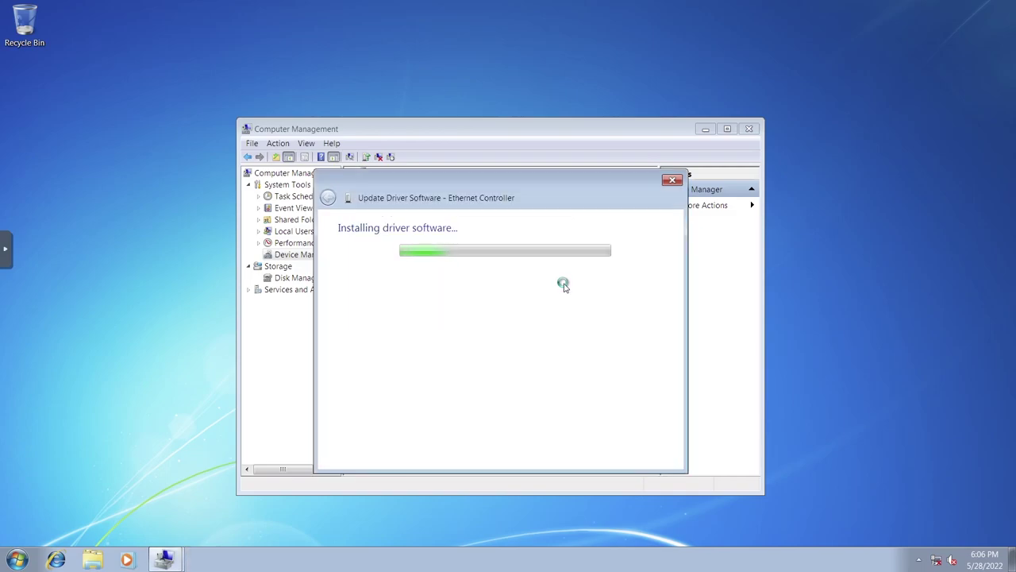
{"action": "left_click", "coordinate": [659, 460]}
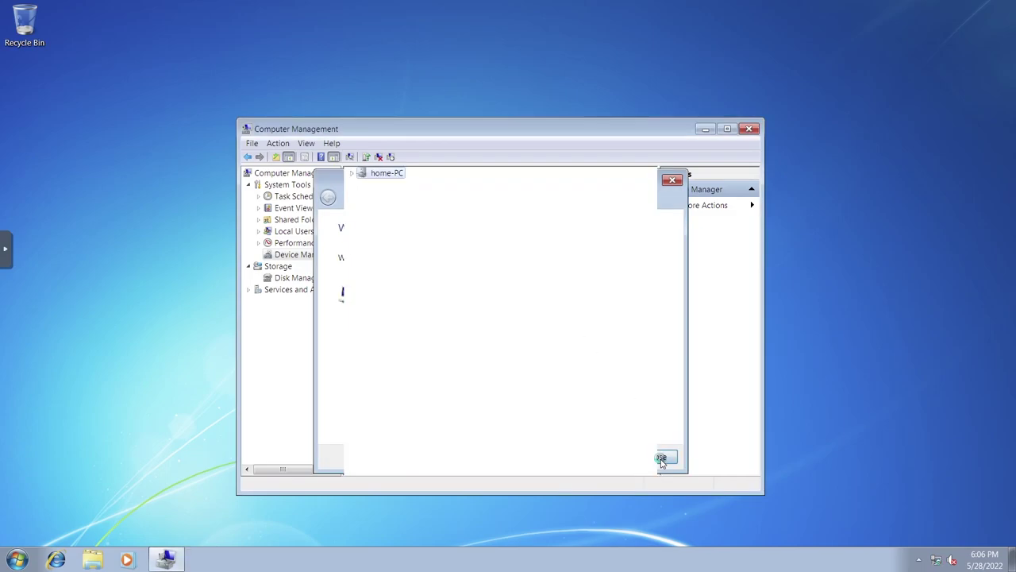
- Start a driver update for the PCI Device under Other devices
{"action": "left_click", "coordinate": [422, 340]}
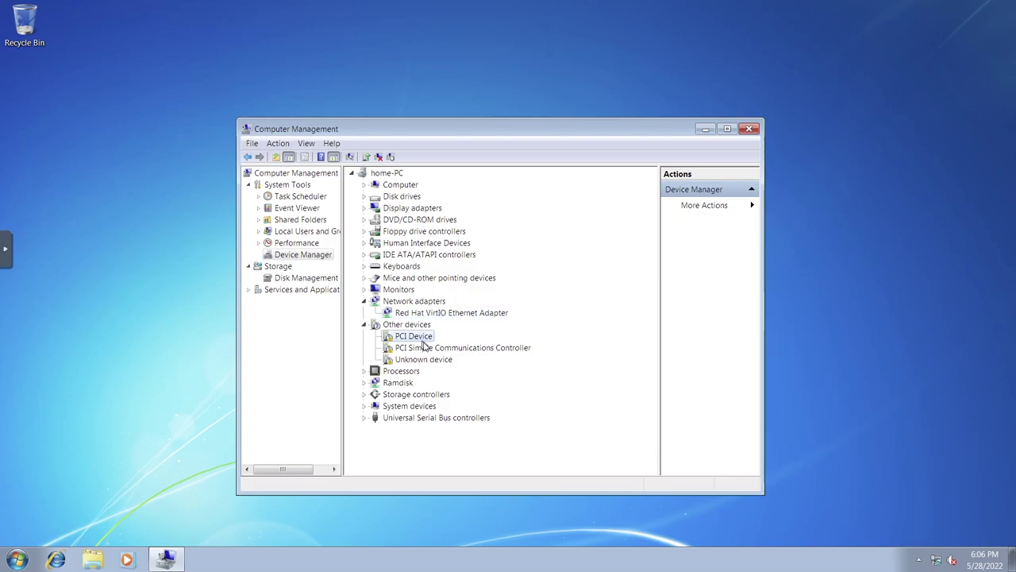
{"action": "right_click", "coordinate": [423, 340]}
{"action": "left_click", "coordinate": [485, 349]}
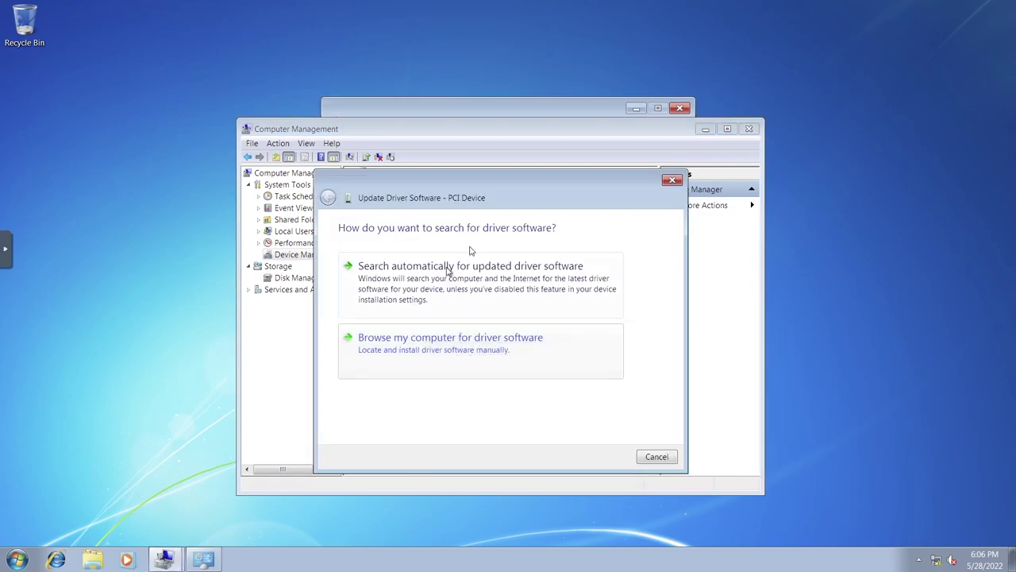
- Mark the newly detected network as a Home network
{"action": "left_click", "coordinate": [520, 118]}
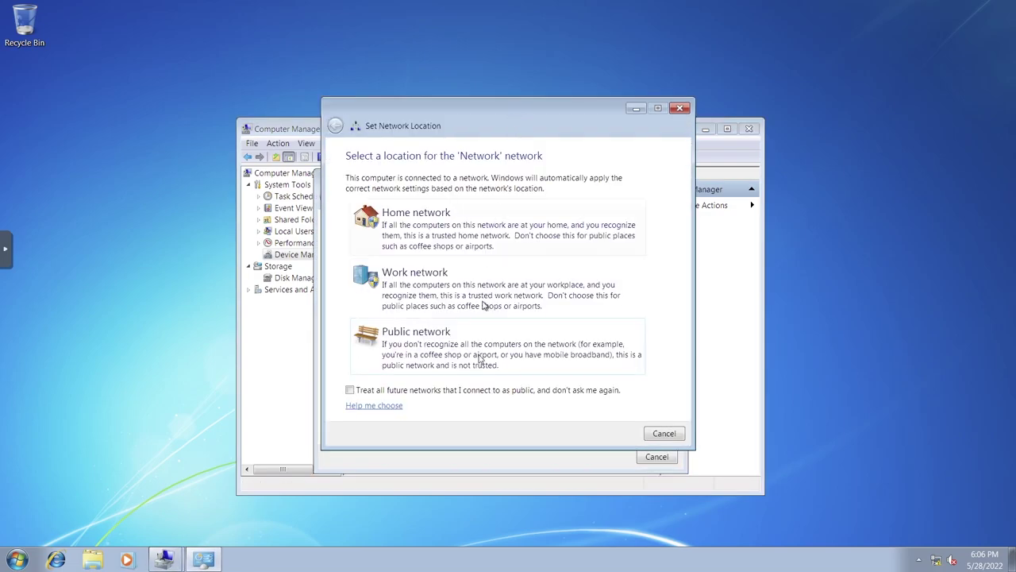
{"action": "left_click", "coordinate": [489, 236]}
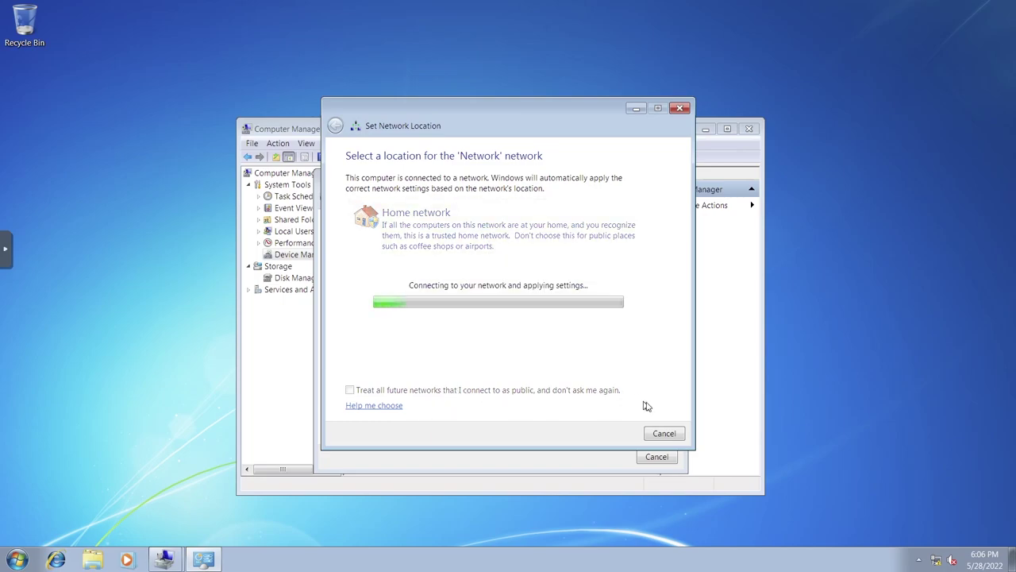
{"action": "left_click", "coordinate": [563, 462]}
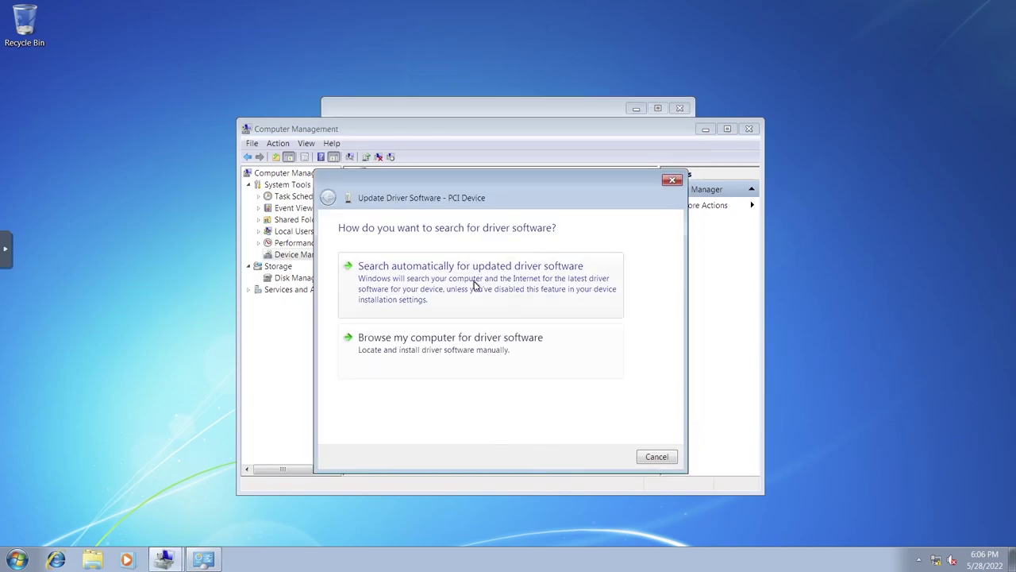
- Search the whole D:\ drive for the PCI Device driver and install it
{"action": "left_click", "coordinate": [465, 343]}
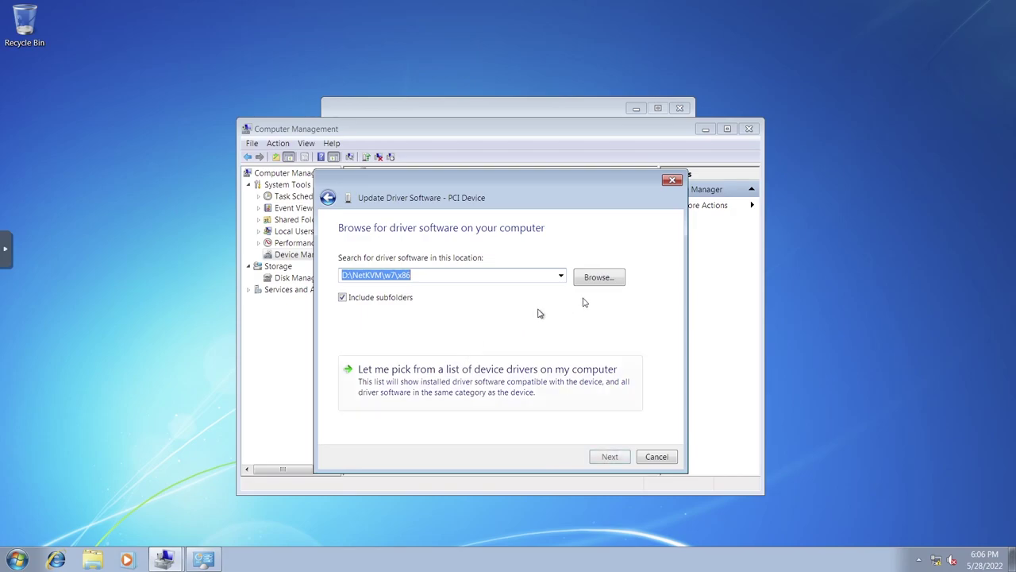
{"action": "left_click", "coordinate": [606, 286]}
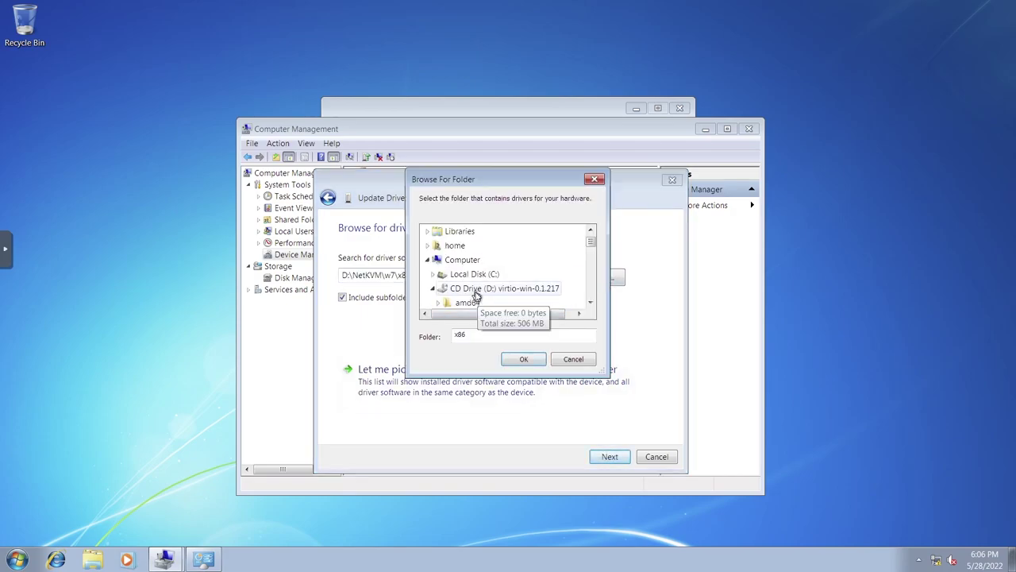
{"action": "left_click", "coordinate": [461, 290]}
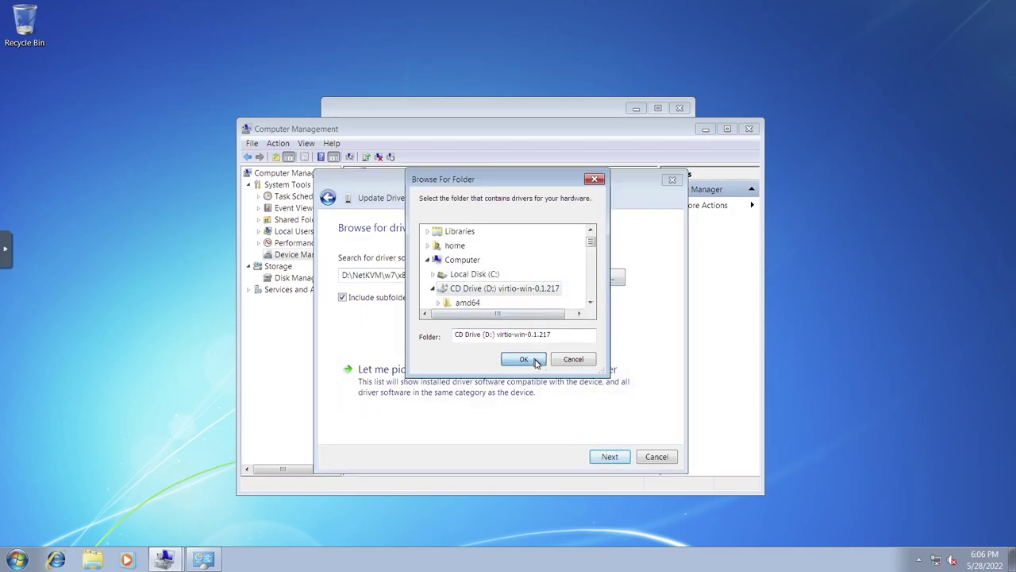
{"action": "left_click", "coordinate": [524, 359]}
{"action": "left_click", "coordinate": [608, 457]}
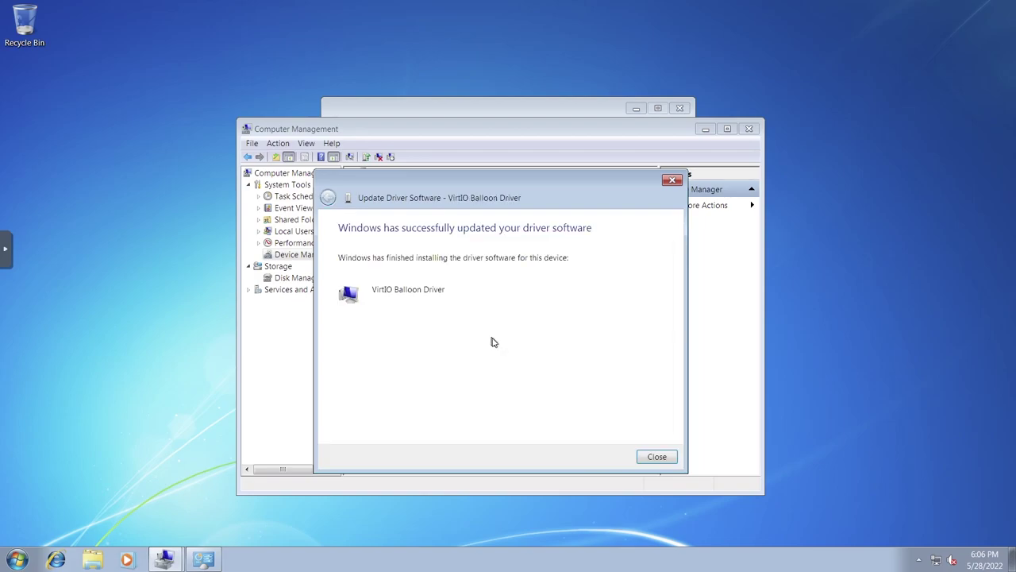
{"action": "left_click", "coordinate": [657, 466]}
{"action": "left_click", "coordinate": [658, 462]}
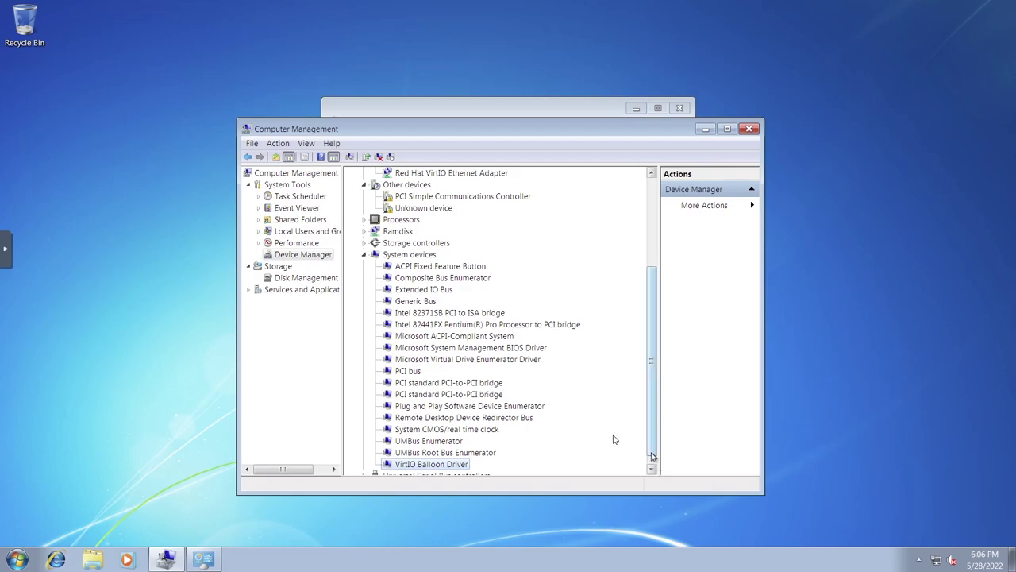
- Install the VirtIO Serial Driver from D:\ for the PCI Simple Communications Controller
{"action": "right_click", "coordinate": [445, 301]}
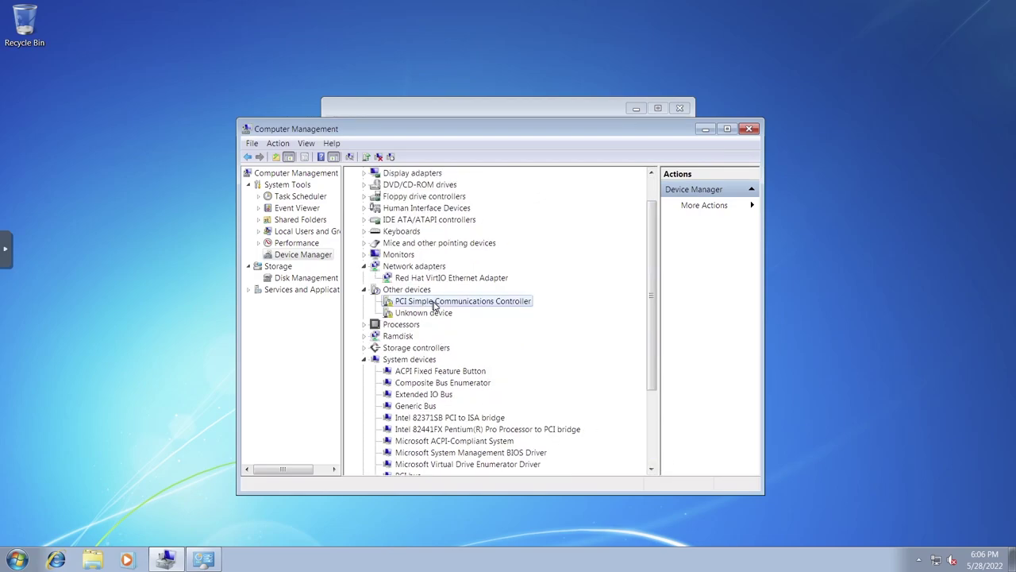
{"action": "left_click", "coordinate": [470, 312]}
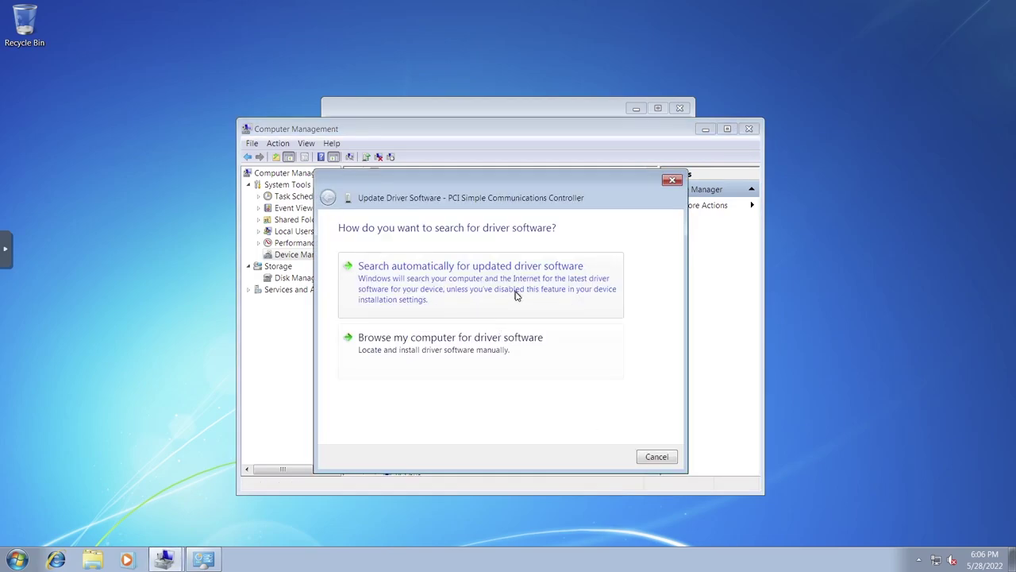
{"action": "left_click", "coordinate": [501, 343]}
{"action": "left_click", "coordinate": [609, 456]}
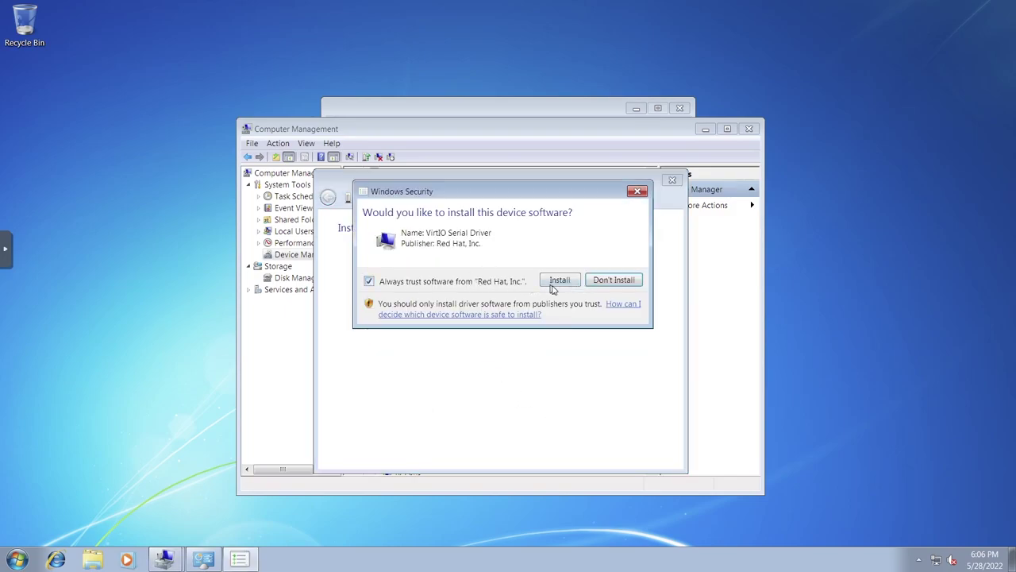
{"action": "left_click", "coordinate": [556, 281]}
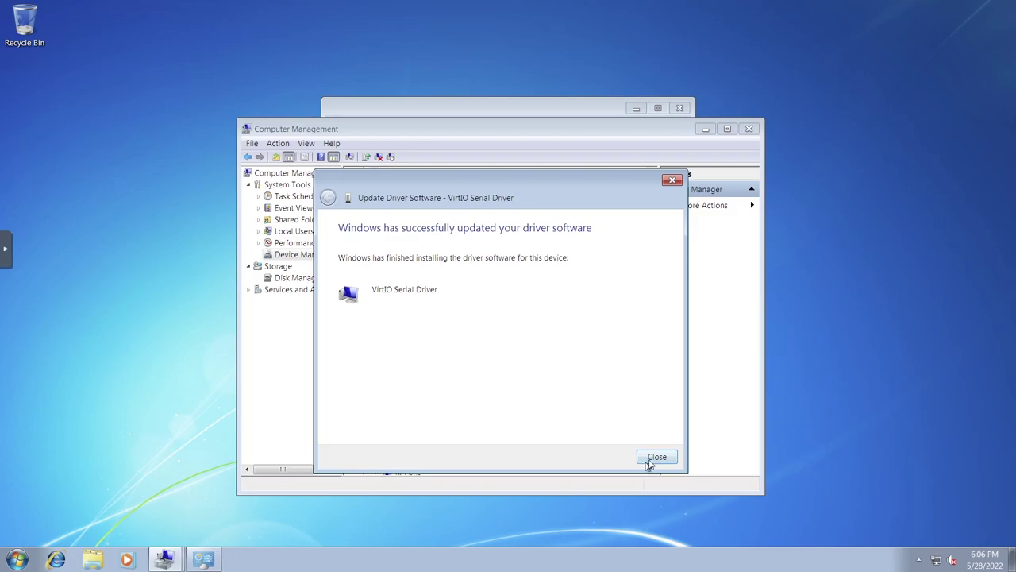
{"action": "left_click", "coordinate": [655, 457]}
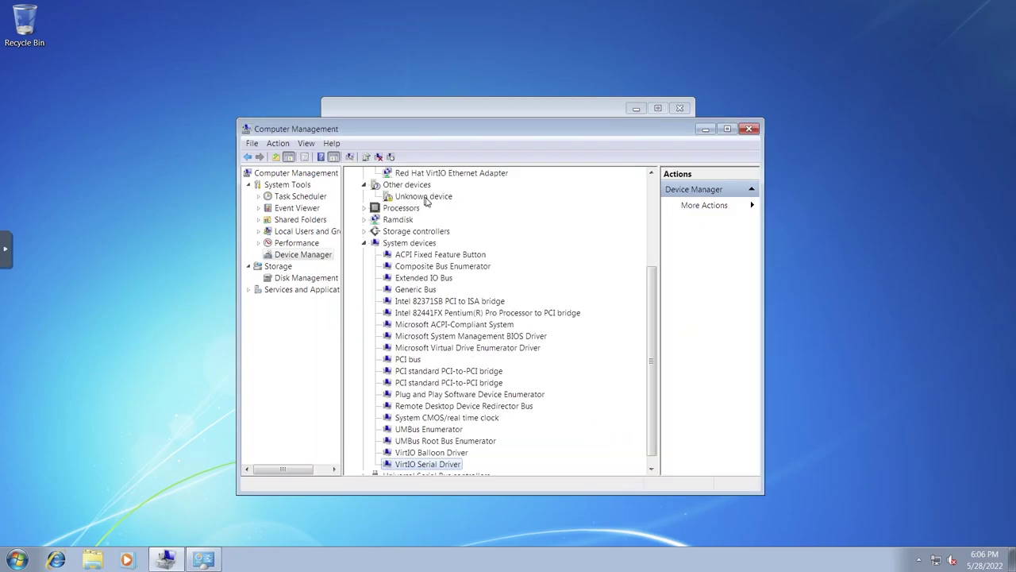
- Try updating the Unknown device's driver from D:\, which fails
{"action": "right_click", "coordinate": [426, 202]}
{"action": "left_click", "coordinate": [456, 205]}
{"action": "left_click", "coordinate": [486, 340]}
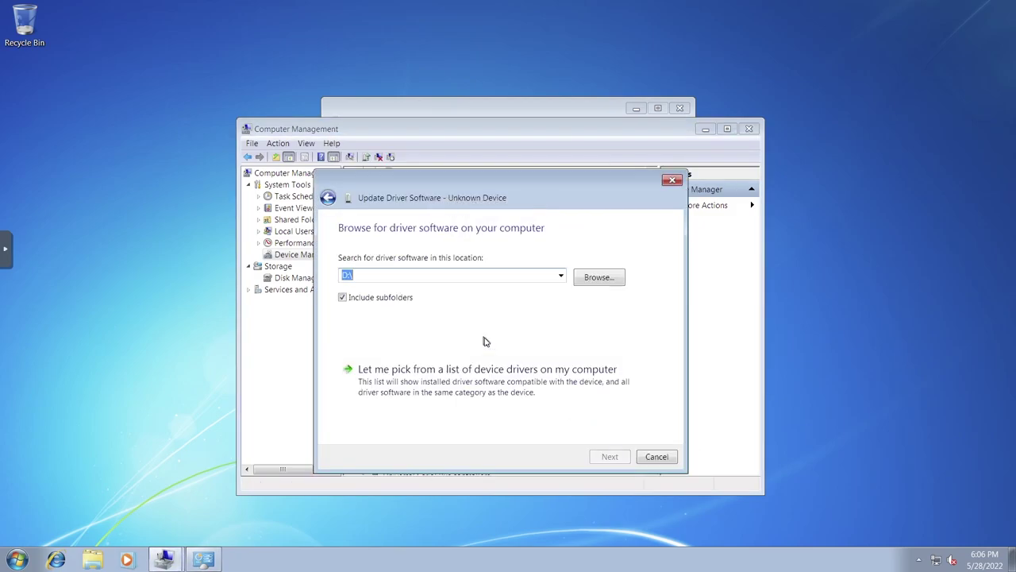
{"action": "left_click", "coordinate": [610, 457]}
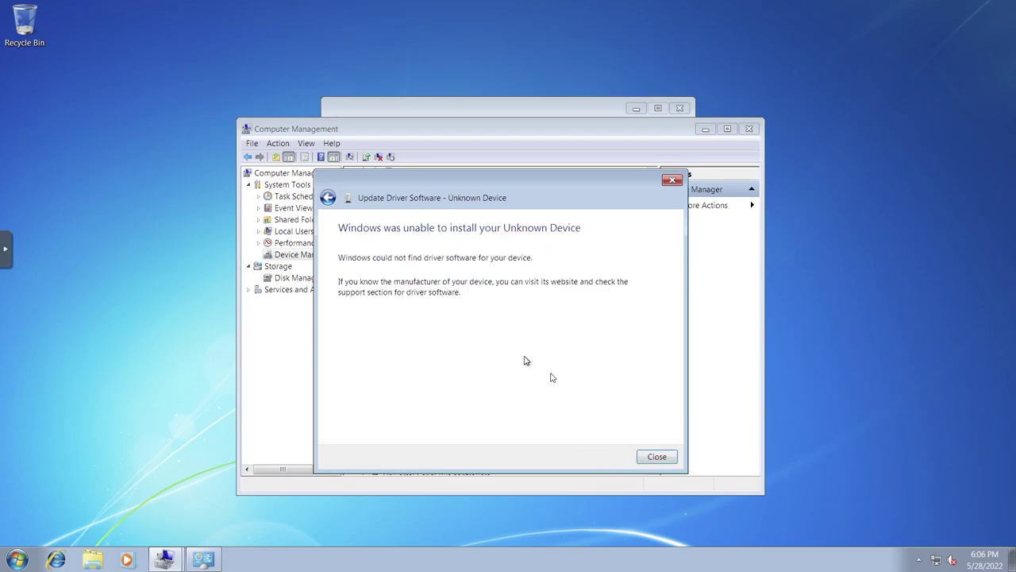
{"action": "left_click", "coordinate": [656, 457]}
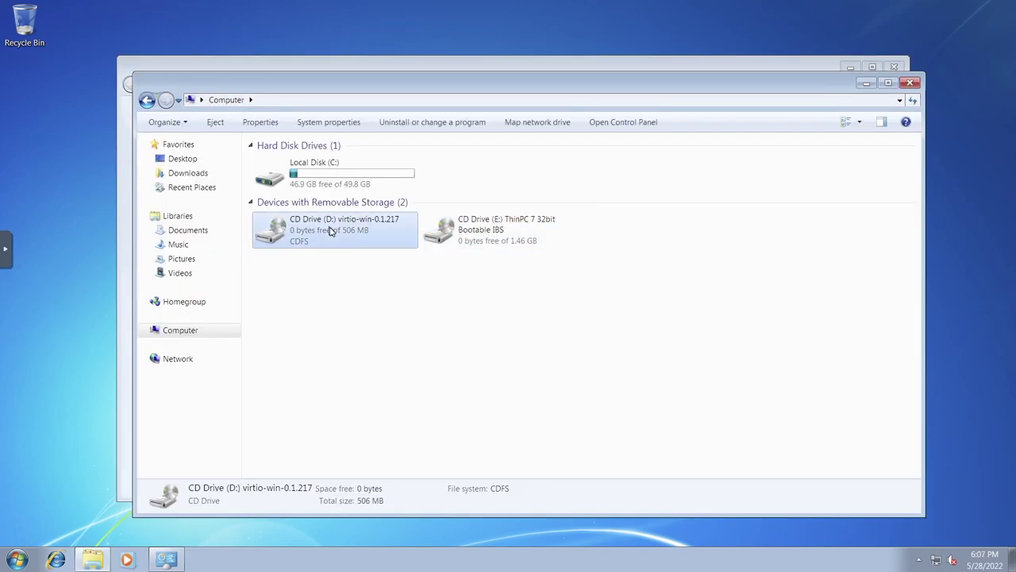
- Try installing qemu-ga-x86_64 from D:\guest-agent and dismiss the unsupported processor error
{"action": "right_click", "coordinate": [330, 228]}
{"action": "left_click", "coordinate": [358, 235]}
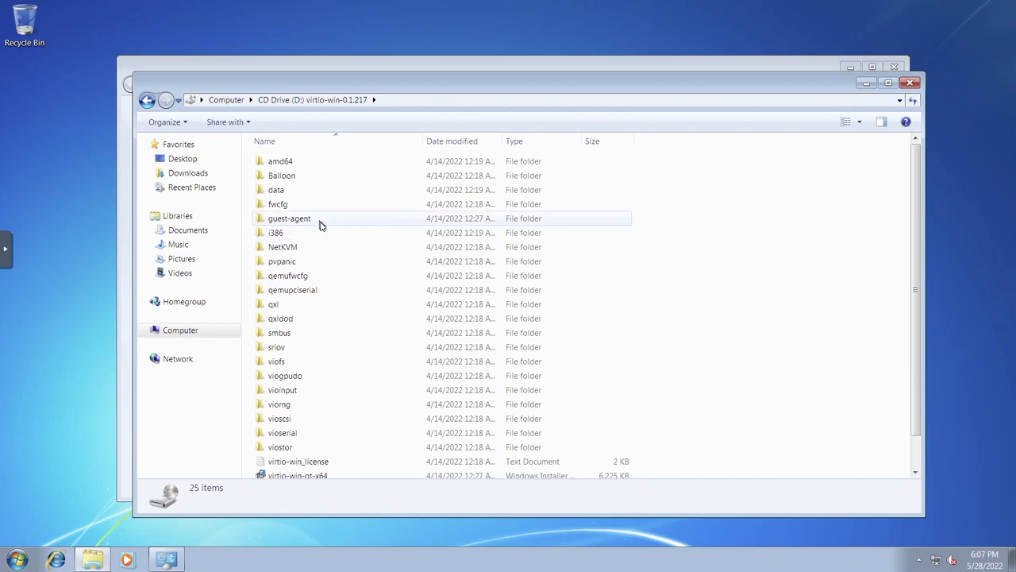
{"action": "double_click", "coordinate": [320, 223]}
{"action": "left_click", "coordinate": [333, 176]}
{"action": "right_click", "coordinate": [333, 176]}
{"action": "left_click", "coordinate": [363, 182]}
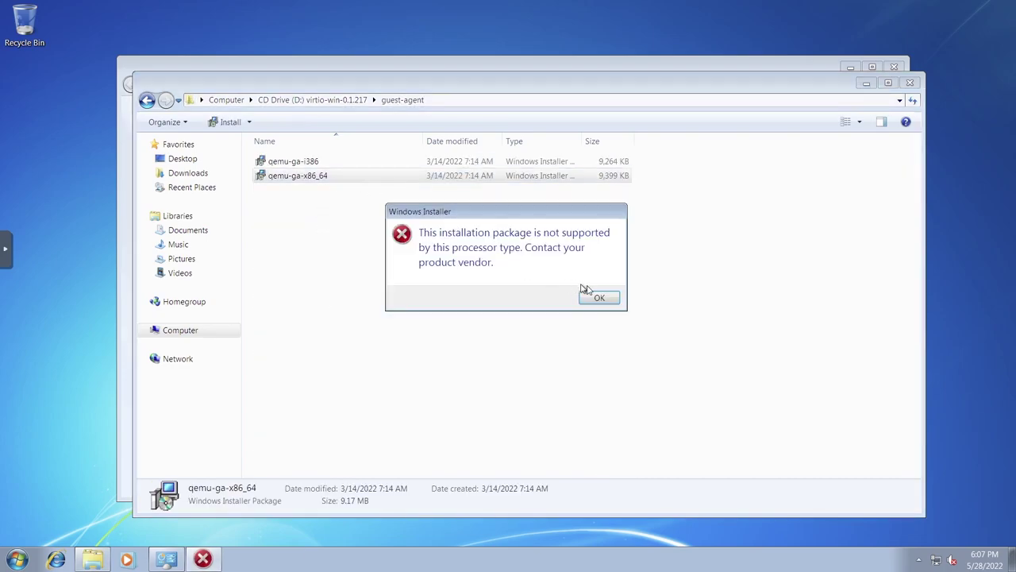
{"action": "left_click", "coordinate": [601, 300]}
- Install the qemu-ga-i386 guest agent package, allowing it through UAC
{"action": "left_click", "coordinate": [333, 163]}
{"action": "right_click", "coordinate": [334, 163]}
{"action": "left_click", "coordinate": [363, 169]}
{"action": "left_click", "coordinate": [588, 293]}
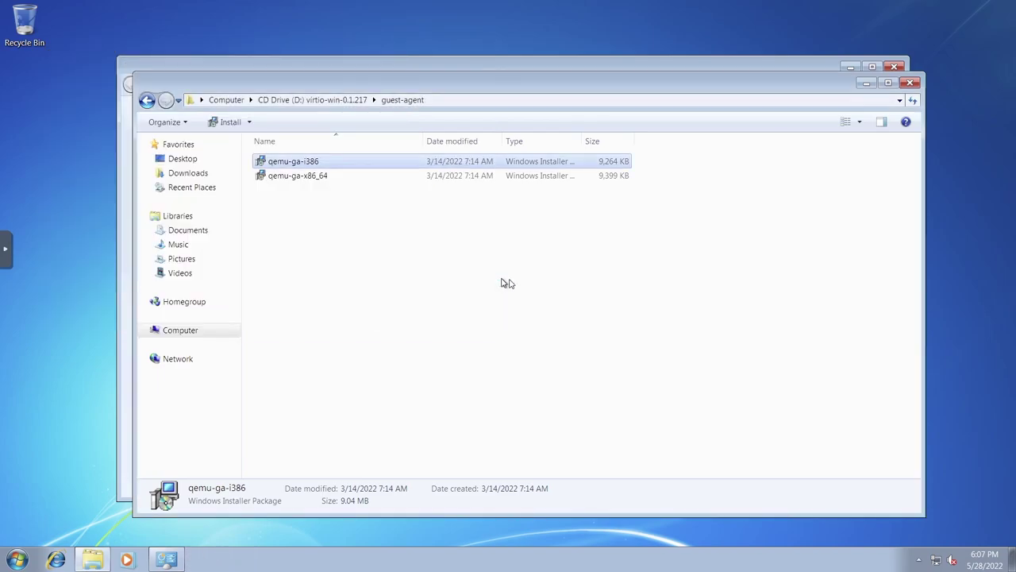
- Close the open windows and place New Text Document below the Recycle Bin
{"action": "left_click", "coordinate": [912, 84]}
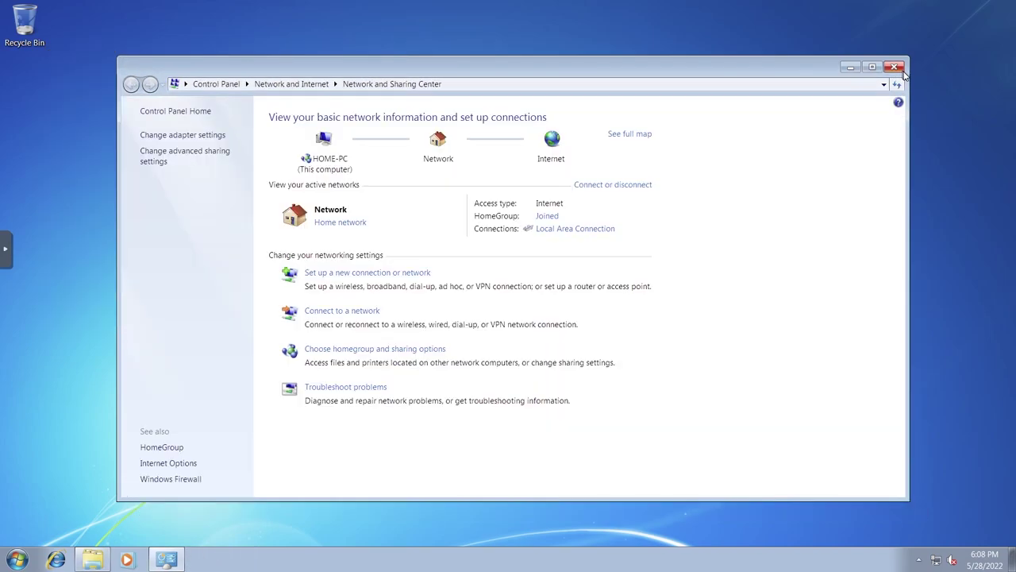
{"action": "left_click", "coordinate": [895, 67]}
{"action": "left_click_drag", "start_coordinate": [225, 228], "coordinate": [24, 97]}
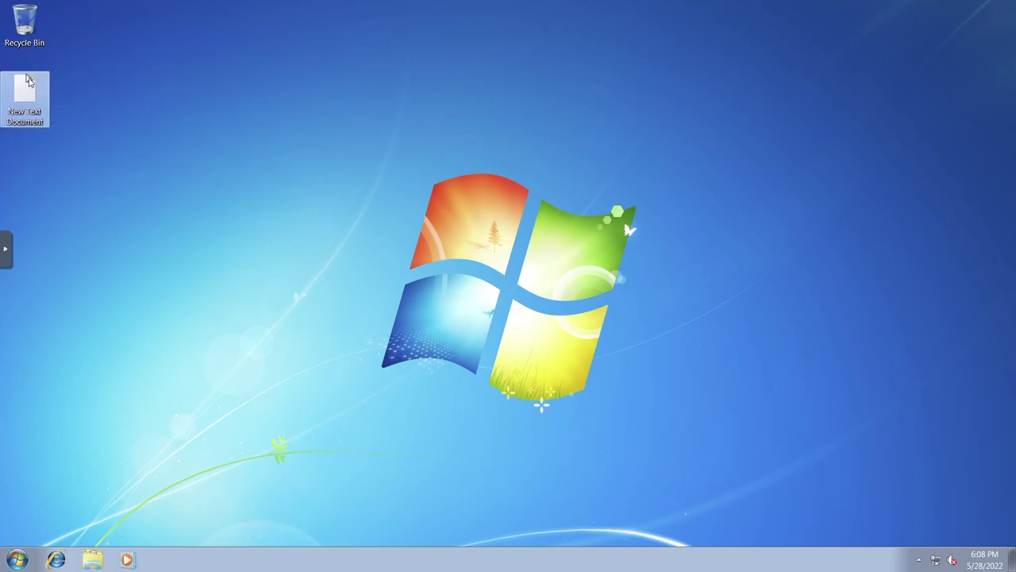
- Check the Computer's system properties (32-bit, 2.00 GB RAM)
{"action": "left_click", "coordinate": [19, 560]}
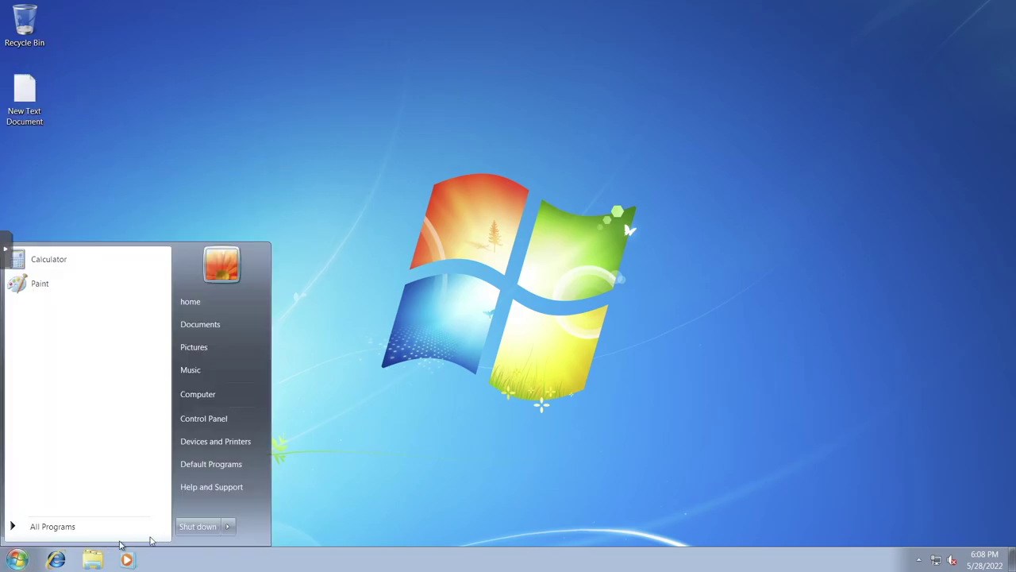
{"action": "right_click", "coordinate": [221, 403]}
{"action": "left_click", "coordinate": [248, 492]}
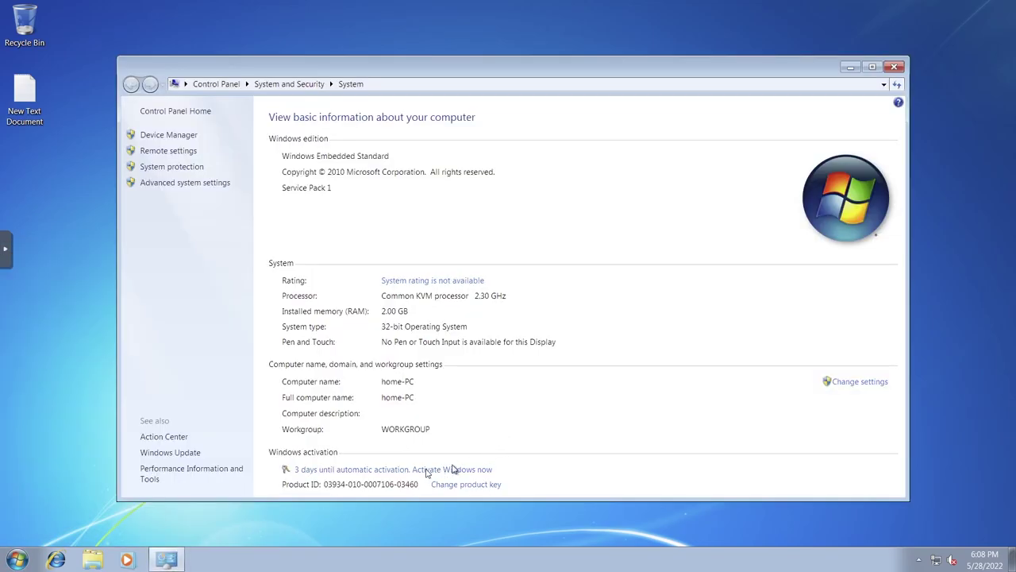
{"action": "left_click", "coordinate": [894, 66]}
- Restart Windows from the Start menu's shutdown options
{"action": "left_click", "coordinate": [18, 559]}
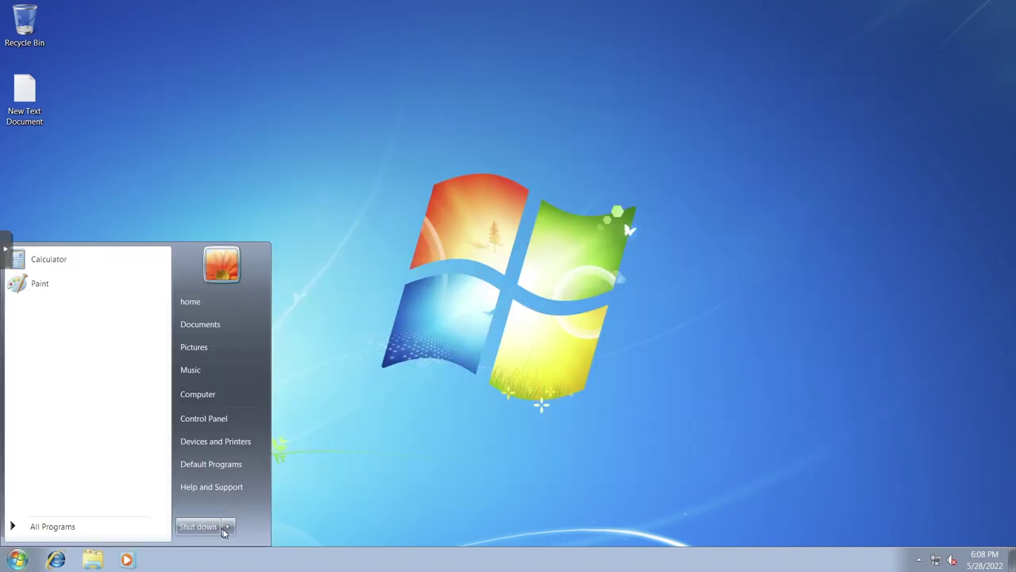
{"action": "mouse_move", "coordinate": [226, 526]}
{"action": "left_click", "coordinate": [265, 513]}
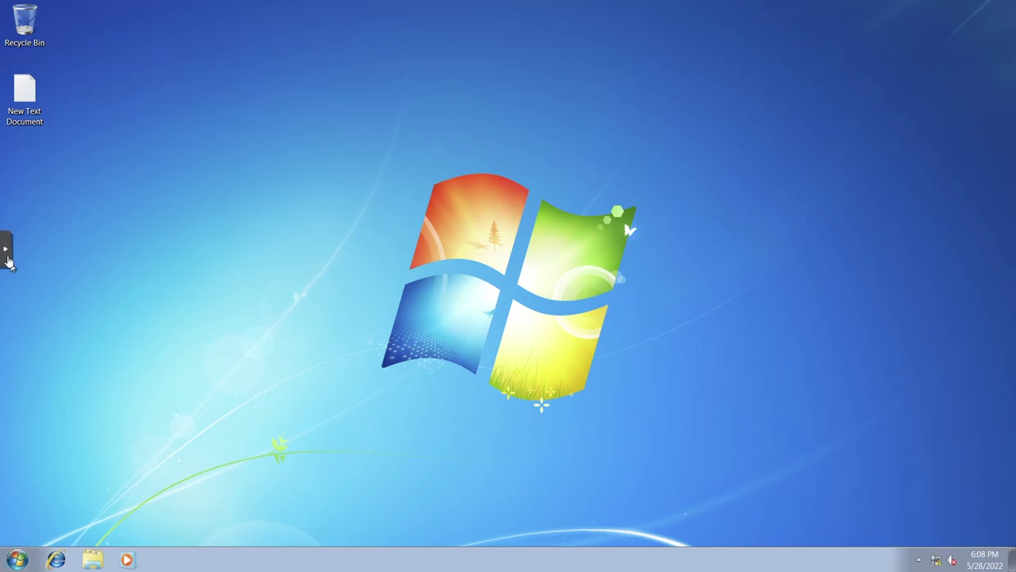
- Check winthinpc's IPs on 概要 and the QEMU Guest Agent on 选项, then resume fullscreen console
{"action": "left_click", "coordinate": [6, 253]}
{"action": "left_click", "coordinate": [16, 277]}
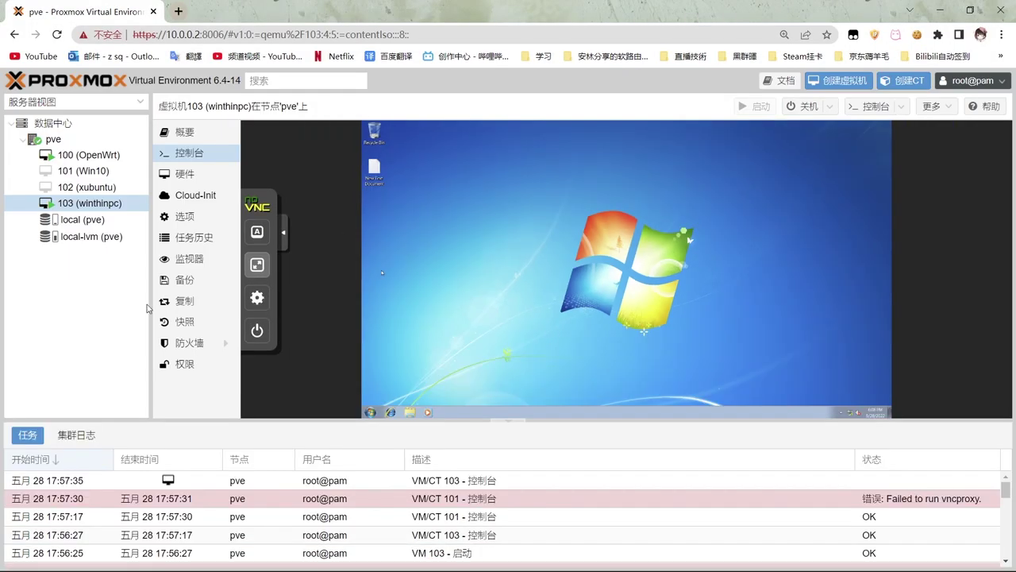
{"action": "left_click", "coordinate": [200, 139]}
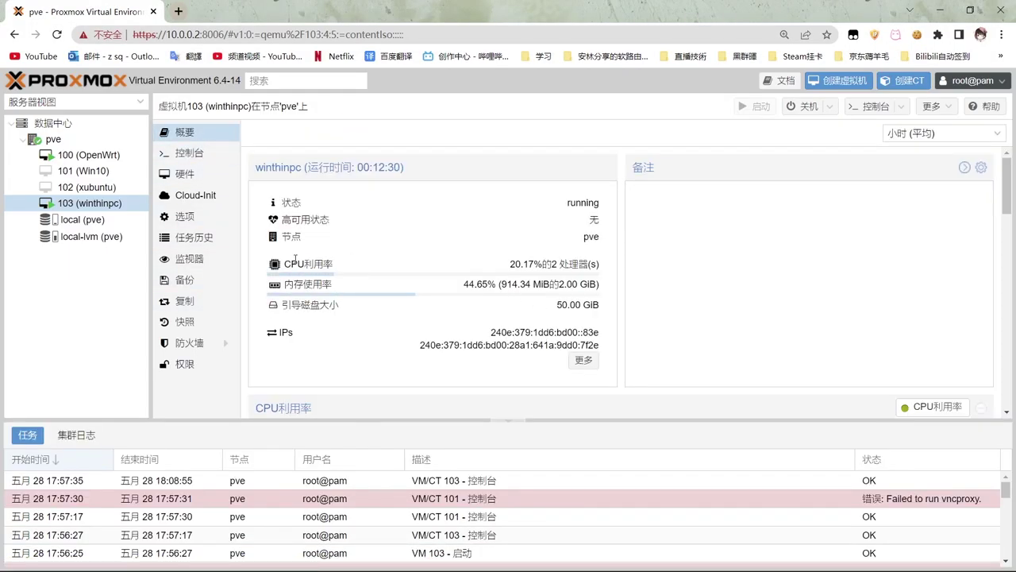
{"action": "left_click", "coordinate": [198, 219]}
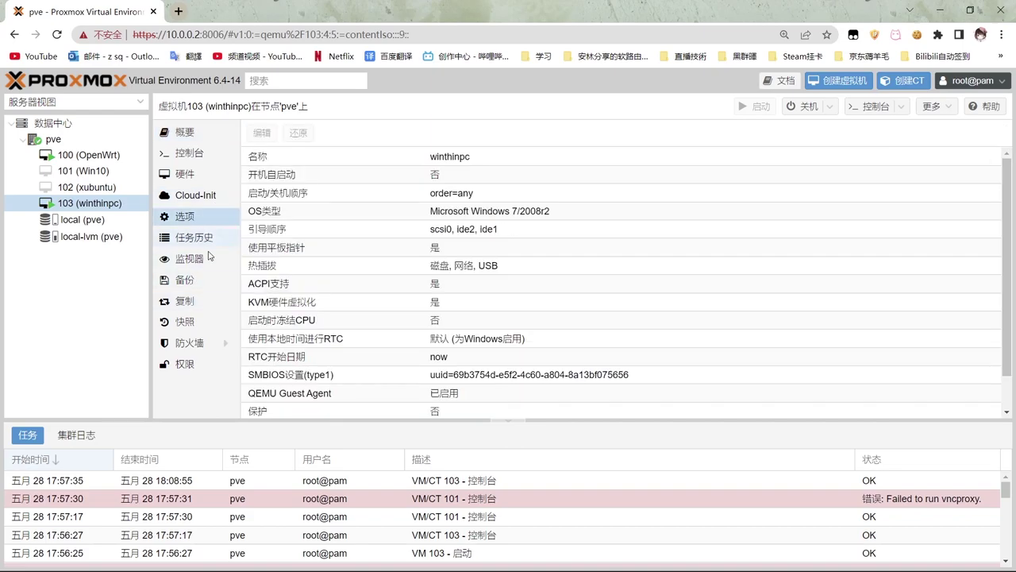
{"action": "scroll", "coordinate": [454, 357], "scroll_direction": "down", "scroll_amount": 2}
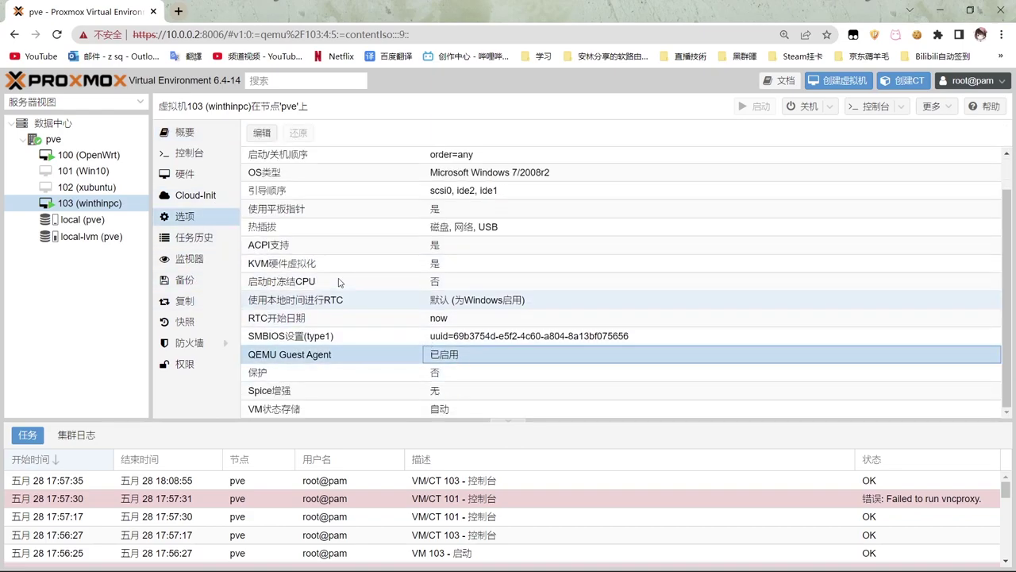
{"action": "left_click", "coordinate": [203, 152]}
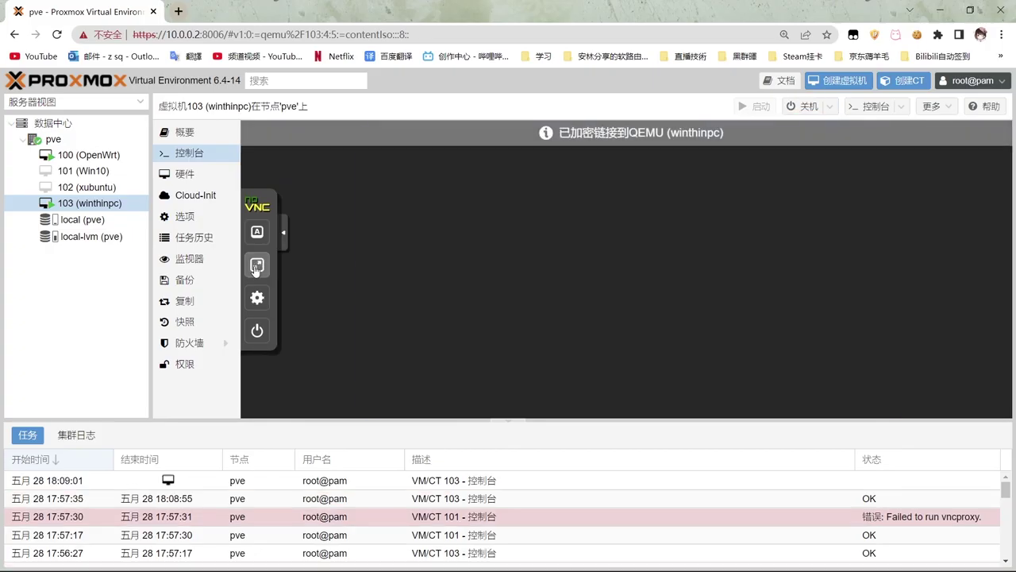
{"action": "left_click", "coordinate": [257, 263]}
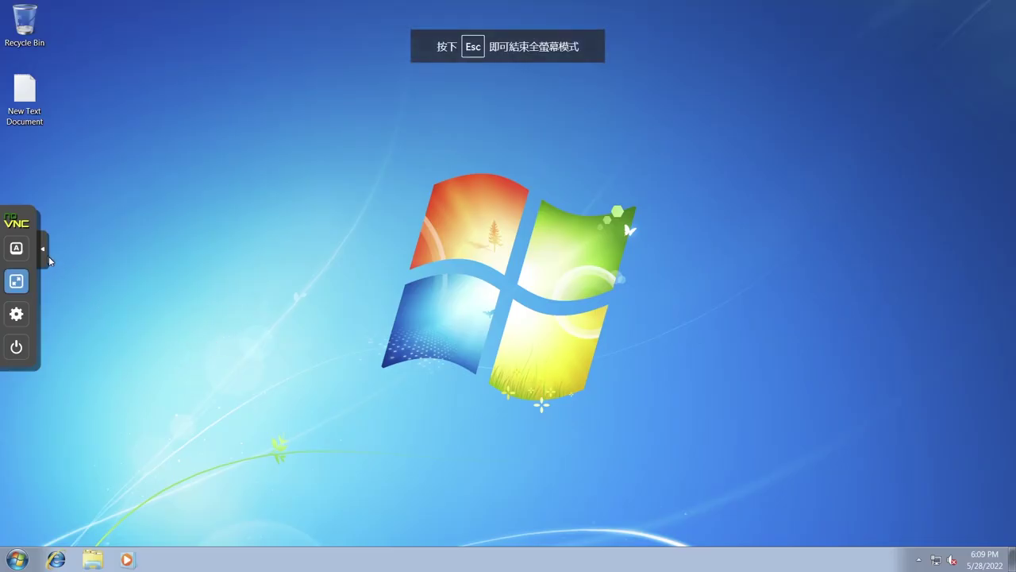
- Run ChromeSetup from Downloads as administrator to install Google Chrome
{"action": "left_click", "coordinate": [18, 560]}
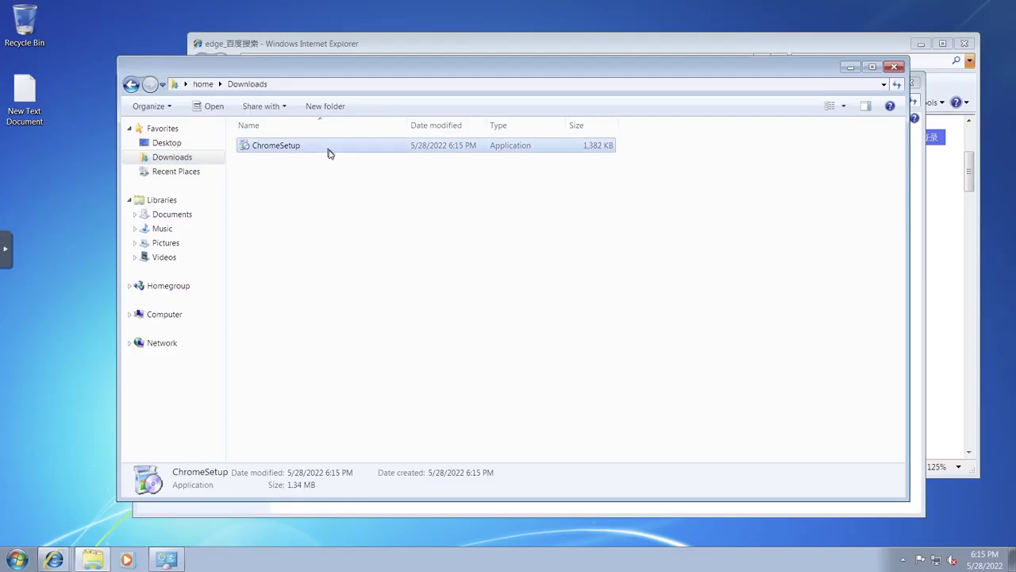
{"action": "right_click", "coordinate": [330, 153]}
{"action": "left_click", "coordinate": [370, 170]}
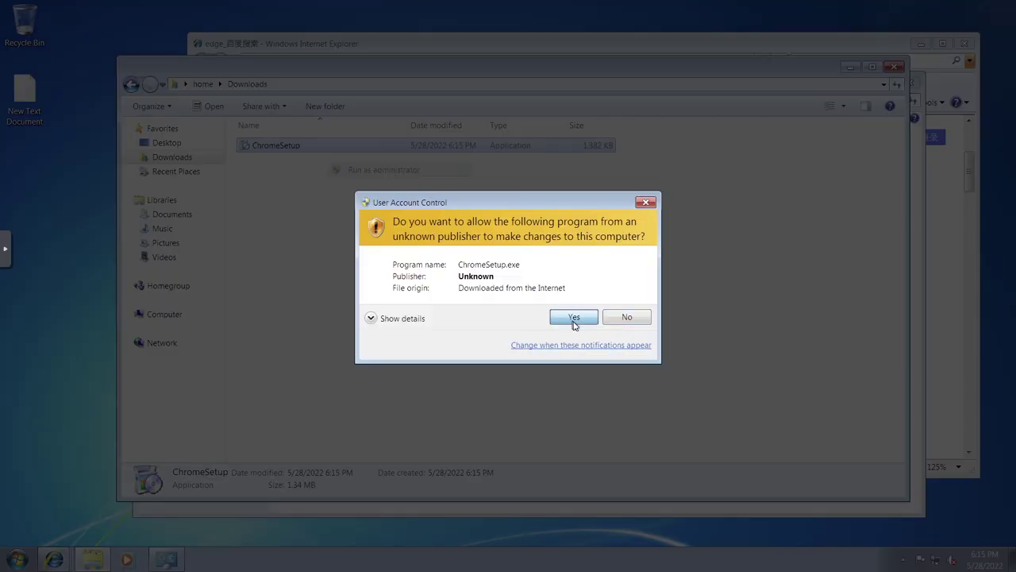
{"action": "left_click", "coordinate": [574, 317]}
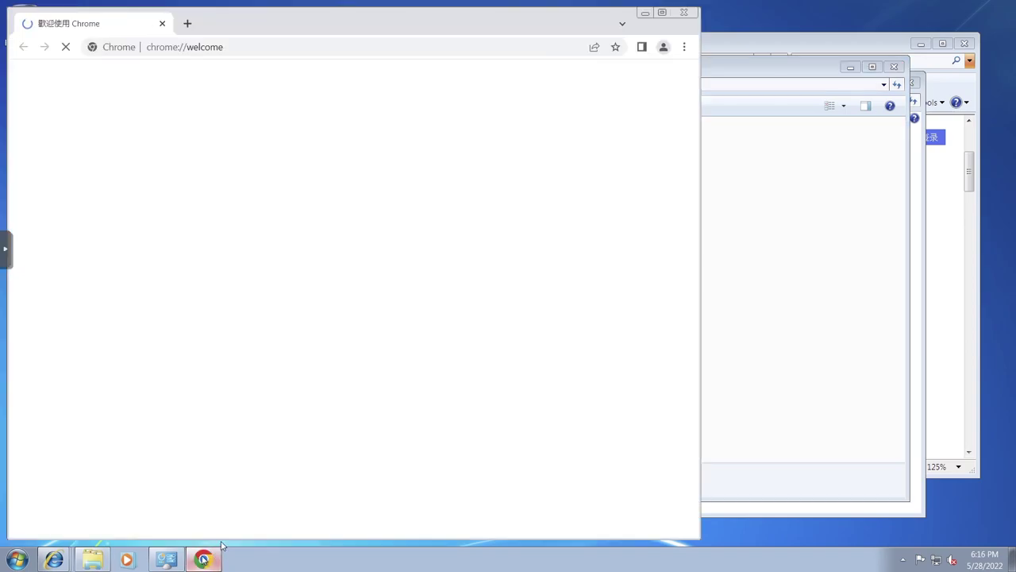
{"action": "left_click", "coordinate": [270, 51]}
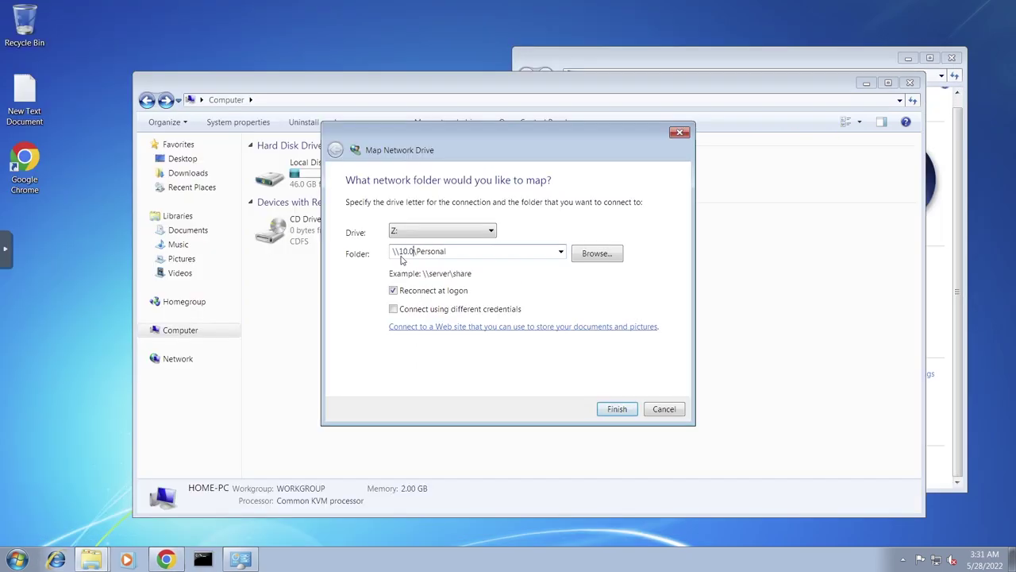
- Map \\10.0.0.132\Personal as drive Z: with remembered sign-in
{"action": "type", "text": "32"}
{"action": "left_click", "coordinate": [617, 409]}
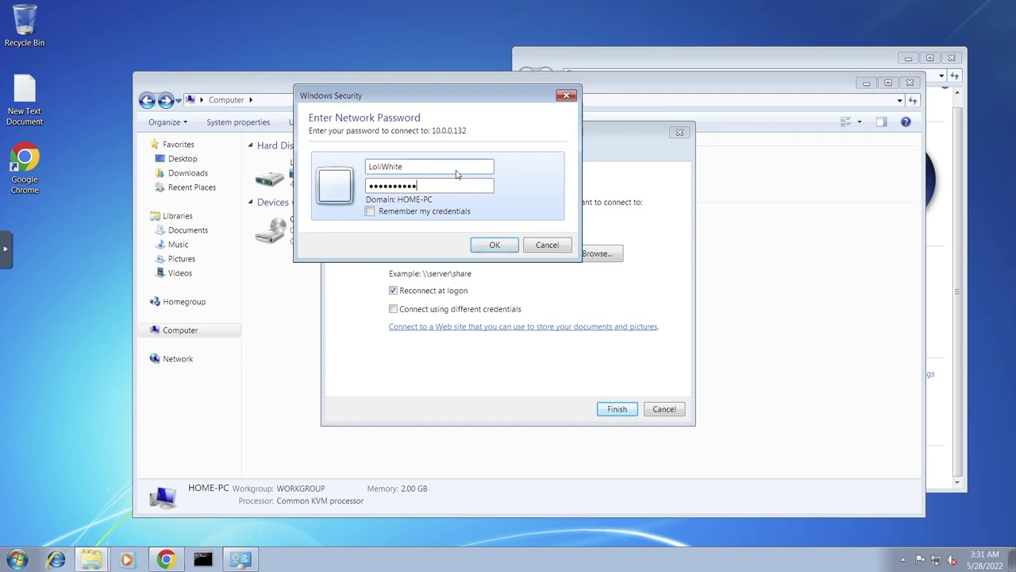
{"action": "left_click", "coordinate": [439, 209]}
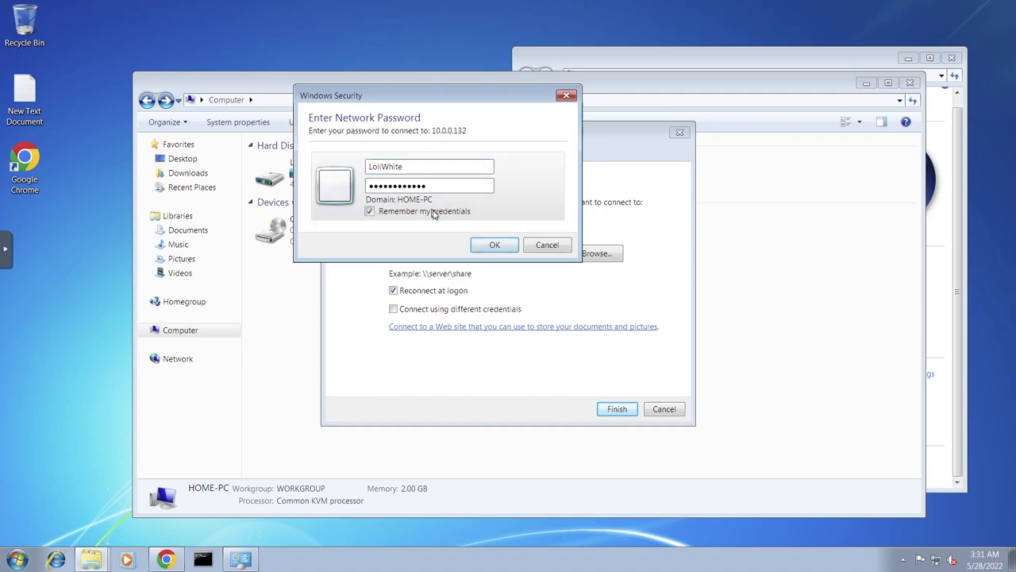
{"action": "left_click", "coordinate": [495, 244]}
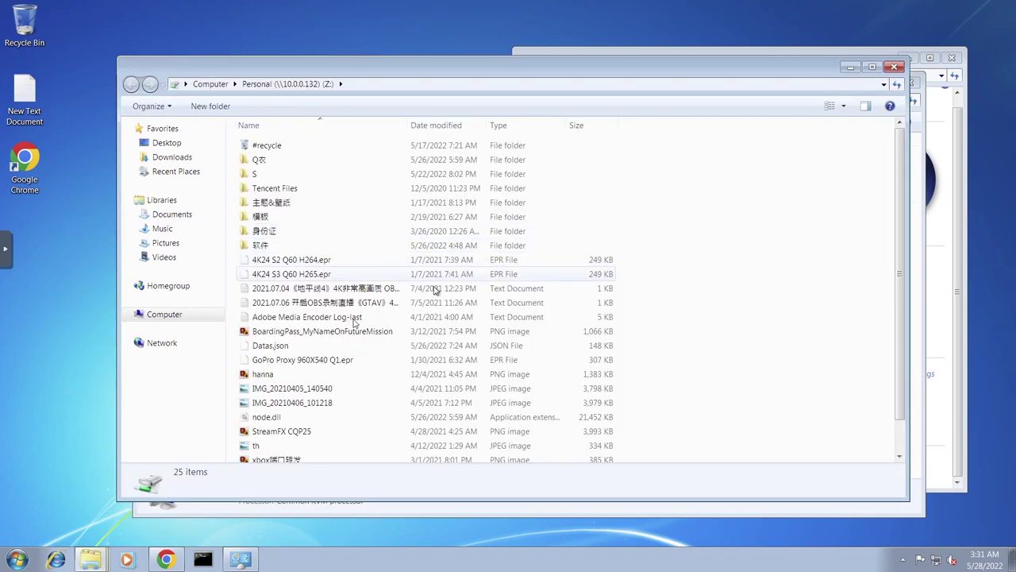
- Copy GoRuntime_DotNetFramework_4.x.zip from 软件\系統鏡像\運行庫合集 to the desktop
{"action": "double_click", "coordinate": [285, 247]}
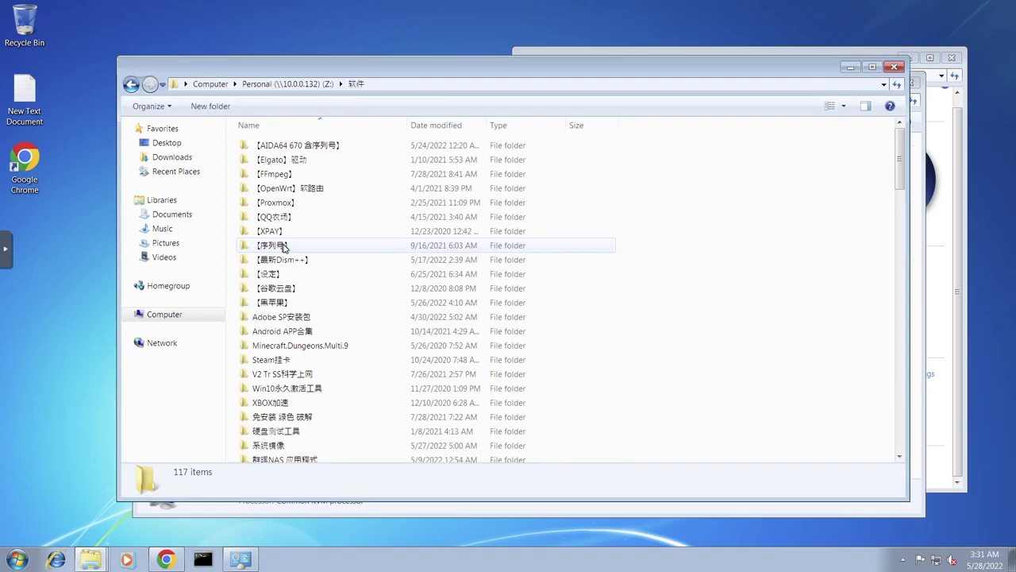
{"action": "scroll", "coordinate": [309, 350], "scroll_direction": "down", "scroll_amount": 3}
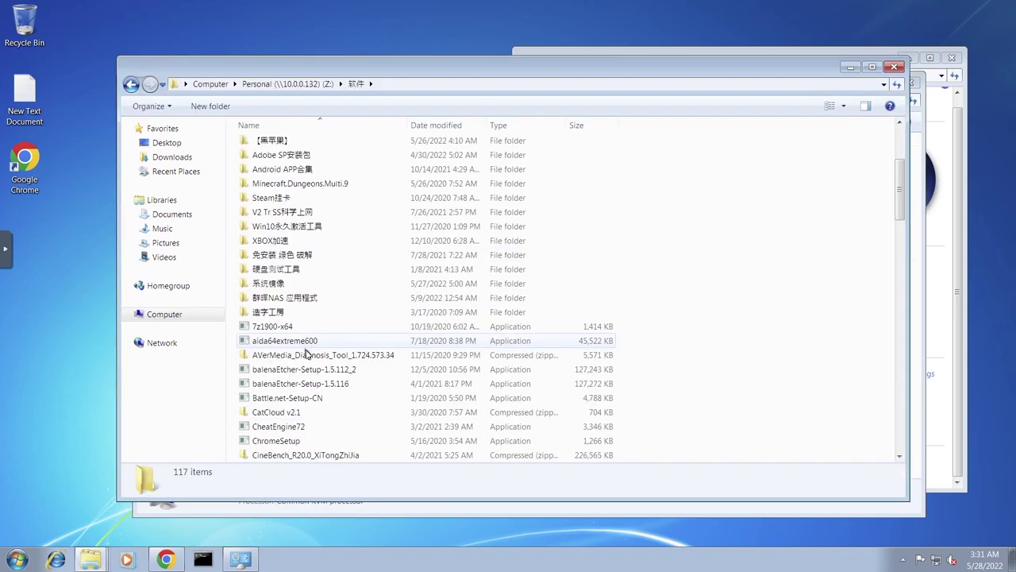
{"action": "double_click", "coordinate": [297, 285]}
{"action": "double_click", "coordinate": [280, 216]}
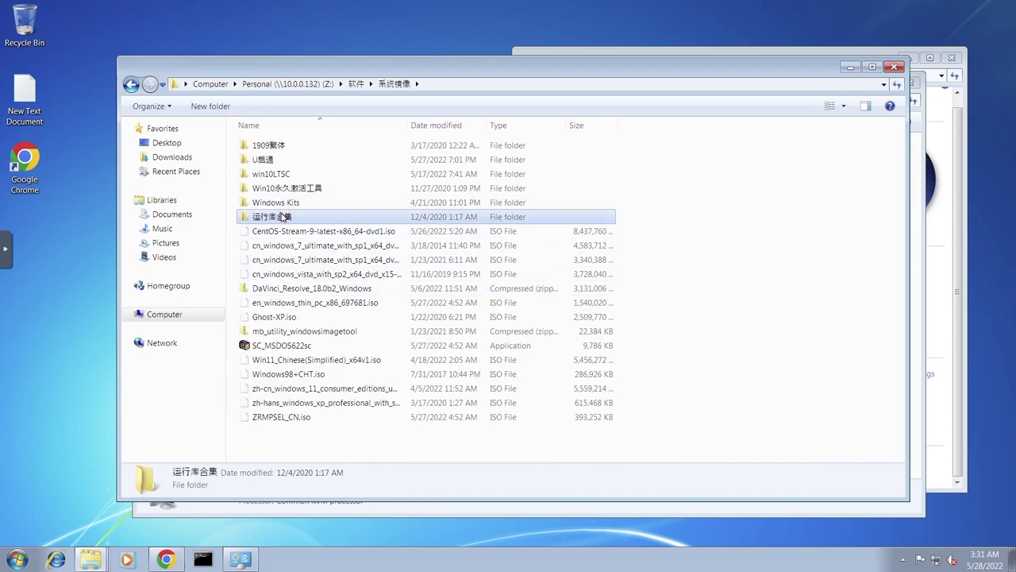
{"action": "left_click", "coordinate": [356, 188]}
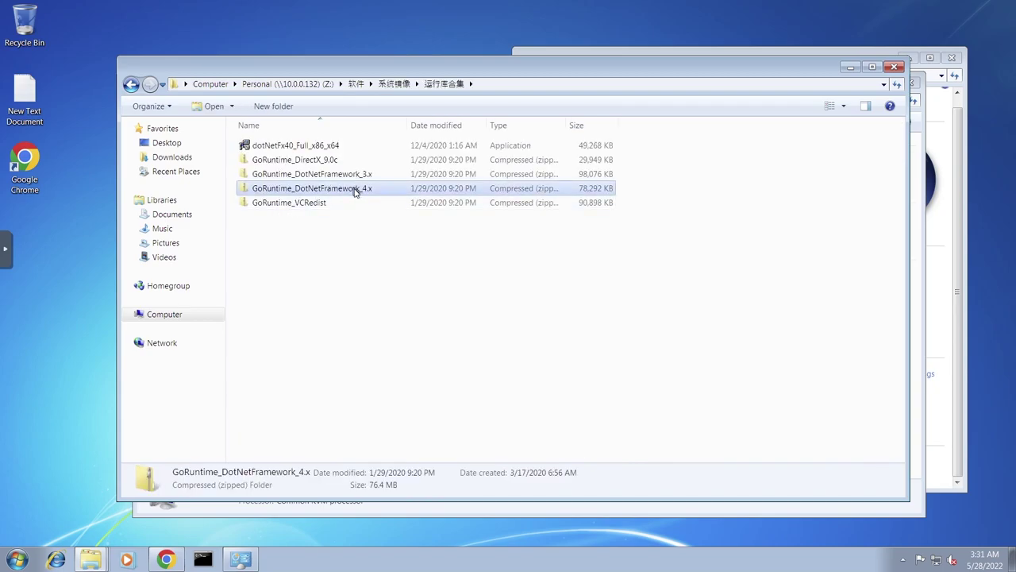
{"action": "left_click_drag", "start_coordinate": [355, 190], "coordinate": [67, 252]}
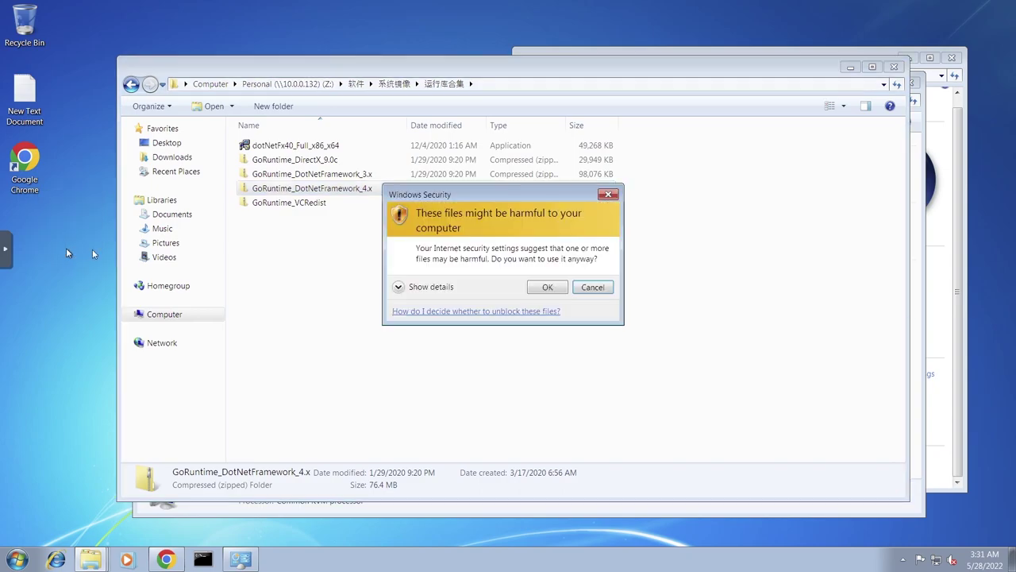
{"action": "left_click", "coordinate": [532, 289]}
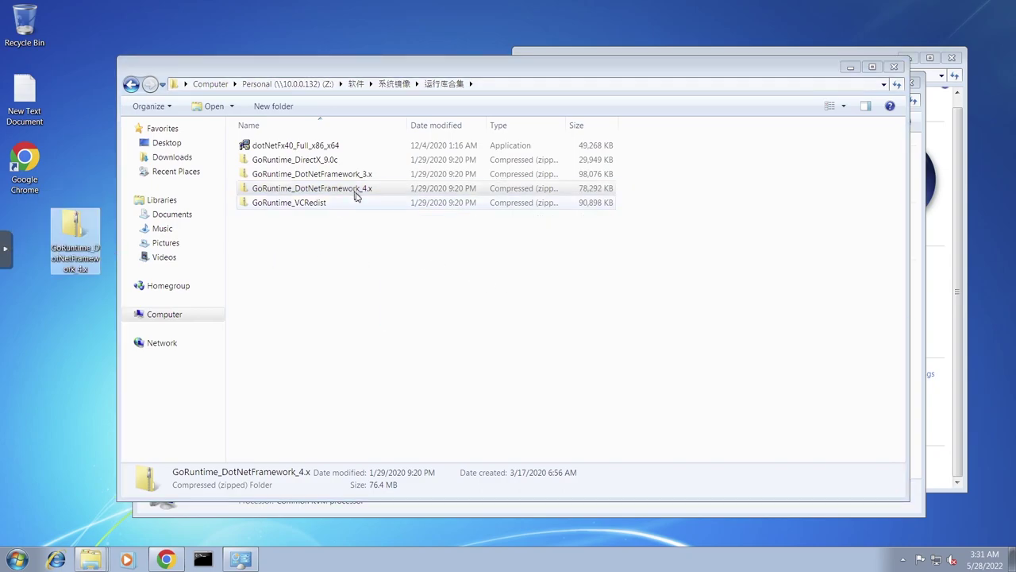
{"action": "right_click", "coordinate": [46, 230]}
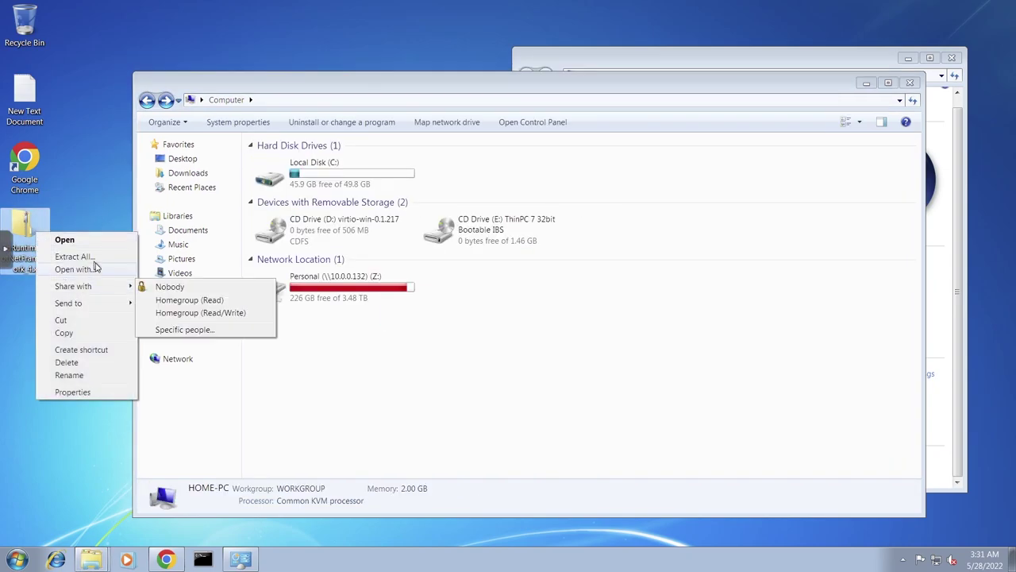
- Extract the zip to a desktop folder, permanently delete the zip, and run GoRuntime_DotNetFramework_4.x.exe
{"action": "left_click", "coordinate": [68, 254]}
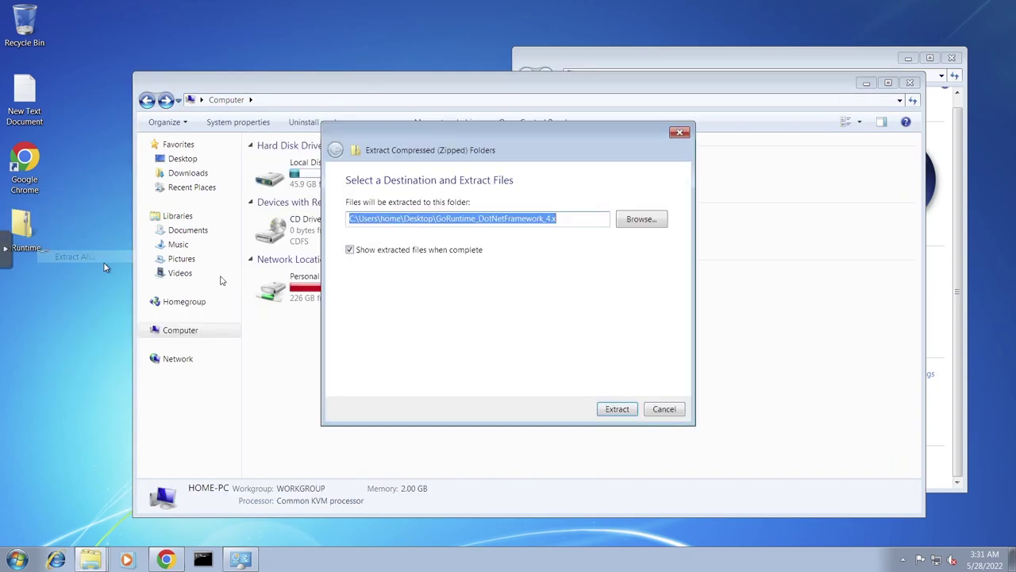
{"action": "left_click", "coordinate": [629, 412]}
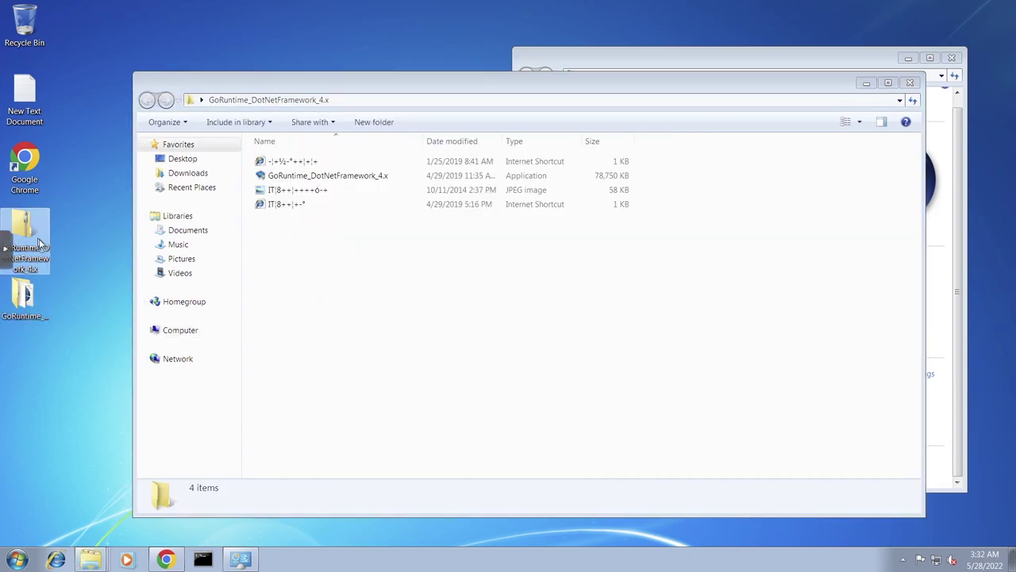
{"action": "key", "text": "shift+Delete"}
{"action": "key", "text": "Return"}
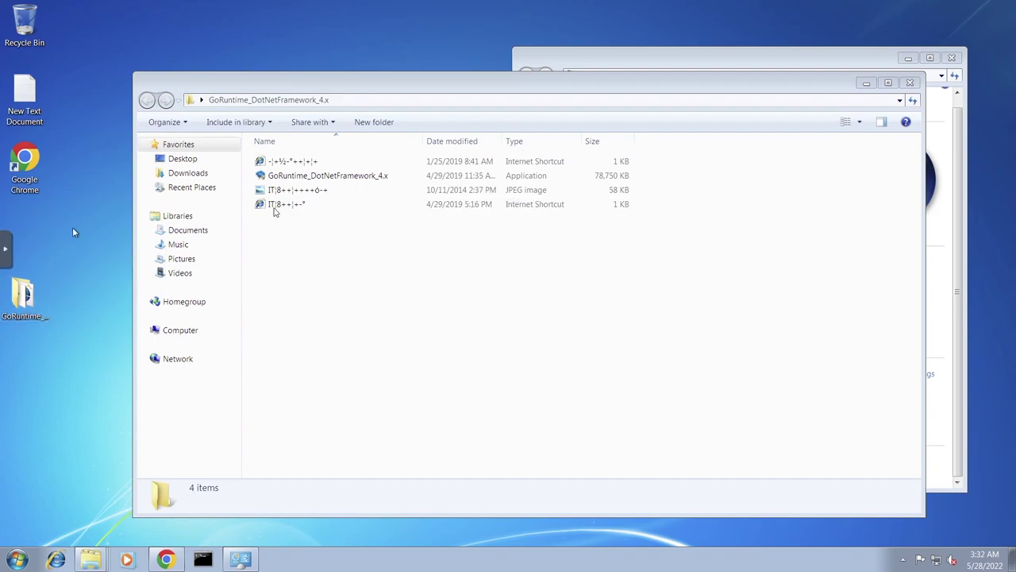
{"action": "double_click", "coordinate": [363, 177]}
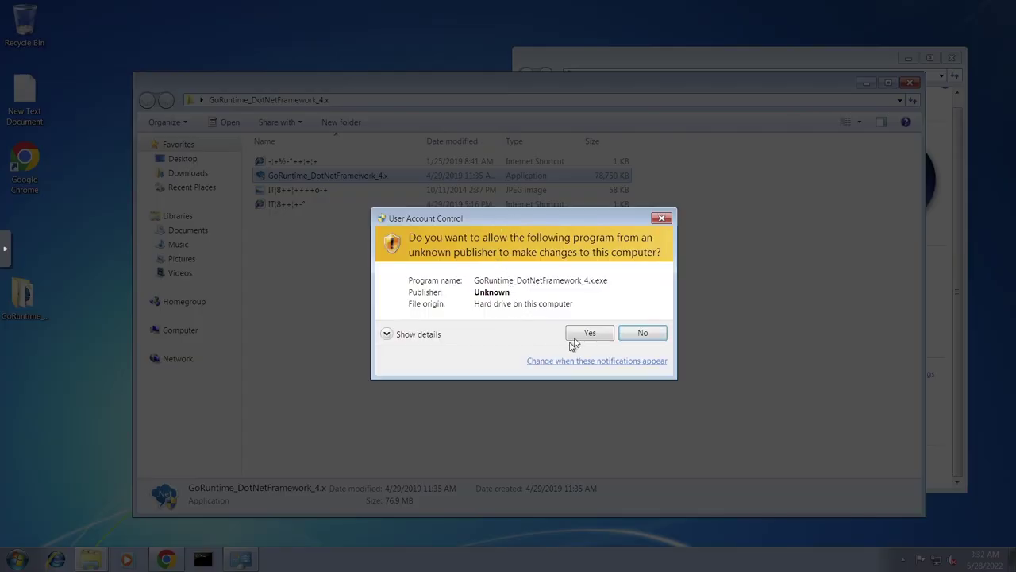
- Approve and run the .NET Framework 4.8 installer, then dismiss its installation-complete message
{"action": "left_click", "coordinate": [571, 340]}
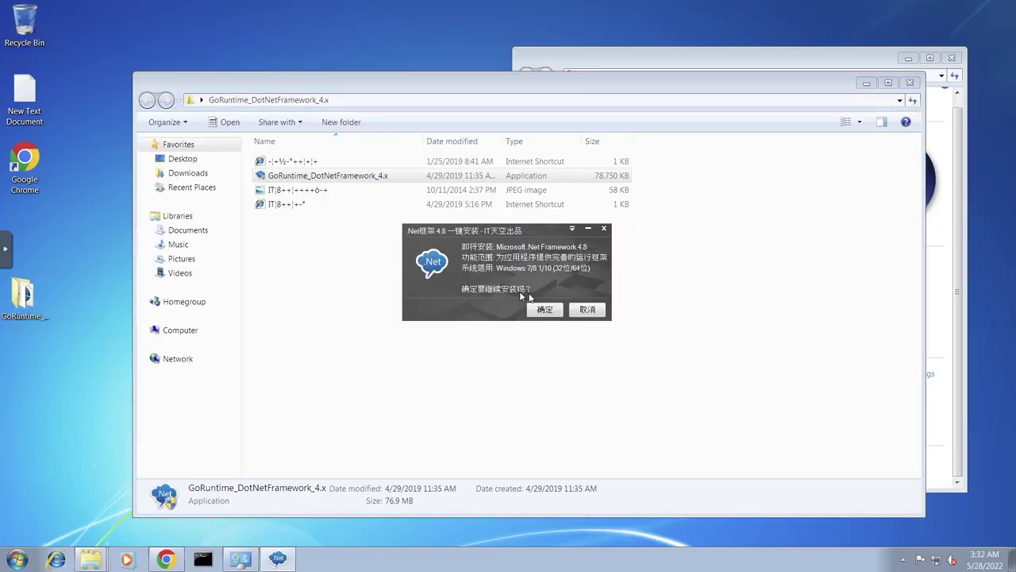
{"action": "left_click", "coordinate": [572, 228]}
{"action": "left_click", "coordinate": [594, 265]}
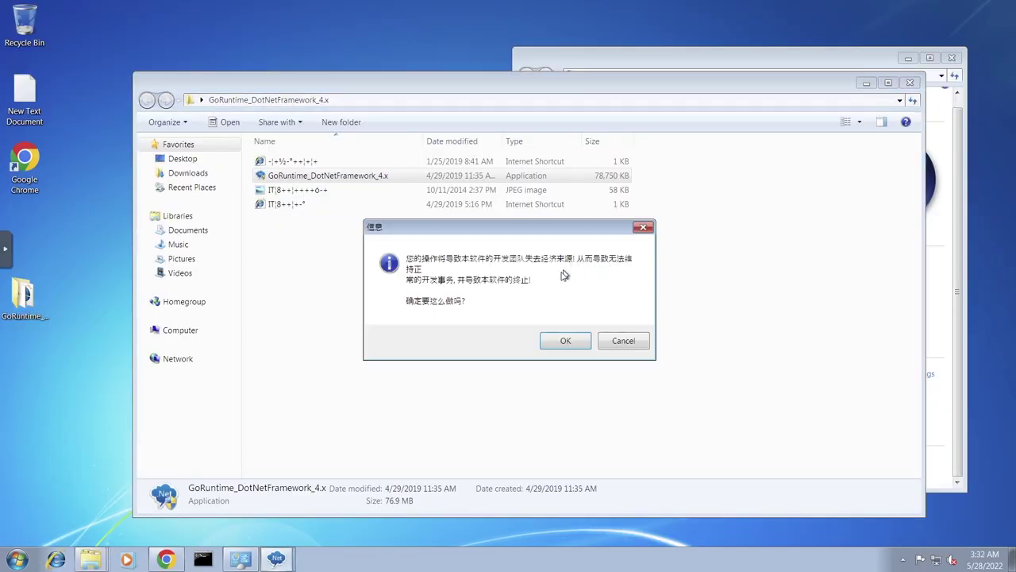
{"action": "left_click", "coordinate": [555, 339]}
{"action": "left_click", "coordinate": [518, 324]}
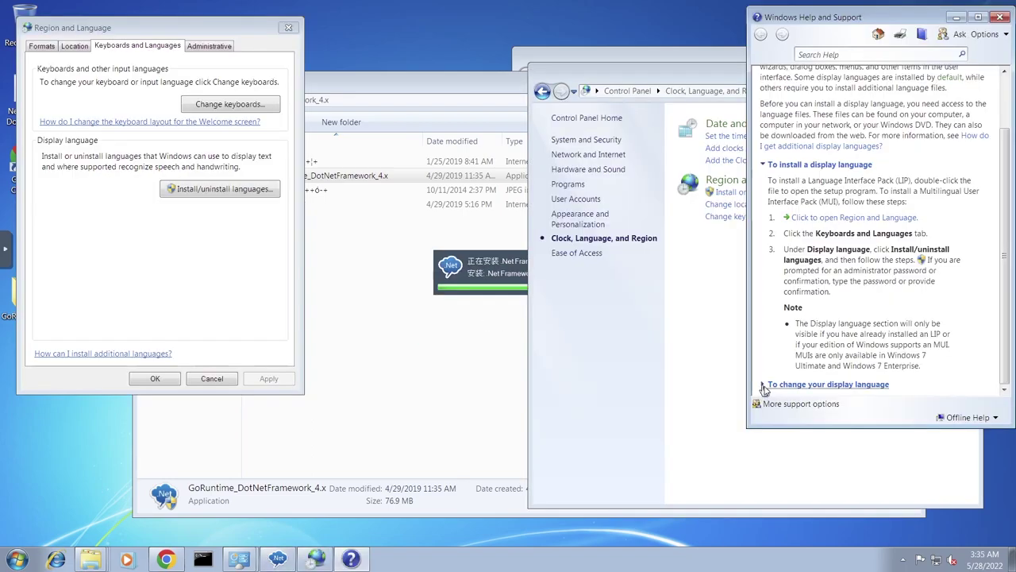
{"action": "left_click", "coordinate": [764, 386]}
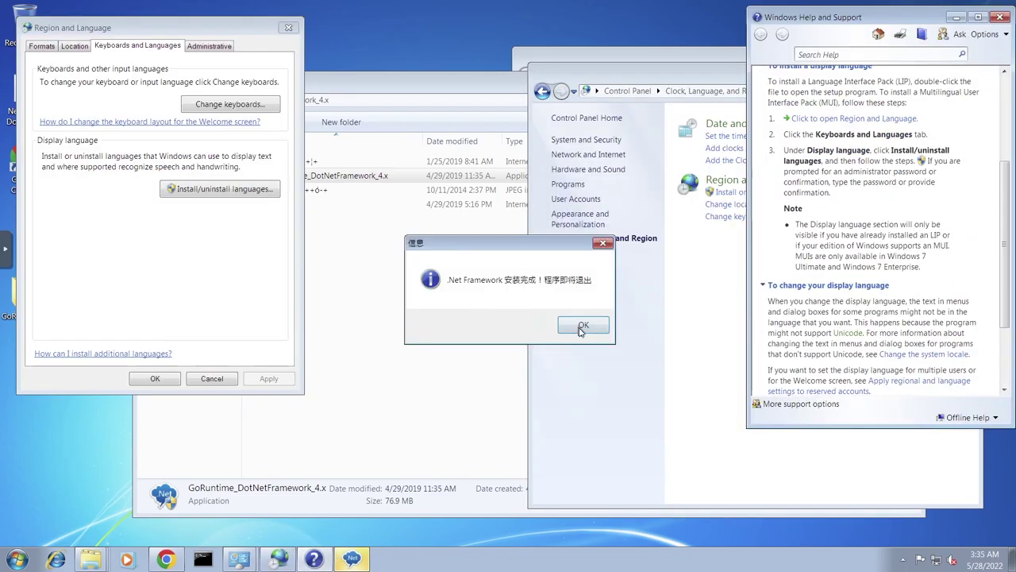
{"action": "left_click", "coordinate": [580, 326]}
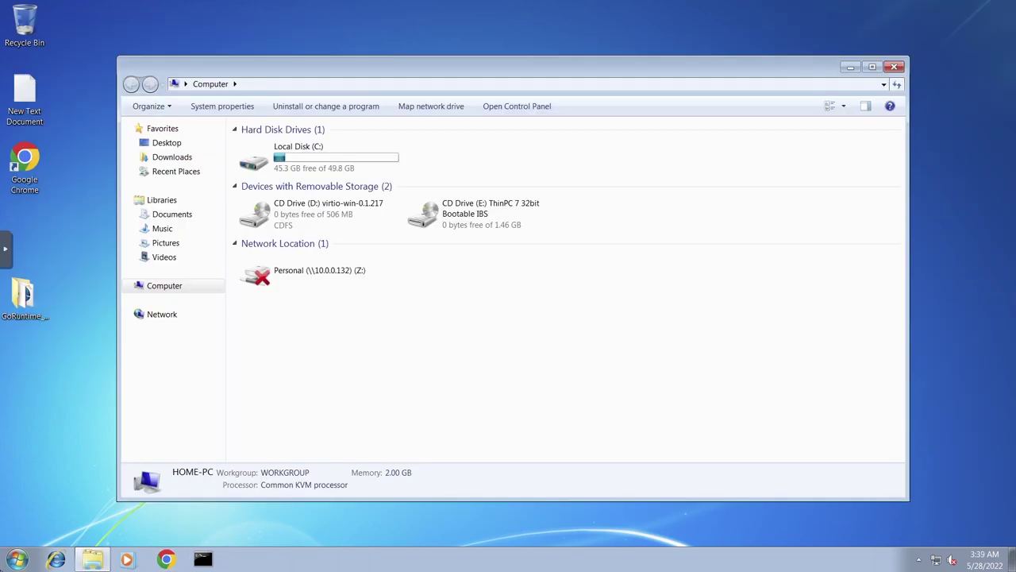
- Check Computer's system properties: Windows Embedded Standard SP1, 32-bit, activated; then close the window
{"action": "left_click", "coordinate": [15, 559]}
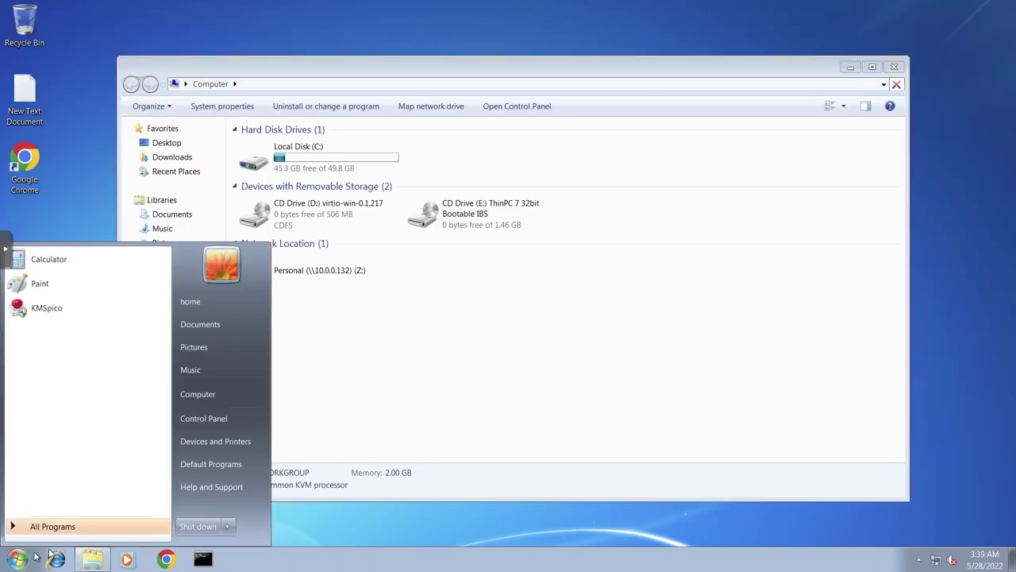
{"action": "right_click", "coordinate": [226, 396]}
{"action": "left_click", "coordinate": [262, 495]}
{"action": "scroll", "coordinate": [749, 379], "scroll_direction": "down", "scroll_amount": 1}
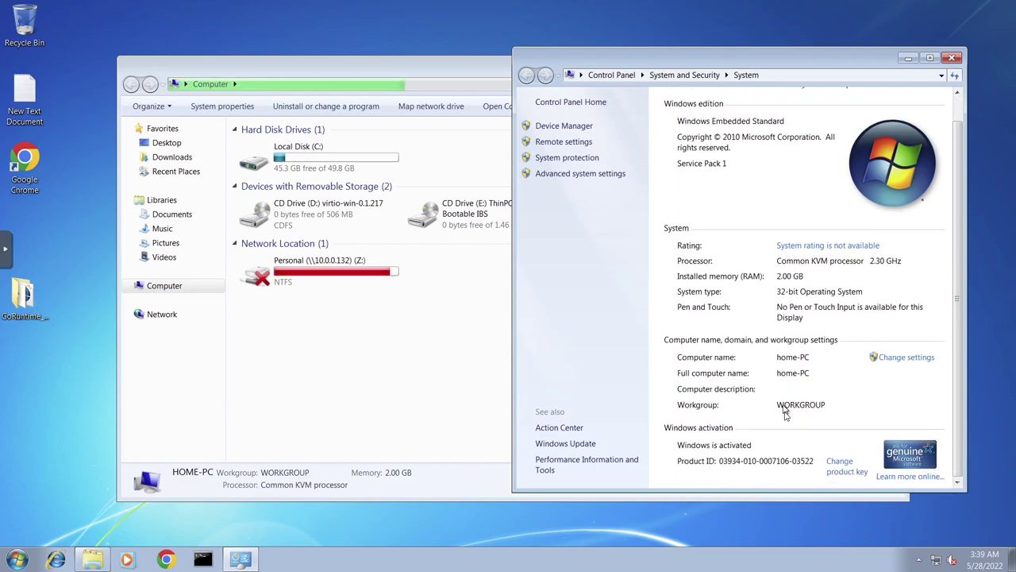
{"action": "mouse_move", "coordinate": [702, 60]}
{"action": "left_mouse_down"}
{"action": "mouse_move", "coordinate": [449, 44]}
{"action": "mouse_move", "coordinate": [521, 44]}
{"action": "mouse_move", "coordinate": [460, 45]}
{"action": "left_mouse_up"}
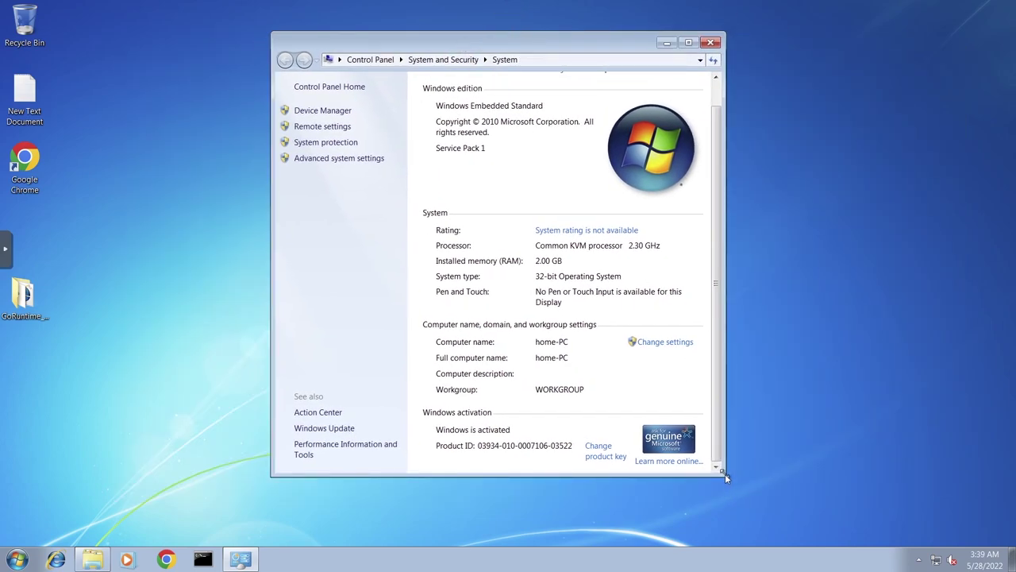
{"action": "left_click_drag", "start_coordinate": [725, 474], "coordinate": [908, 525]}
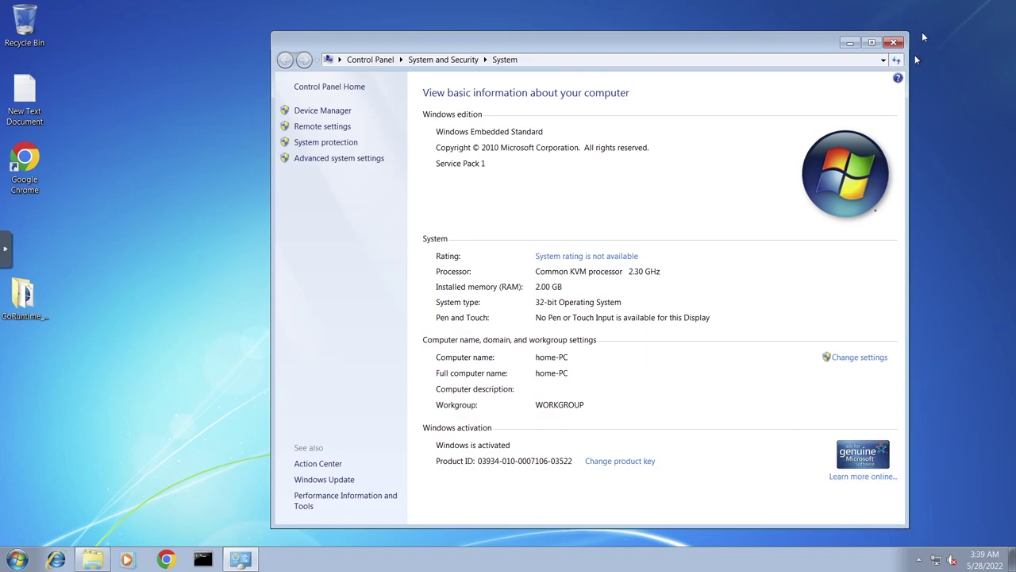
{"action": "left_click", "coordinate": [896, 44]}
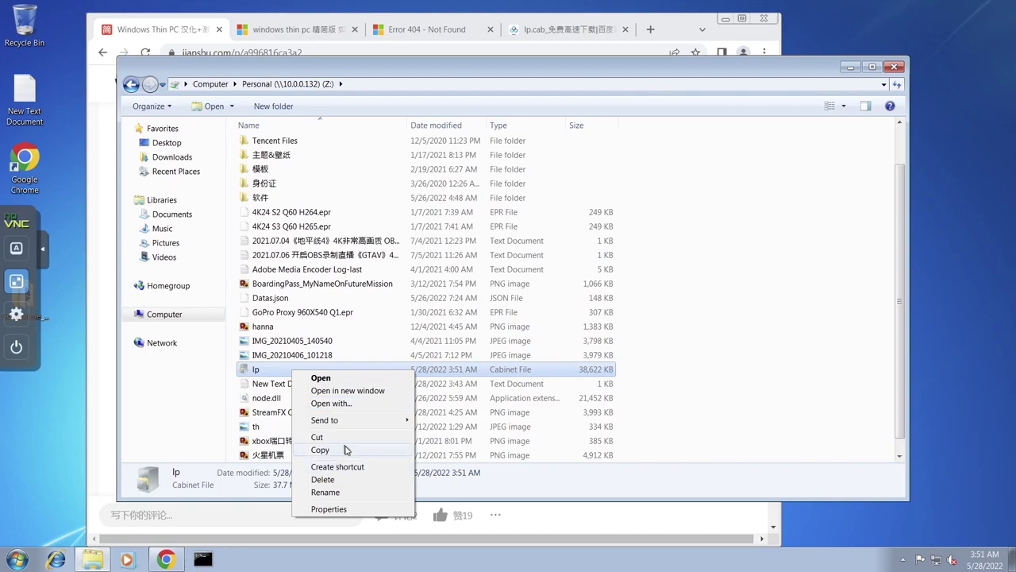
- Copy the lp language pack from the network share into Local Disk (C:)'s root with admin permission
{"action": "left_click", "coordinate": [344, 450]}
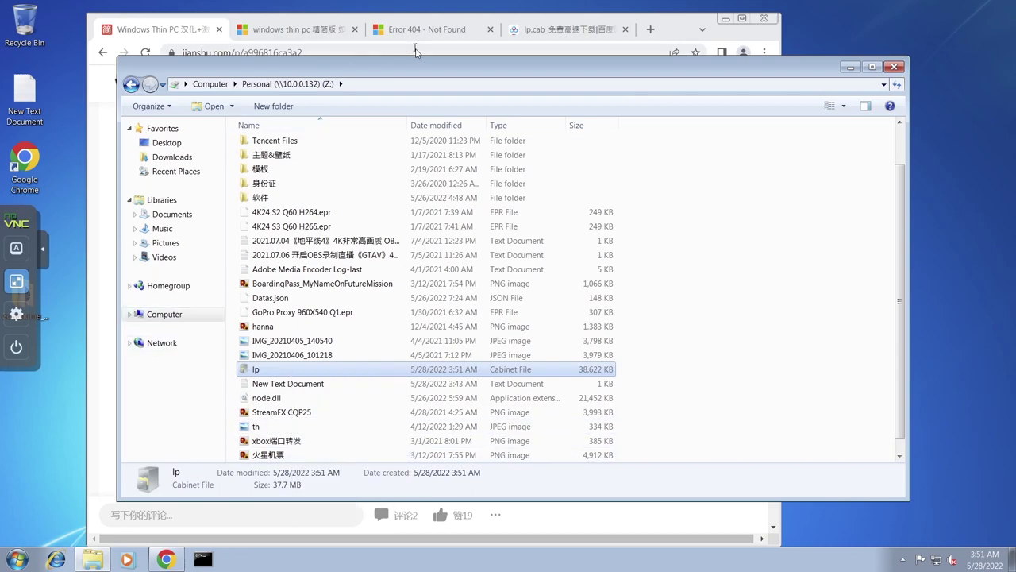
{"action": "left_click_drag", "start_coordinate": [398, 70], "coordinate": [673, 100]}
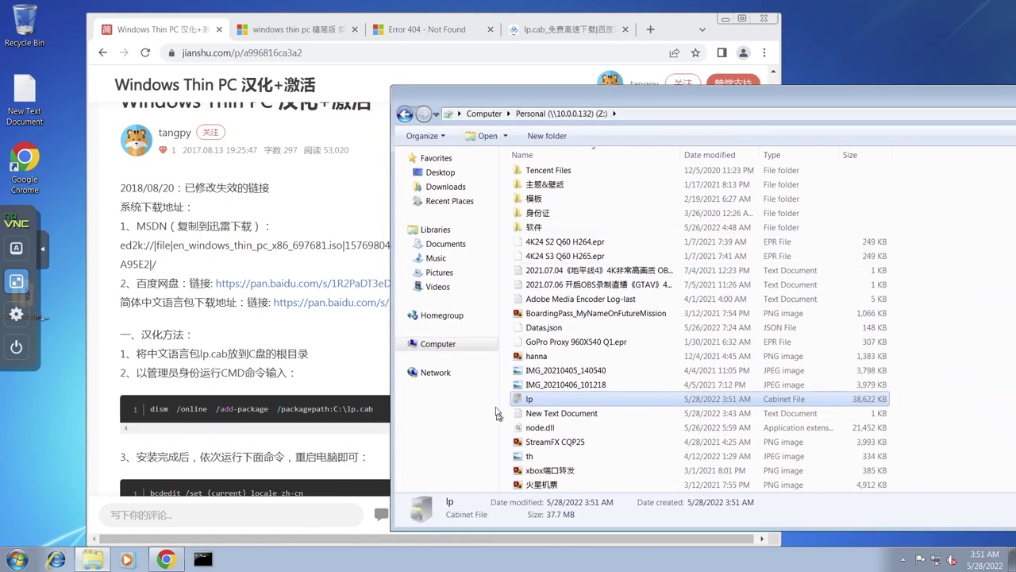
{"action": "left_click", "coordinate": [465, 345]}
{"action": "left_click", "coordinate": [592, 242]}
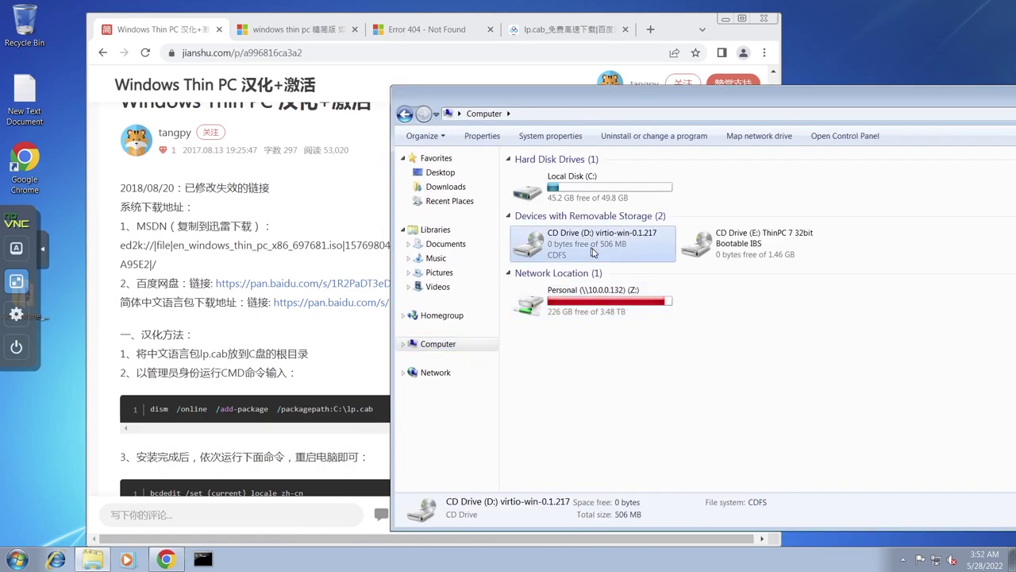
{"action": "double_click", "coordinate": [597, 193]}
{"action": "right_click", "coordinate": [543, 261]}
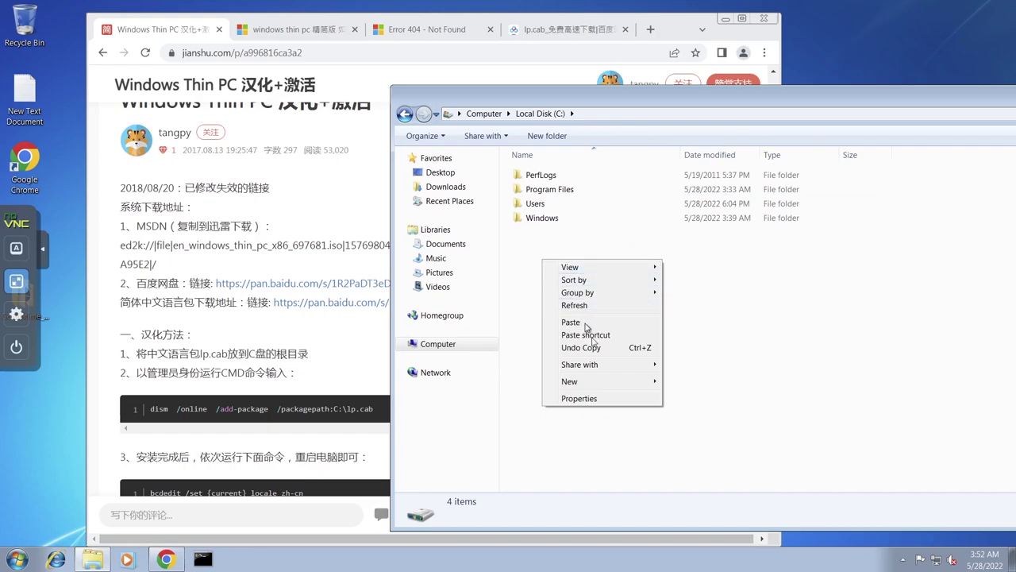
{"action": "left_click", "coordinate": [584, 324]}
{"action": "left_click", "coordinate": [502, 326]}
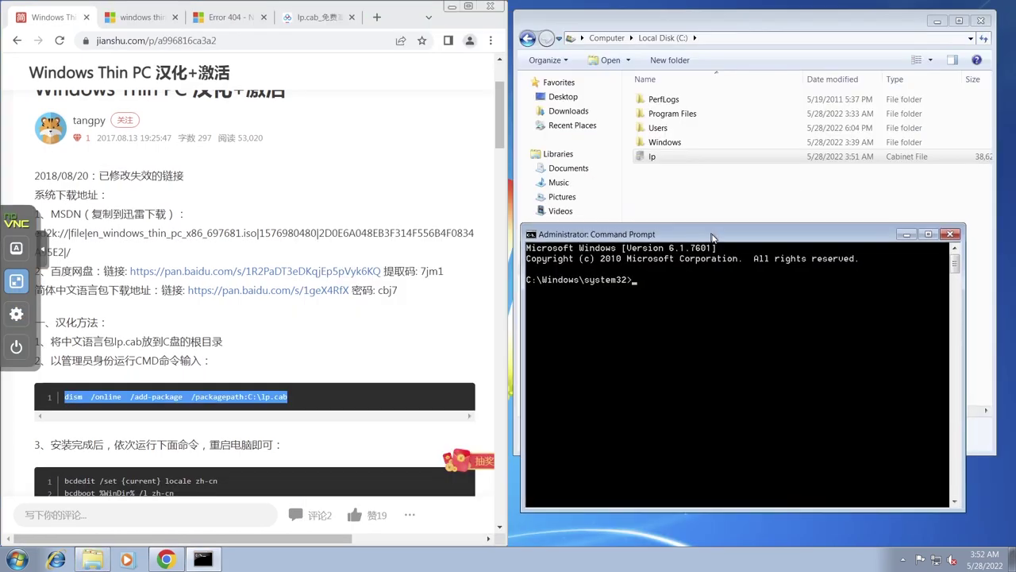
- Run the dism /online /add-package command to add the zh-CN pack from C:\lp.cab
{"action": "left_click", "coordinate": [712, 240]}
{"action": "right_click", "coordinate": [670, 296]}
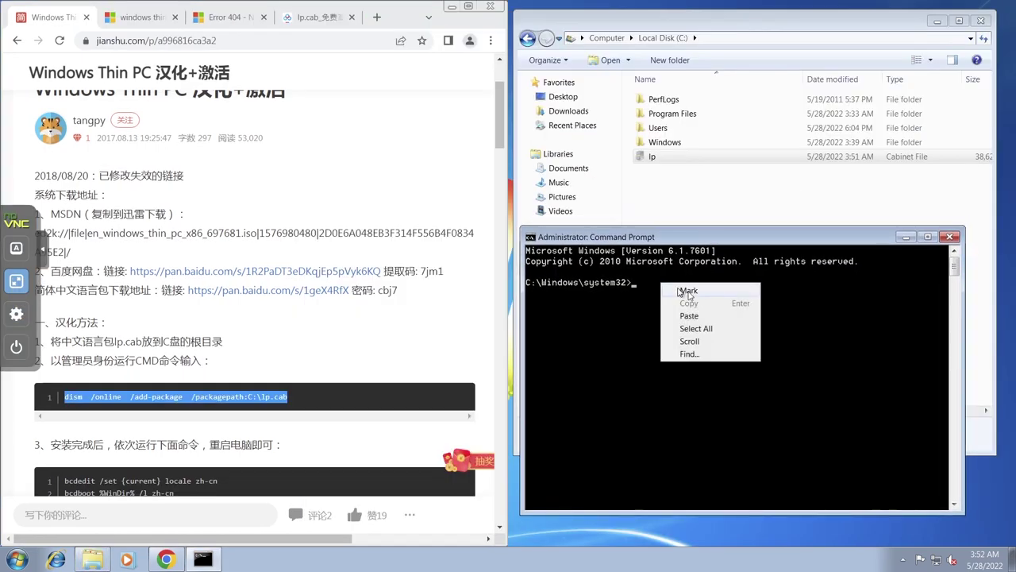
{"action": "left_click", "coordinate": [688, 318]}
{"action": "key", "text": "Return"}
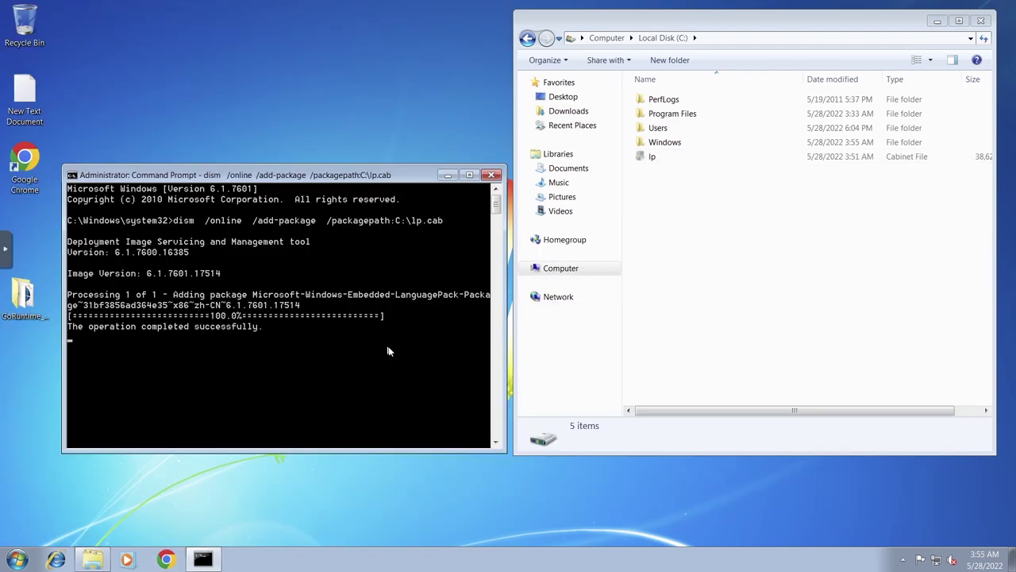
{"action": "key", "text": "Return"}
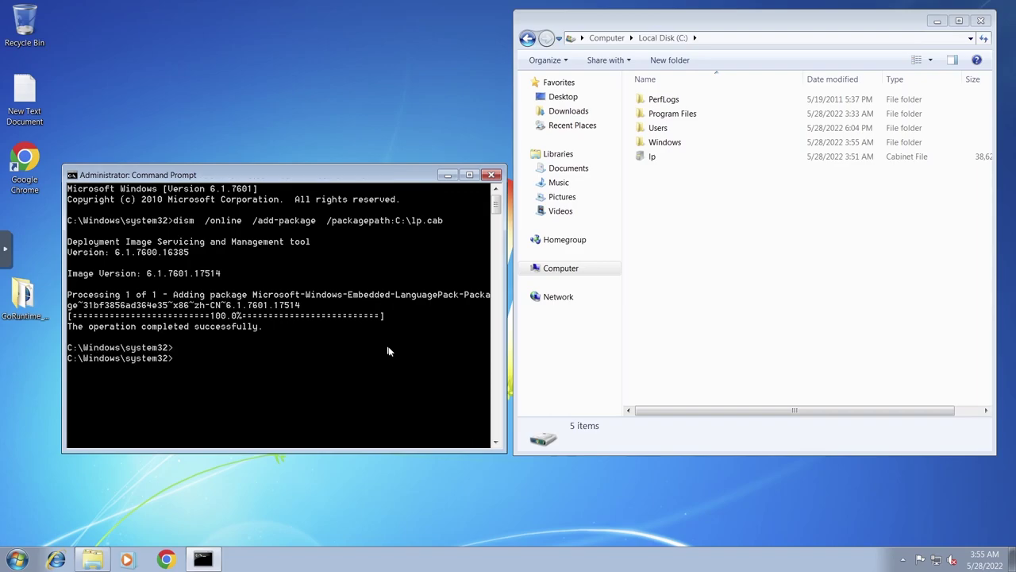
- Restart Windows Thin PC to apply the language pack
{"action": "left_click", "coordinate": [17, 559]}
{"action": "mouse_move", "coordinate": [232, 528]}
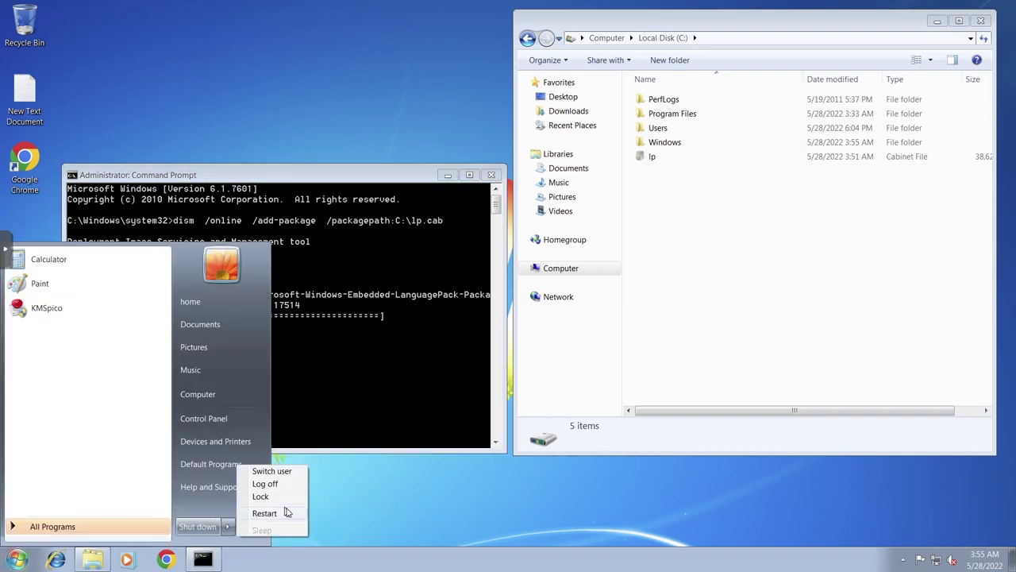
{"action": "left_click", "coordinate": [264, 513]}
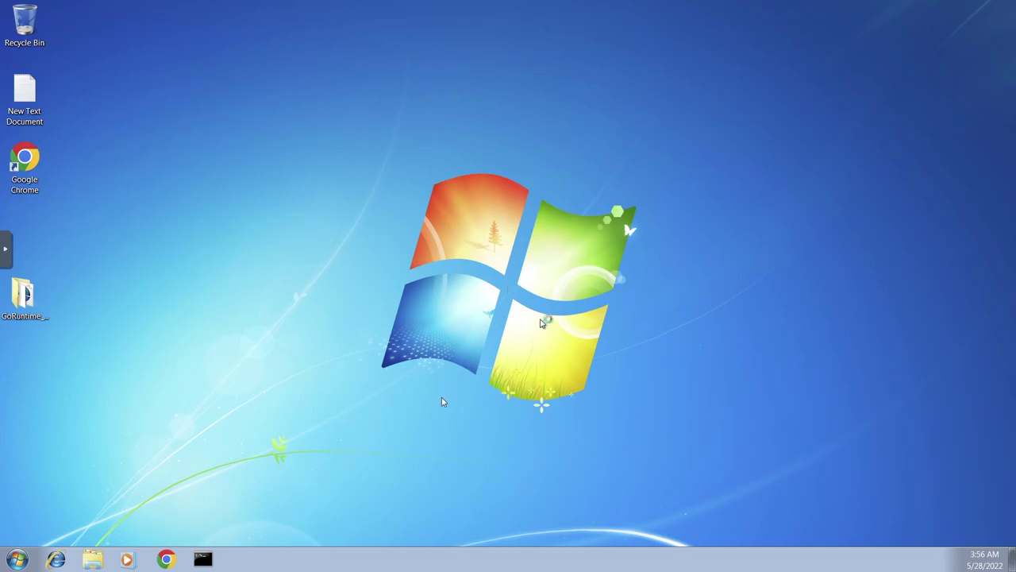
- Launch an administrator Command Prompt and open the New Text Document notes
{"action": "right_click", "coordinate": [201, 561]}
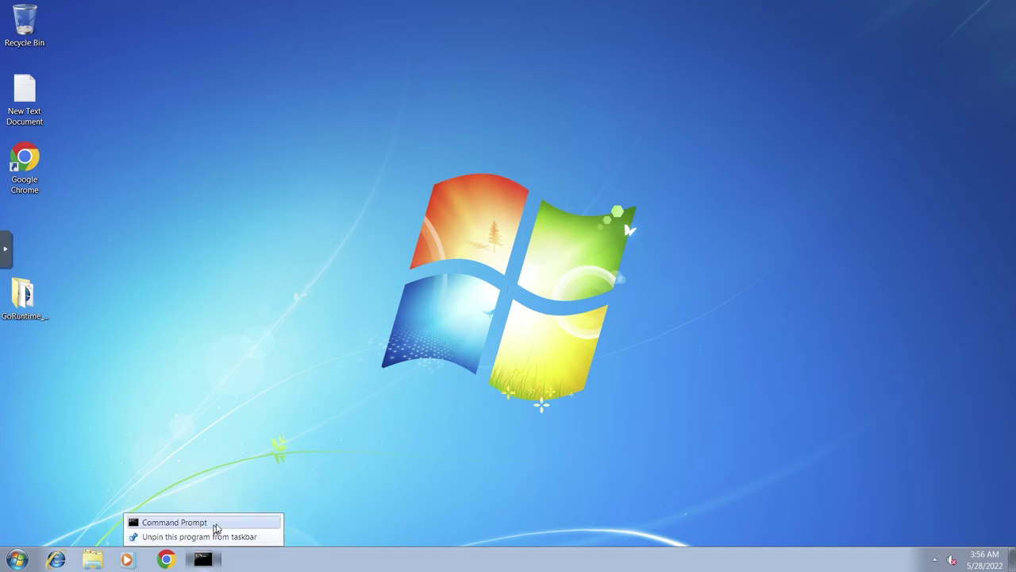
{"action": "right_click", "coordinate": [215, 522]}
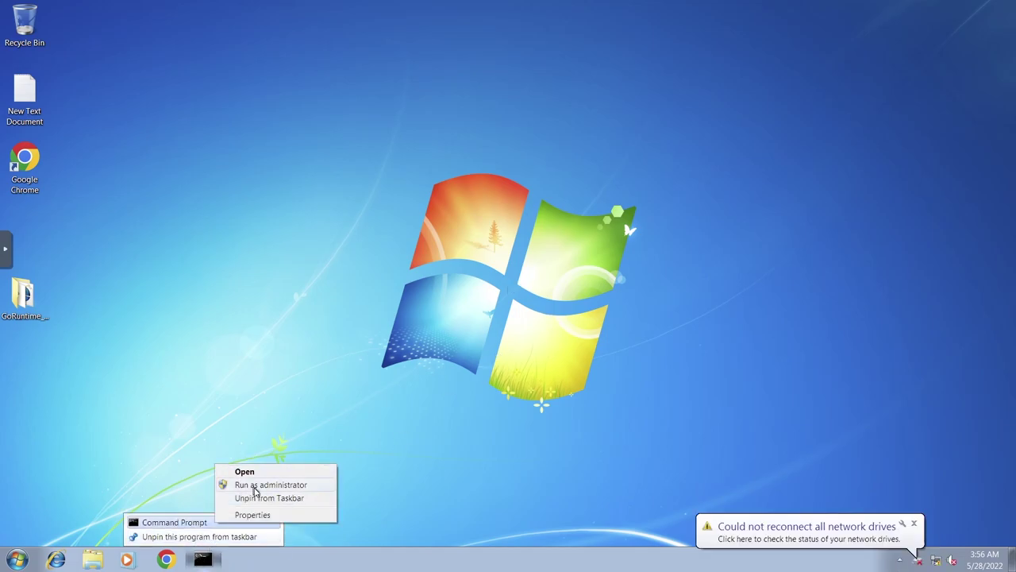
{"action": "left_click", "coordinate": [254, 486]}
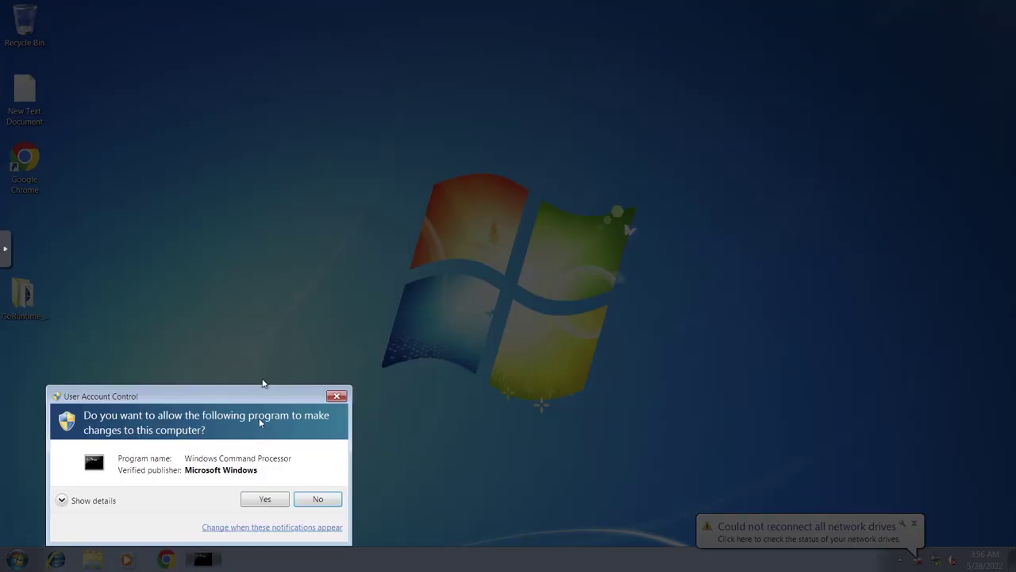
{"action": "left_click", "coordinate": [264, 499]}
{"action": "left_click_drag", "start_coordinate": [361, 76], "coordinate": [818, 88]}
{"action": "double_click", "coordinate": [24, 95]}
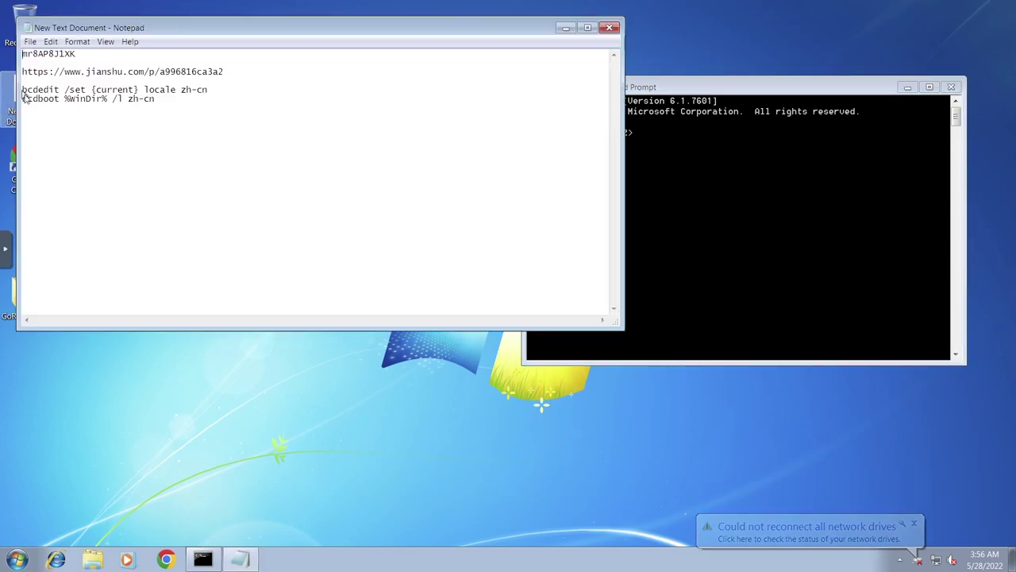
- Copy the bcdedit command from the notes and run it to set the boot locale to zh-cn
{"action": "left_click_drag", "start_coordinate": [226, 89], "coordinate": [25, 89]}
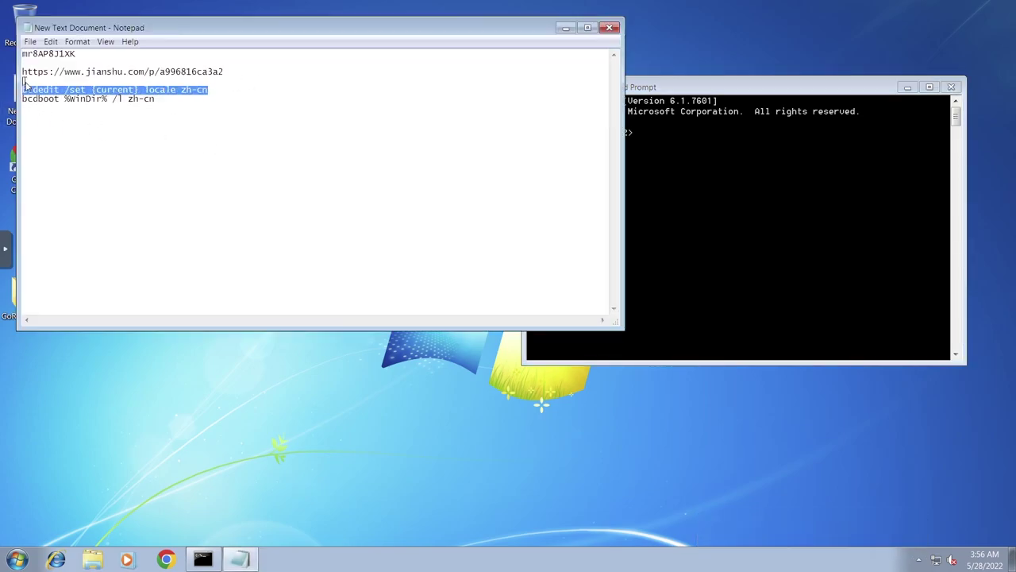
{"action": "right_click", "coordinate": [51, 89]}
{"action": "left_click", "coordinate": [86, 127]}
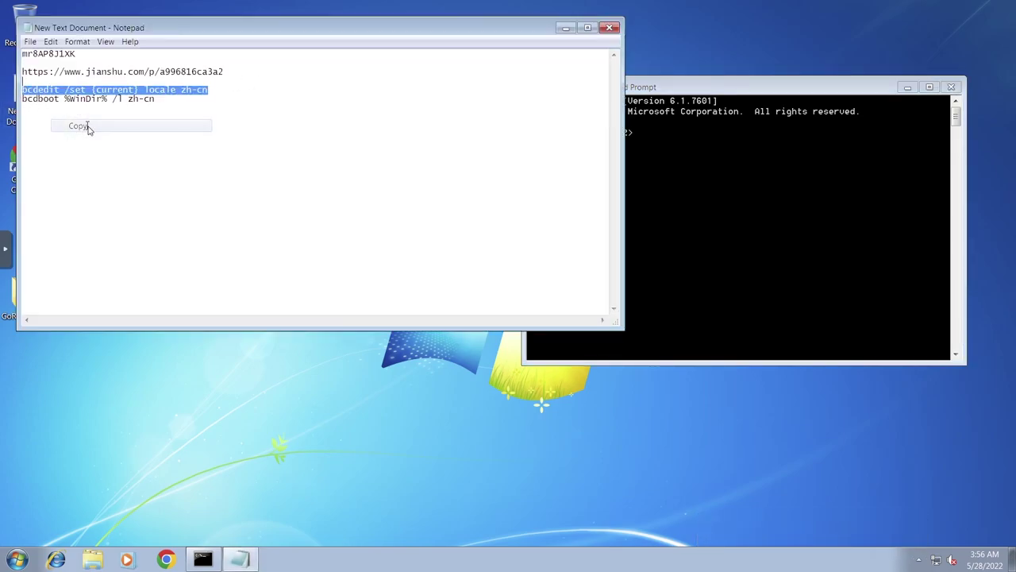
{"action": "left_click", "coordinate": [817, 198]}
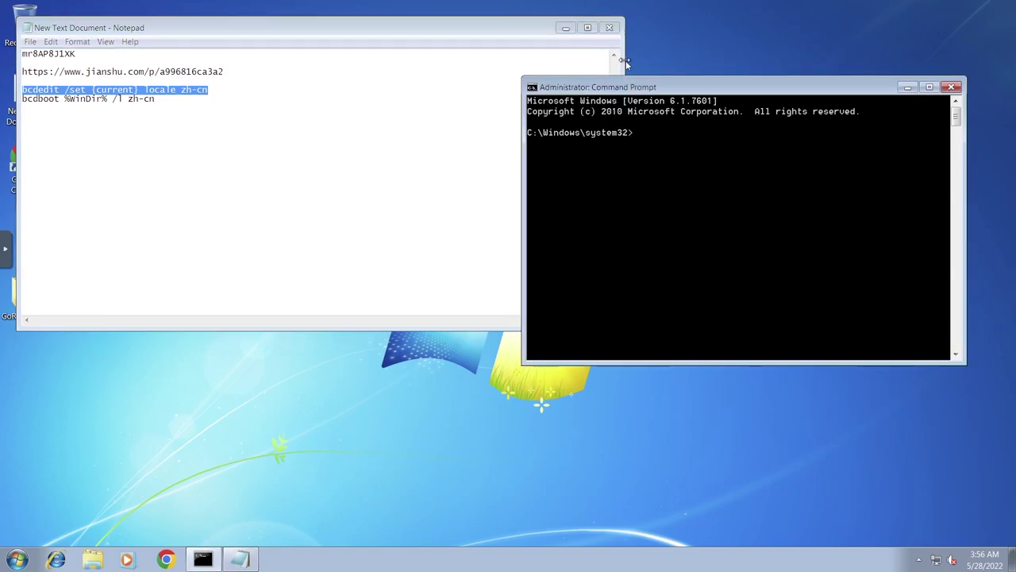
{"action": "left_click_drag", "start_coordinate": [625, 62], "coordinate": [478, 82]}
{"action": "right_click", "coordinate": [672, 132]}
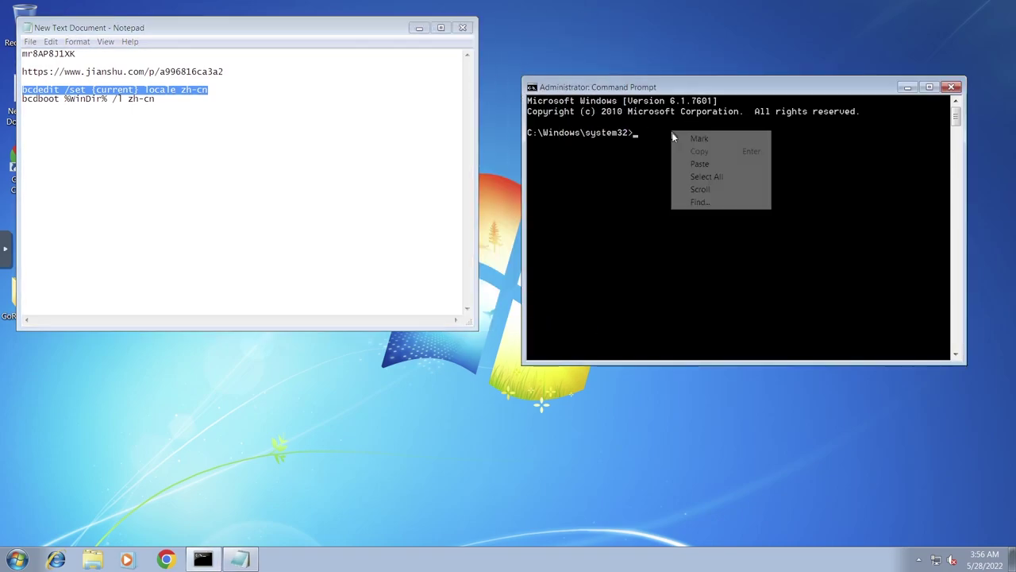
{"action": "left_click", "coordinate": [733, 164]}
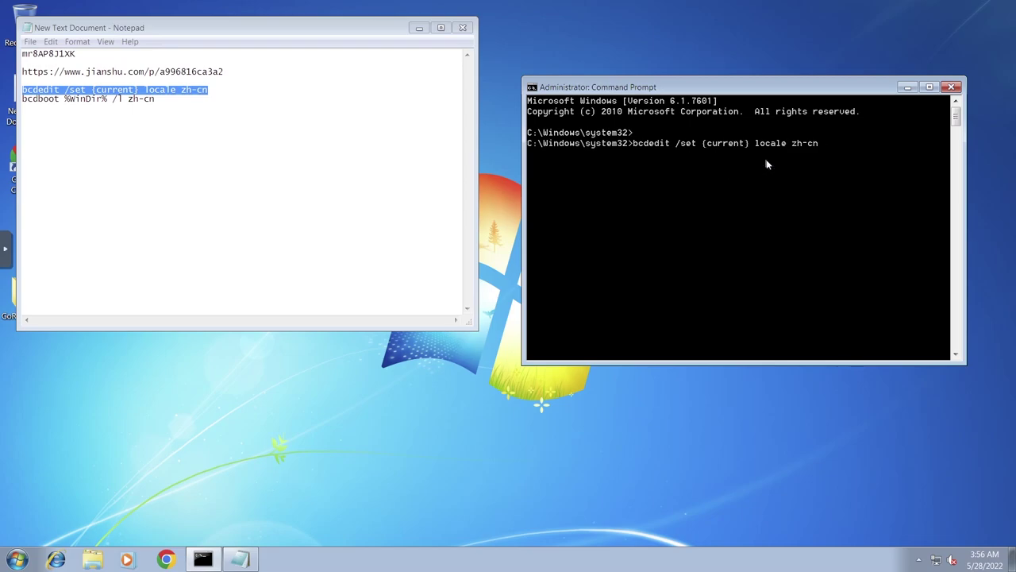
{"action": "key", "text": "Return"}
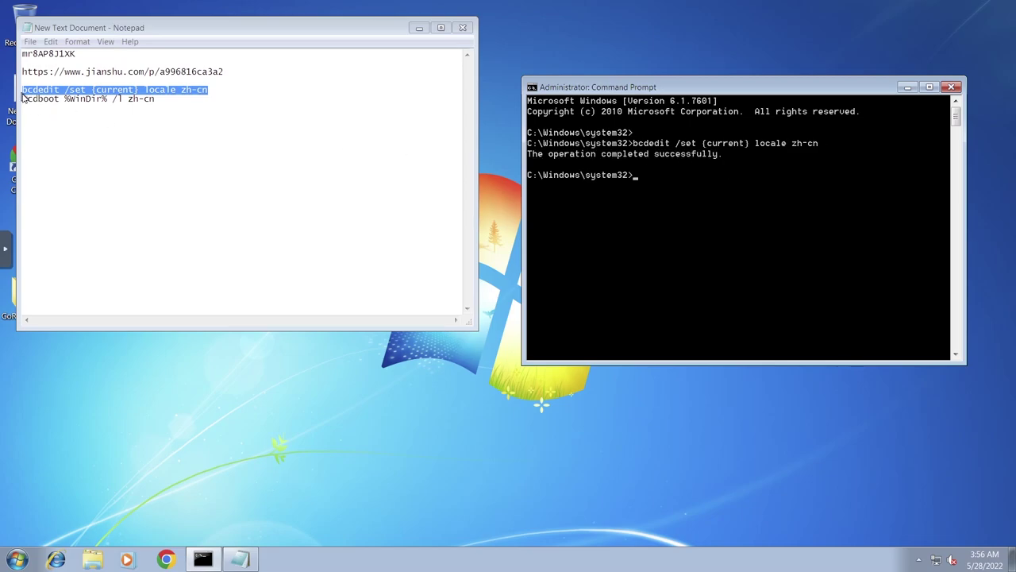
- Copy and run the bcdboot command to recreate zh-cn boot files, then close the prompt
{"action": "left_click_drag", "start_coordinate": [23, 99], "coordinate": [172, 107]}
{"action": "right_click", "coordinate": [134, 101]}
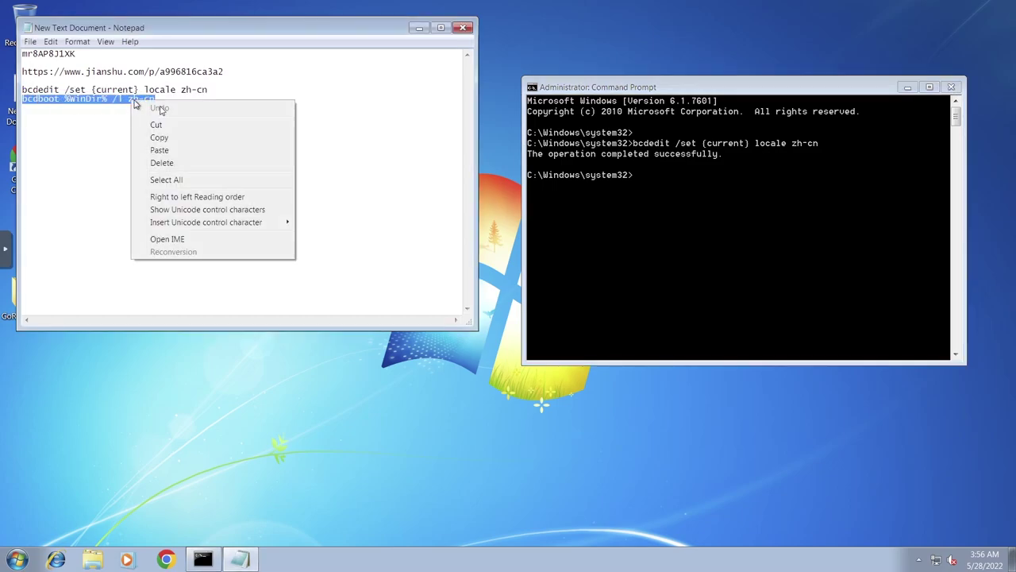
{"action": "left_click", "coordinate": [176, 138]}
{"action": "left_click", "coordinate": [648, 176]}
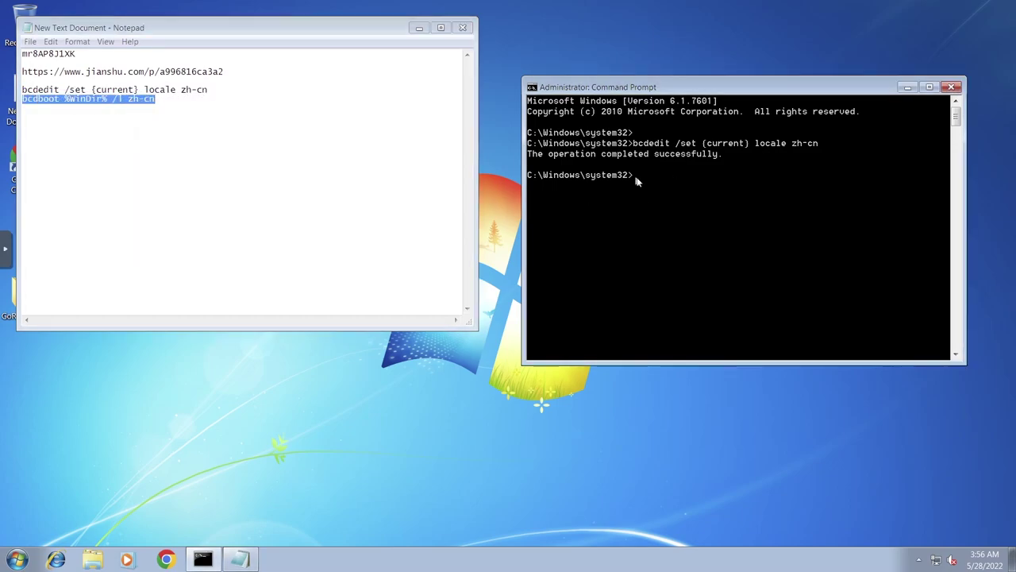
{"action": "right_click", "coordinate": [637, 180]}
{"action": "left_click", "coordinate": [687, 210]}
{"action": "key", "text": "Return"}
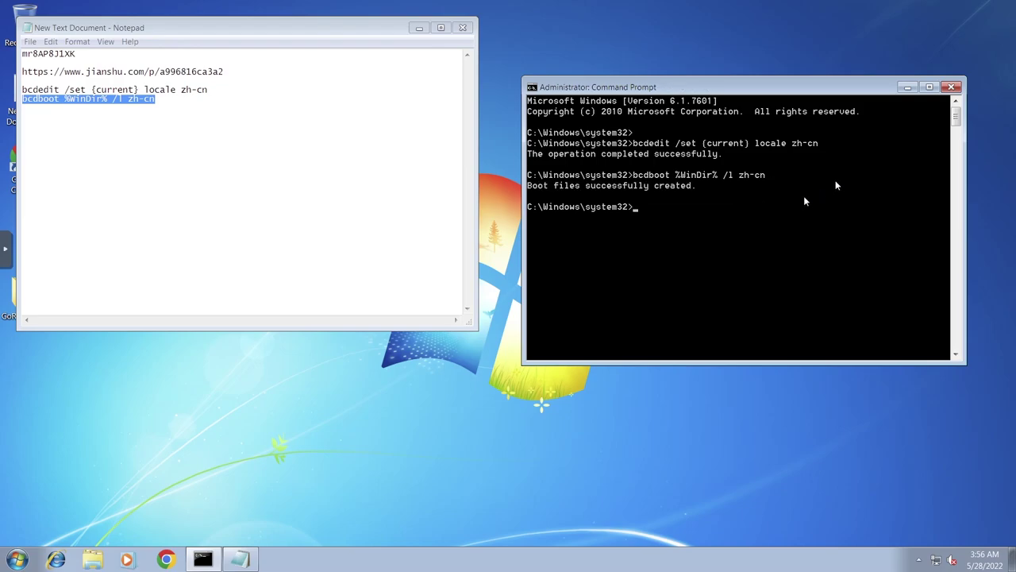
{"action": "left_click", "coordinate": [952, 87]}
- Close the notes window and restart Windows Thin PC
{"action": "left_click", "coordinate": [465, 28]}
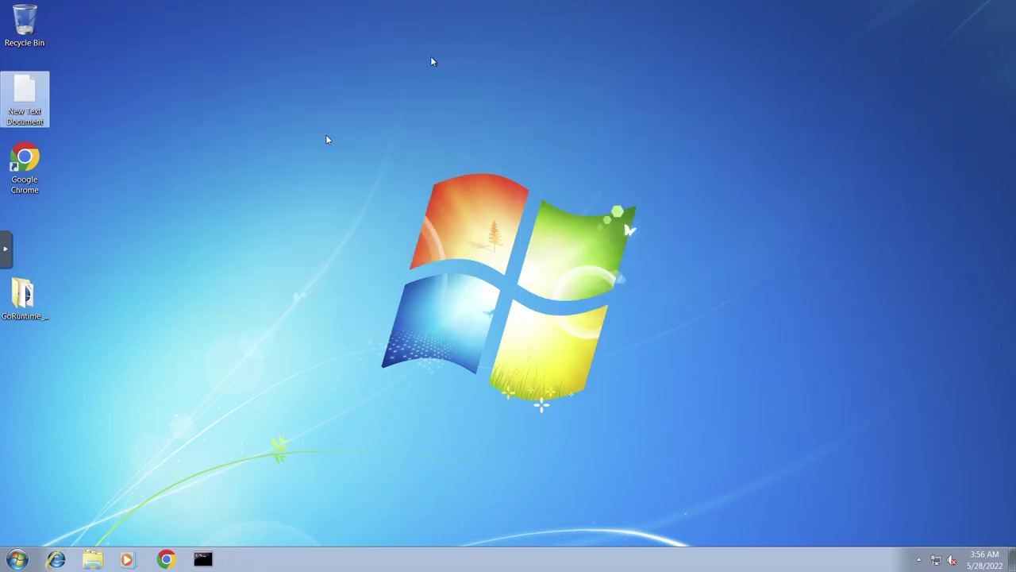
{"action": "left_click", "coordinate": [18, 559]}
{"action": "left_click", "coordinate": [228, 527]}
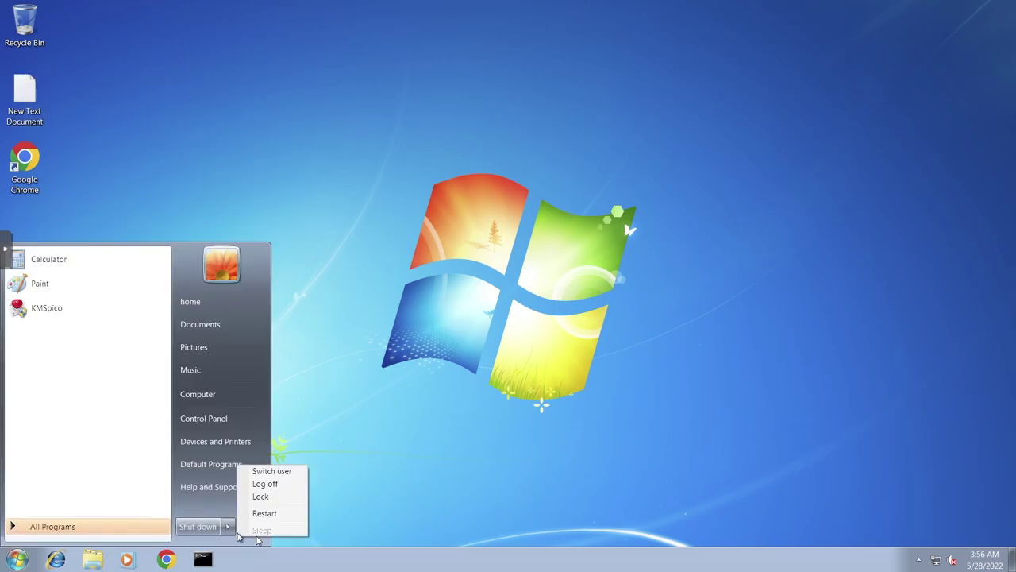
{"action": "left_click", "coordinate": [279, 514]}
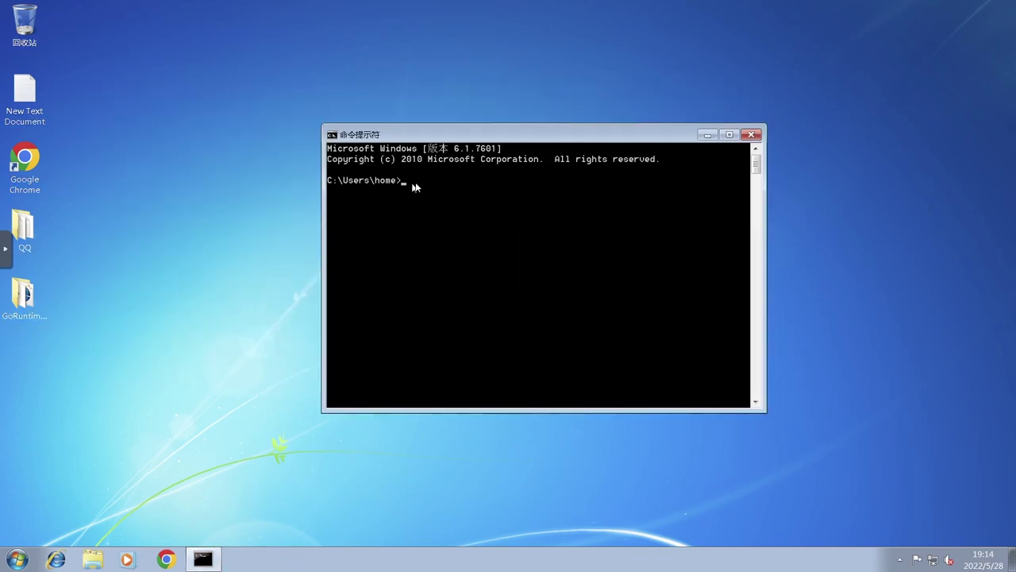
- Run winver to confirm version 6.1, build 7601, Service Pack 1 in Chinese, then switch to QQ
{"action": "right_click", "coordinate": [416, 185]}
{"action": "left_click", "coordinate": [452, 216]}
{"action": "key", "text": "Return"}
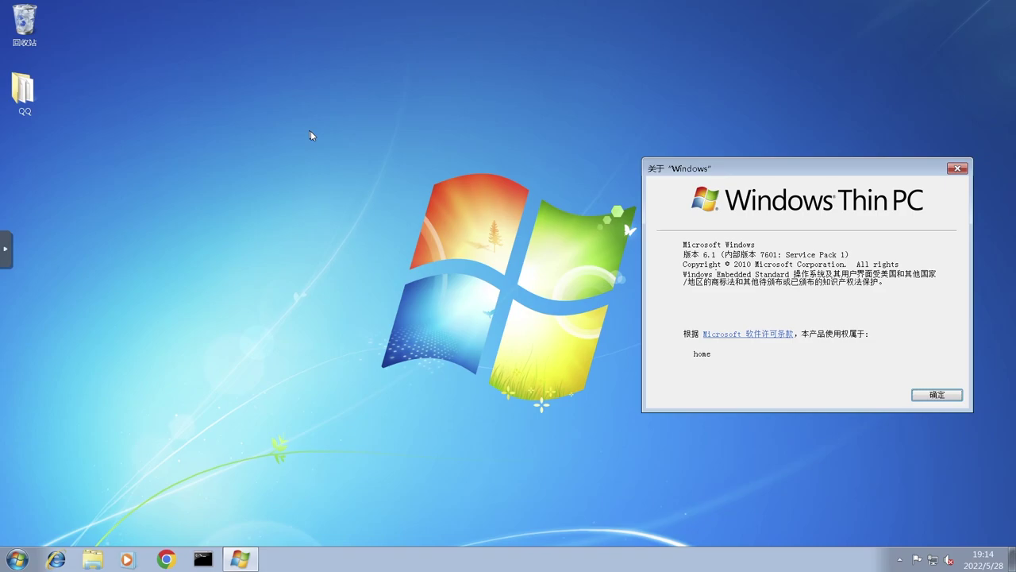
{"action": "key", "text": "alt+Tab"}
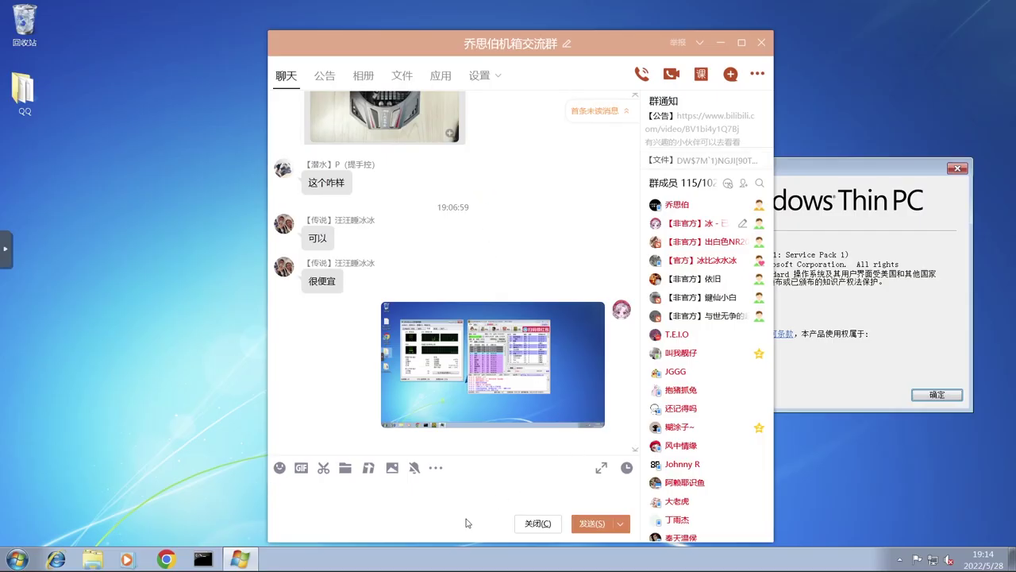
- Send the question '你们还记得windows thin pc么' to the group chat
{"action": "type", "text": "你们还记得windows t"}
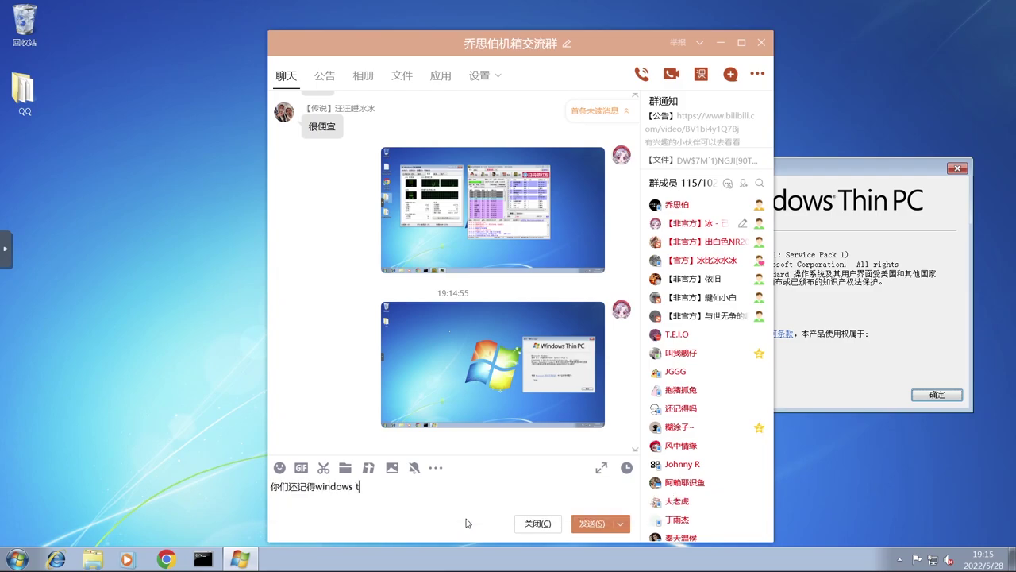
{"action": "type", "text": "hin pcme"}
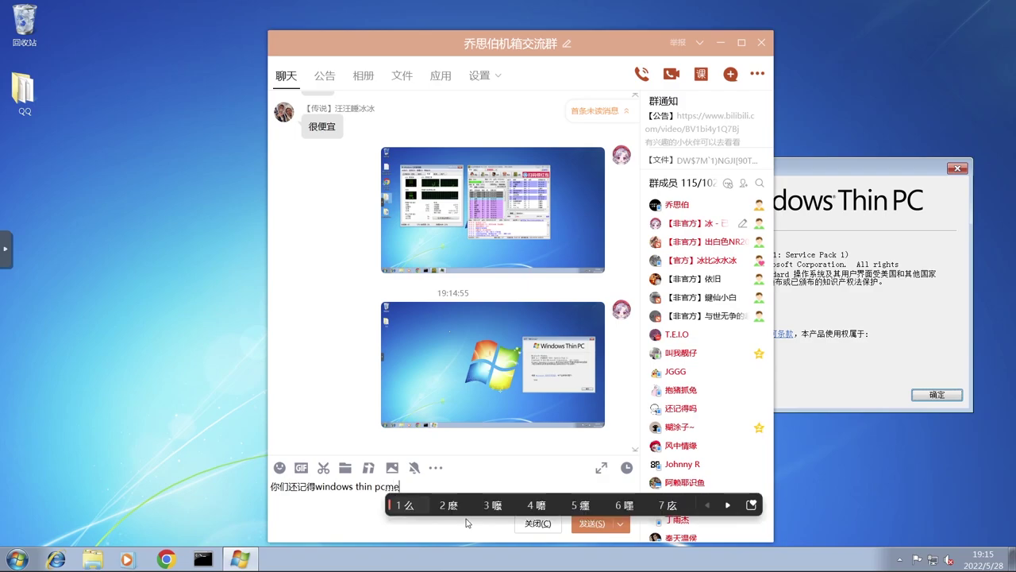
{"action": "key", "text": "space"}
{"action": "key", "text": "Return"}
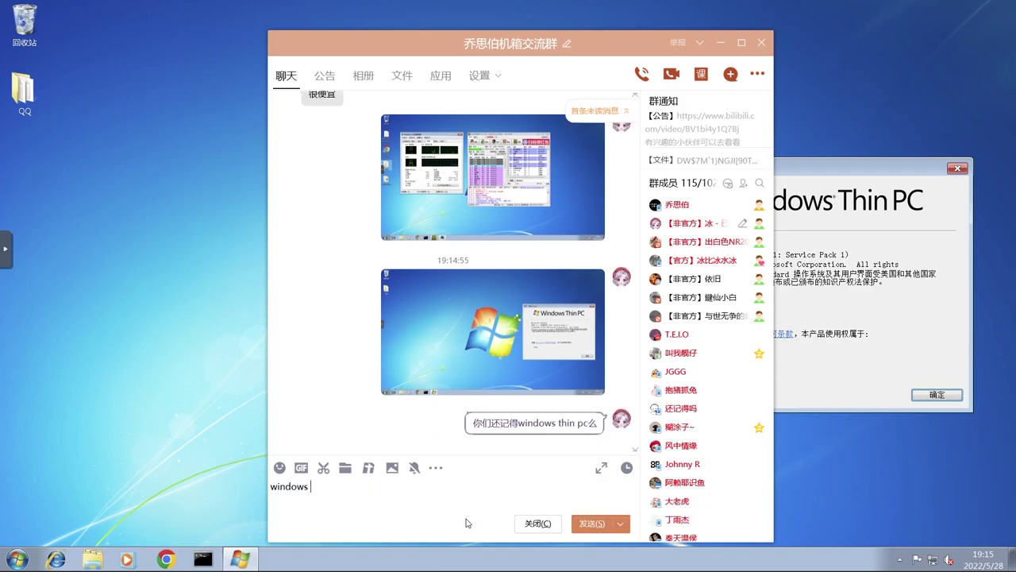
- Draft the follow-up message 'windows 7之后微软出的超精简版' in the chat input box
{"action": "type", "text": "windows 7zhih"}
{"action": "key", "text": "space"}
{"action": "type", "text": "weiruan"}
{"action": "key", "text": "space"}
{"action": "type", "text": "chude"}
{"action": "key", "text": "space"}
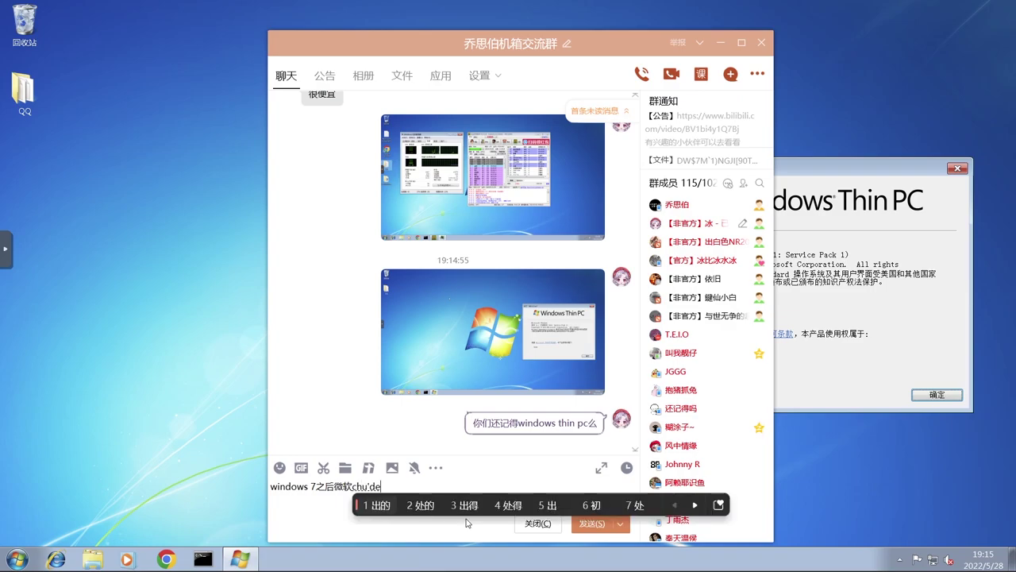
{"action": "type", "text": "chaojingjianb"}
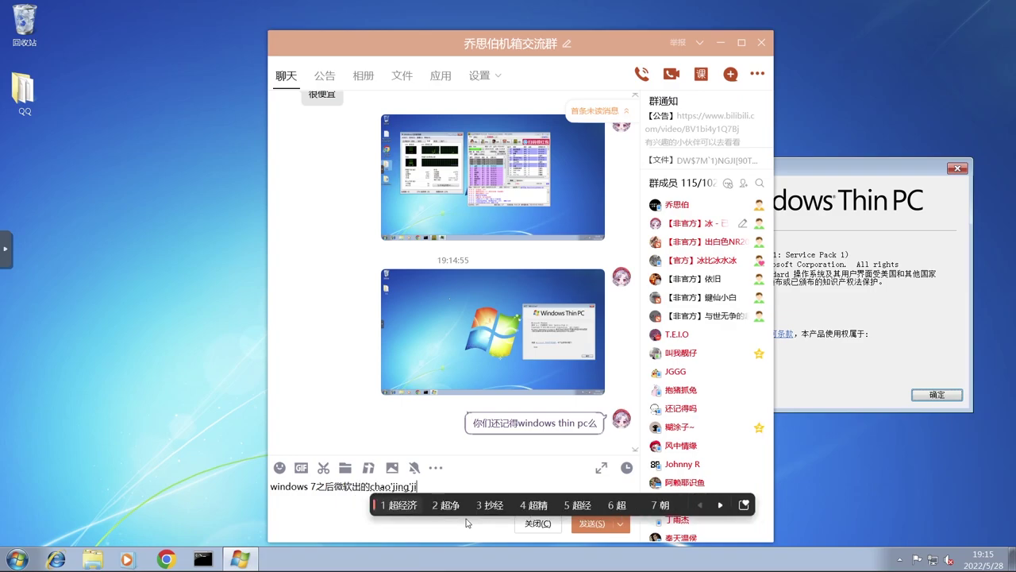
{"action": "type", "text": "an"}
{"action": "key", "text": "space"}
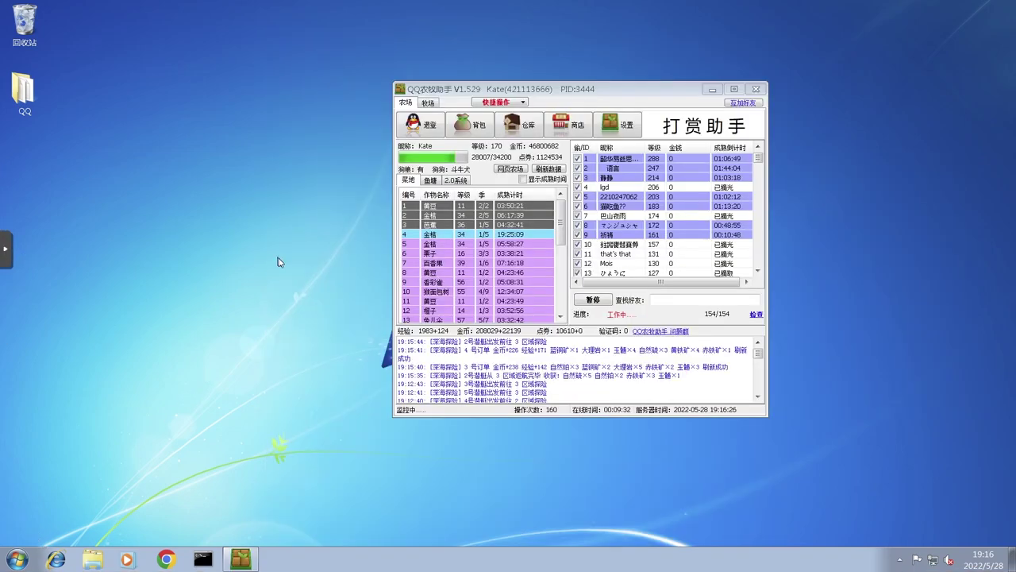
- Change the display resolution from 1920 × 1080 to 1024 × 768 in 屏幕分辨率 and apply it
{"action": "right_click", "coordinate": [279, 258]}
{"action": "left_click", "coordinate": [321, 367]}
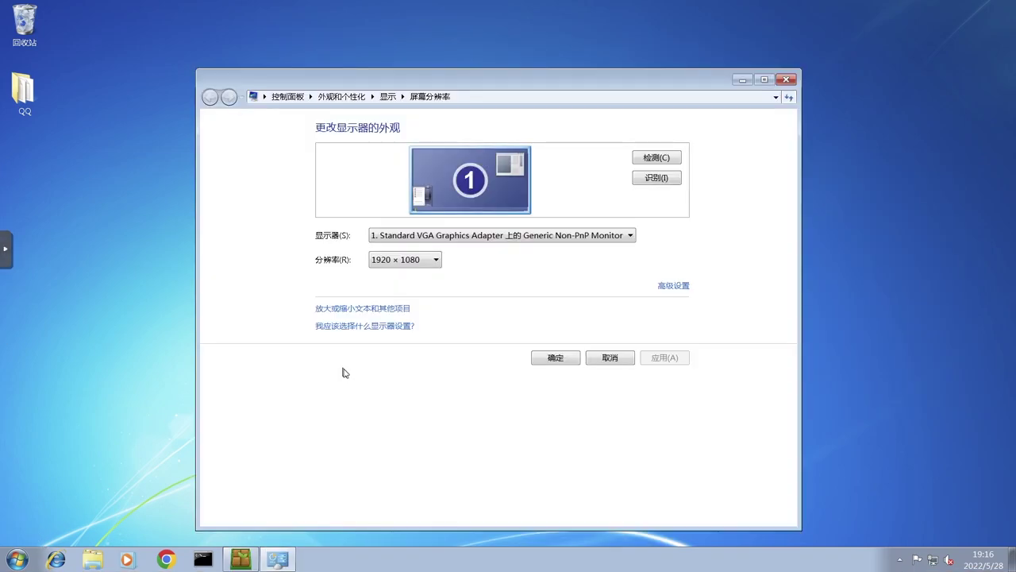
{"action": "left_click", "coordinate": [467, 238]}
{"action": "left_click", "coordinate": [475, 239]}
{"action": "left_click", "coordinate": [431, 261]}
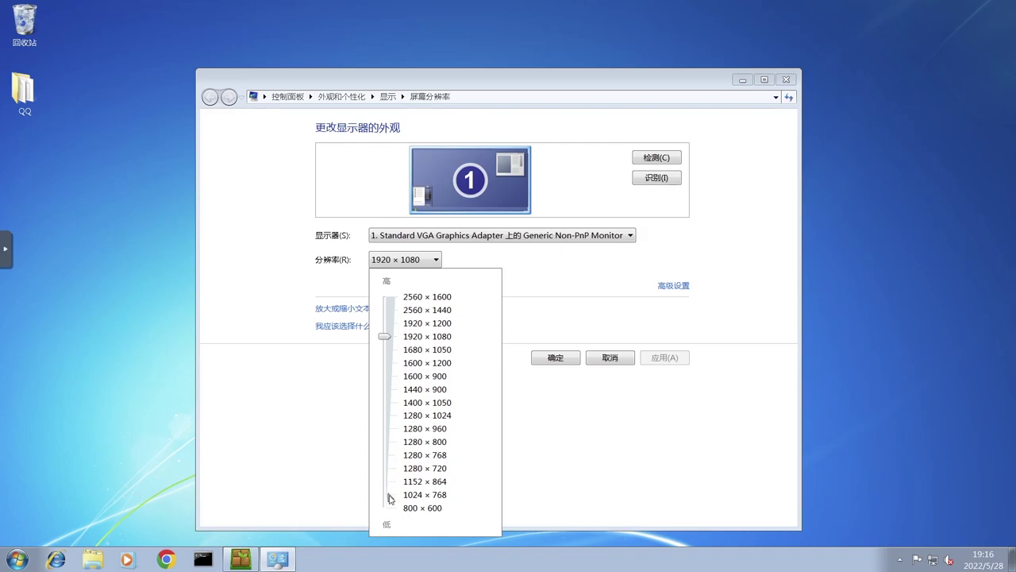
{"action": "left_click", "coordinate": [390, 498]}
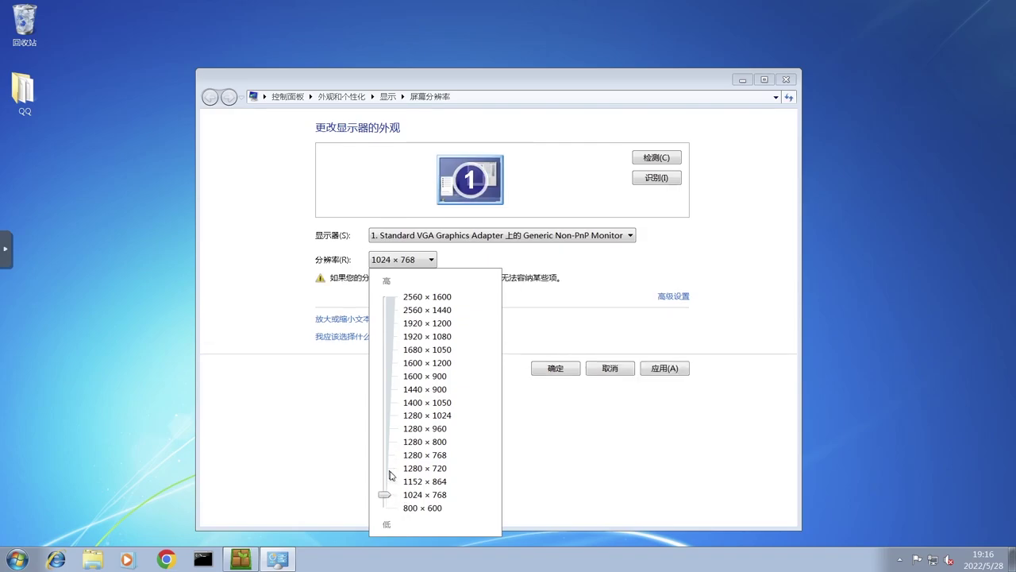
{"action": "left_click", "coordinate": [643, 476]}
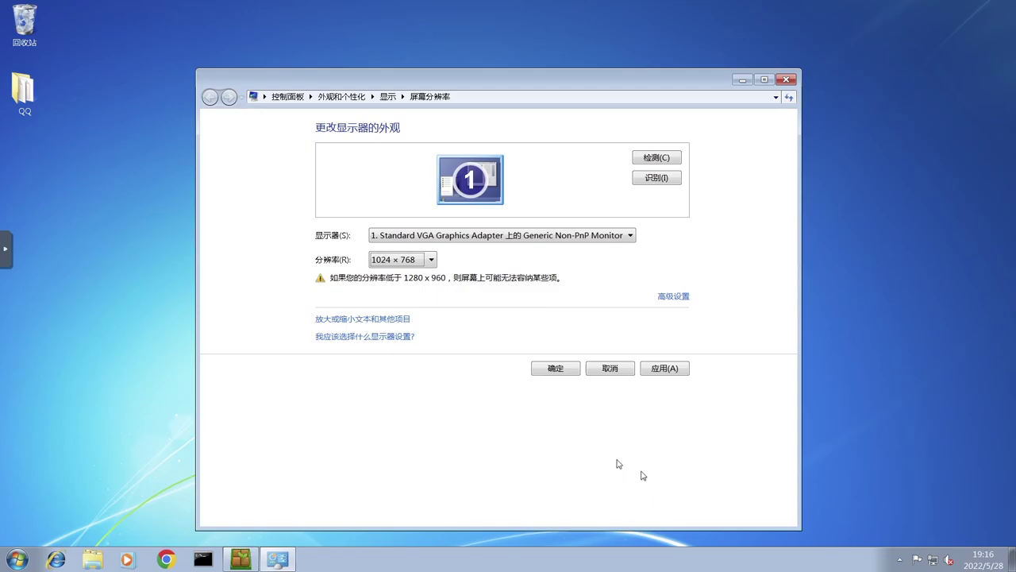
{"action": "left_click", "coordinate": [576, 370]}
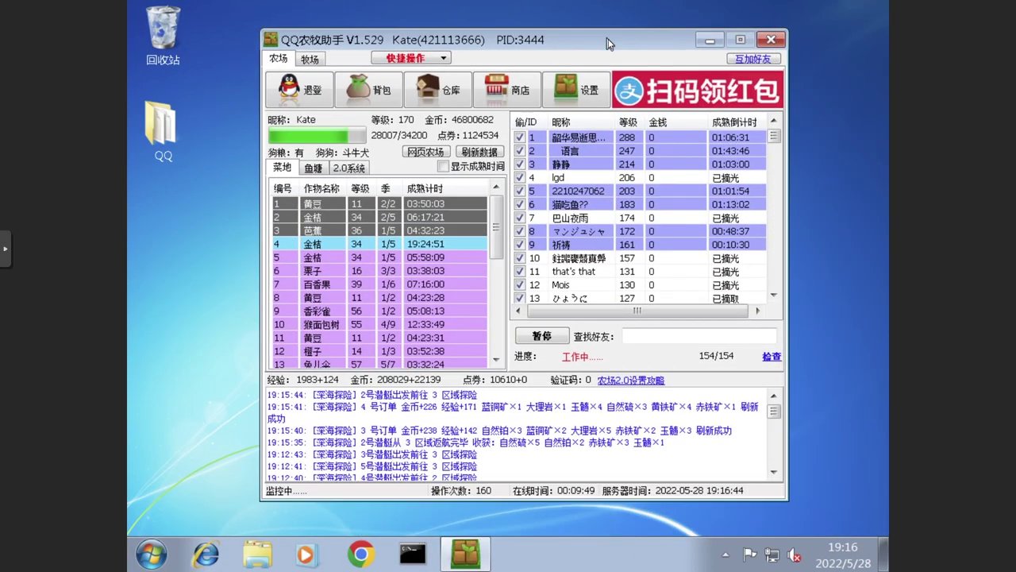
- Restore the three deleted items from the Recycle Bin onto the desktop
{"action": "double_click", "coordinate": [165, 41]}
{"action": "left_click_drag", "start_coordinate": [508, 227], "coordinate": [594, 67]}
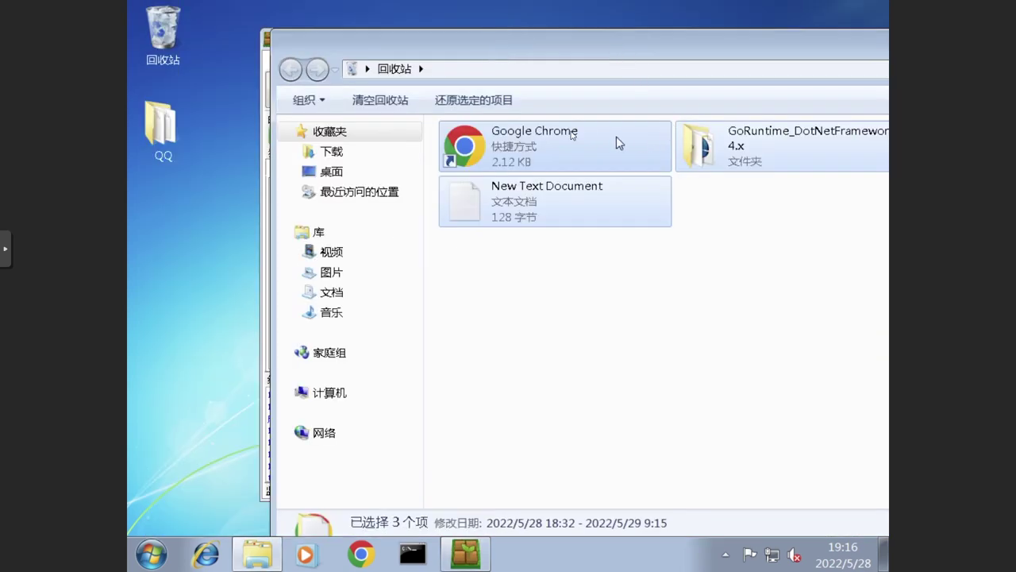
{"action": "left_click_drag", "start_coordinate": [615, 140], "coordinate": [228, 251]}
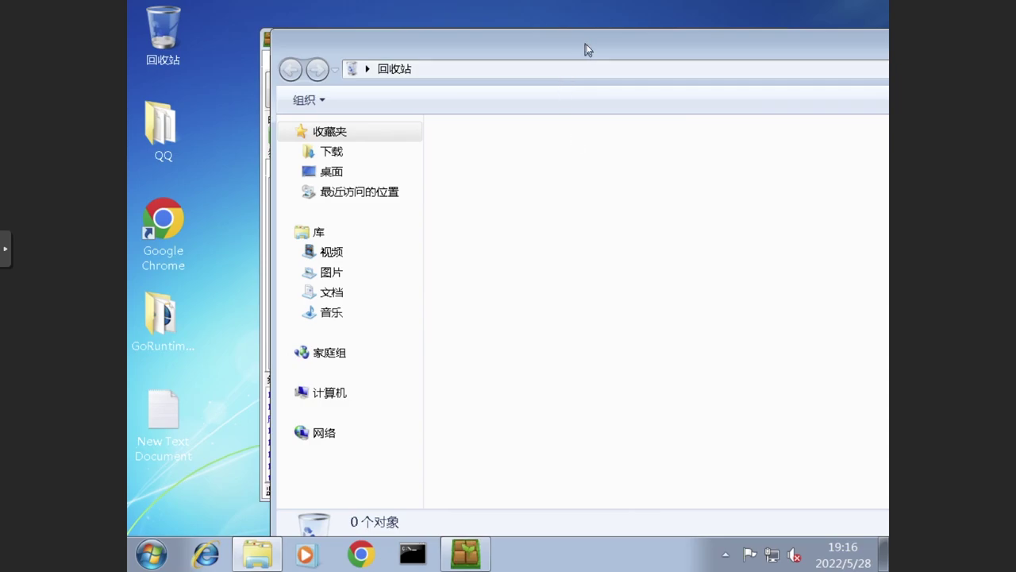
{"action": "left_click_drag", "start_coordinate": [585, 47], "coordinate": [517, 136]}
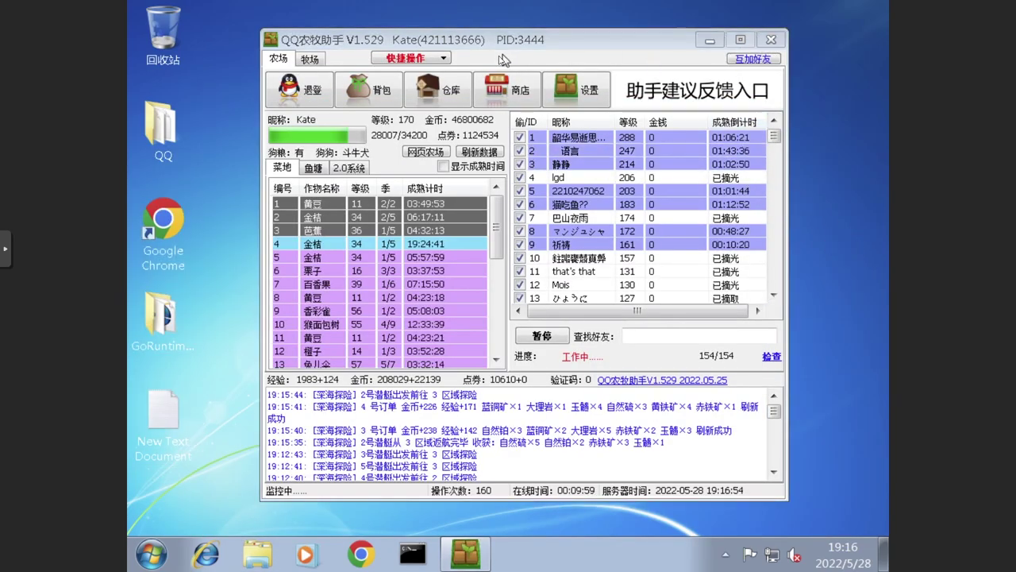
- Close the QQ农牧助手 farm helper and exit the noVNC console's fullscreen view
{"action": "left_click", "coordinate": [561, 95]}
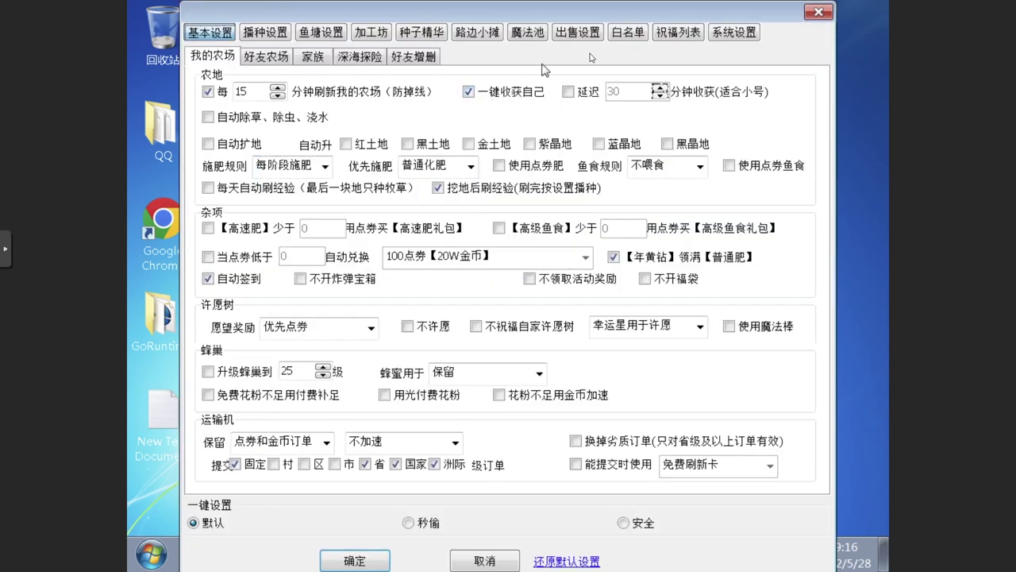
{"action": "left_click", "coordinate": [729, 37]}
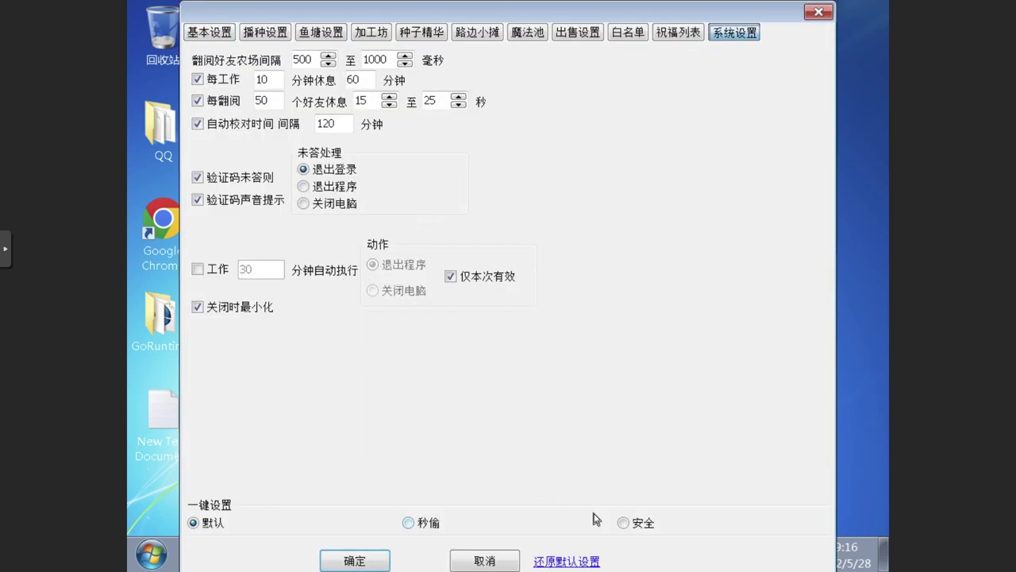
{"action": "left_click", "coordinate": [819, 13]}
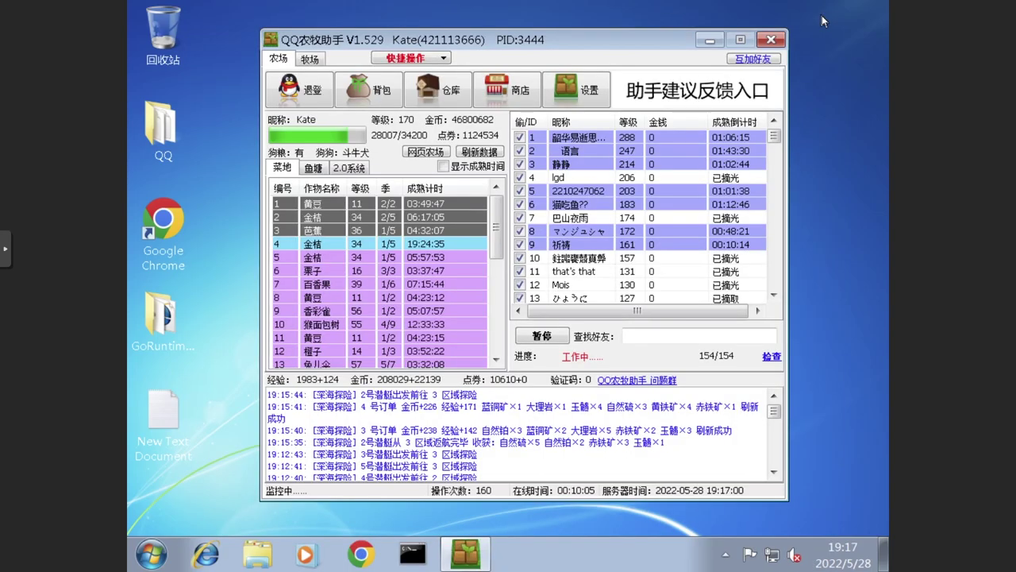
{"action": "left_click", "coordinate": [771, 40]}
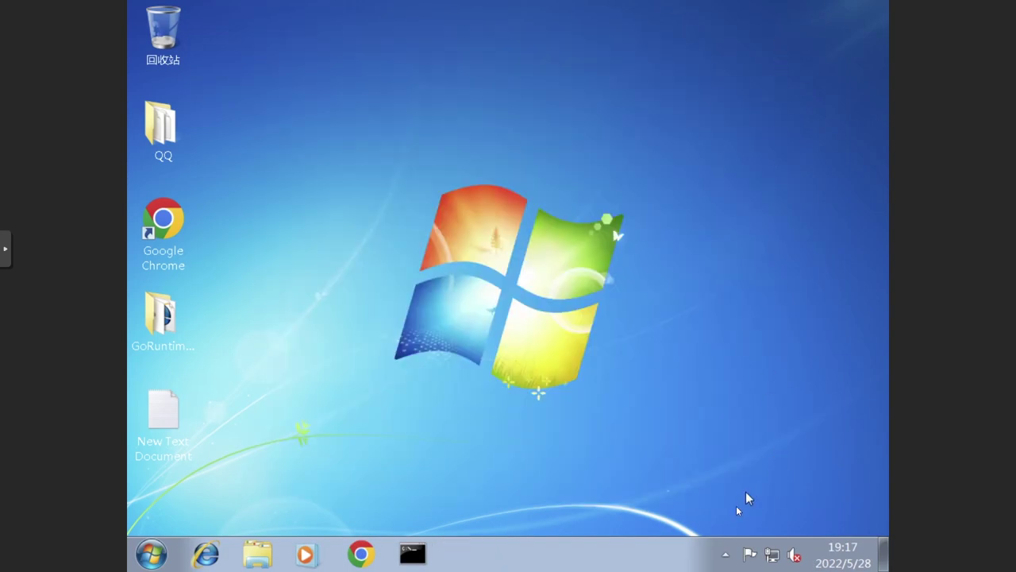
{"action": "left_click", "coordinate": [725, 553]}
{"action": "left_click", "coordinate": [567, 555]}
{"action": "left_click", "coordinate": [6, 249]}
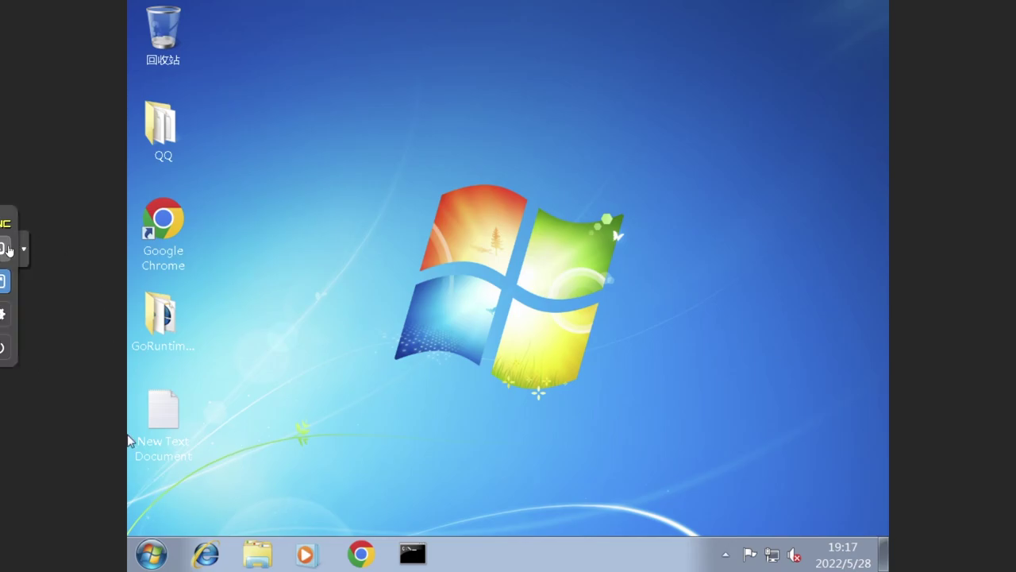
{"action": "left_click", "coordinate": [17, 283]}
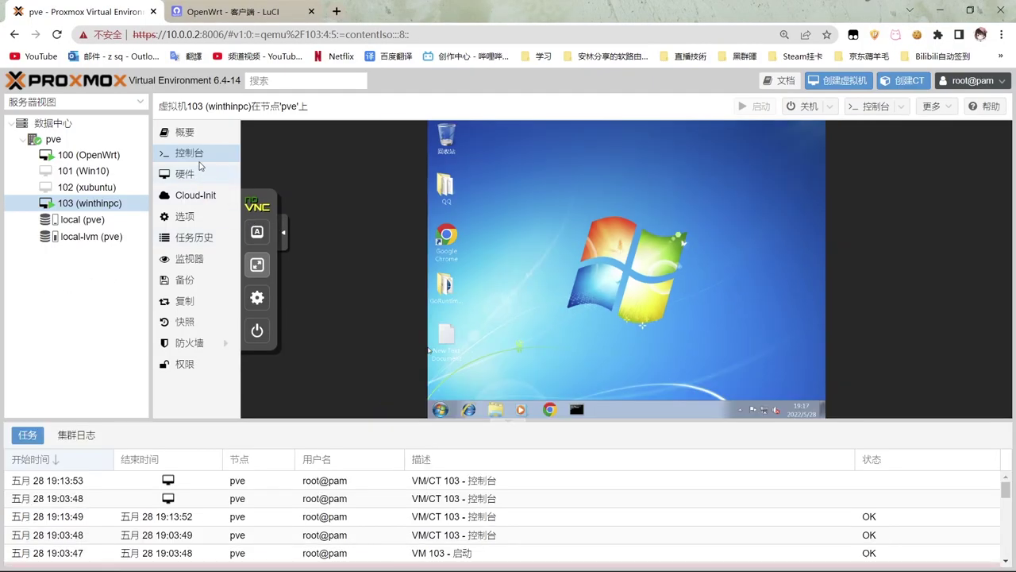
- Destroy VM 101 (Win10), purging its job entries, by confirming with ID 101
{"action": "left_click", "coordinate": [197, 140]}
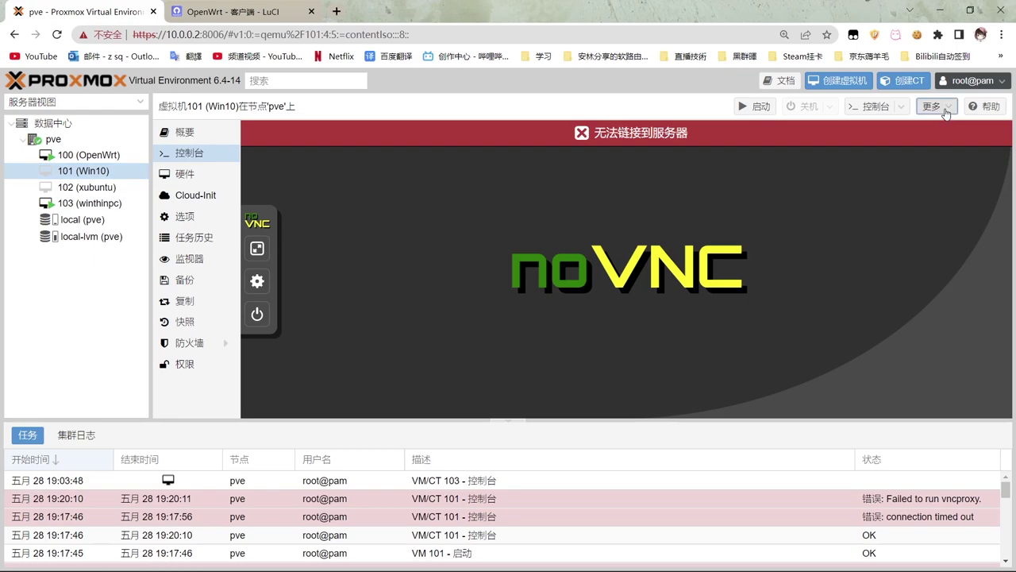
{"action": "left_click", "coordinate": [931, 106]}
{"action": "left_click", "coordinate": [948, 184]}
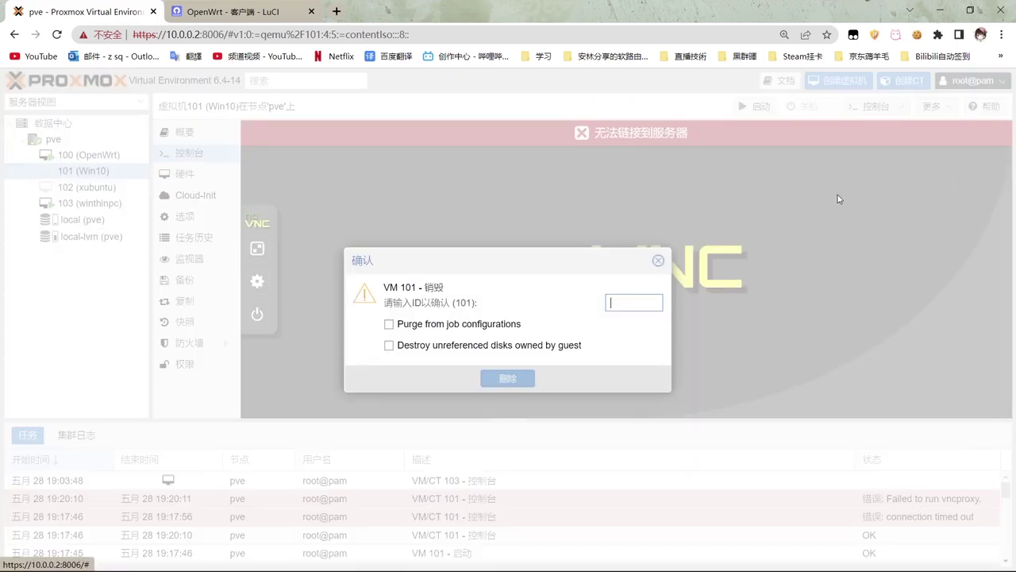
{"action": "left_click", "coordinate": [492, 326]}
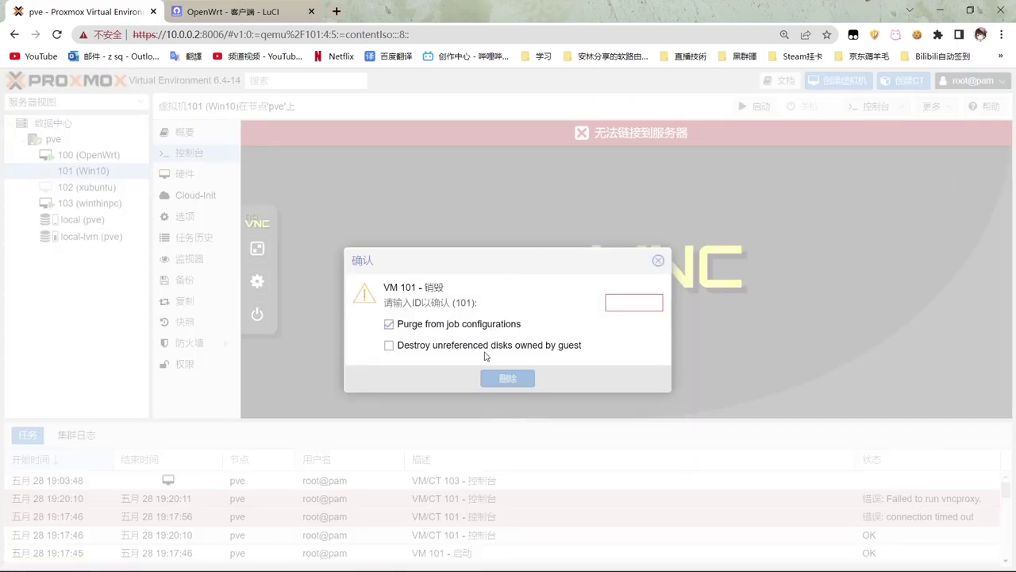
{"action": "left_click", "coordinate": [629, 301]}
{"action": "type", "text": "101"}
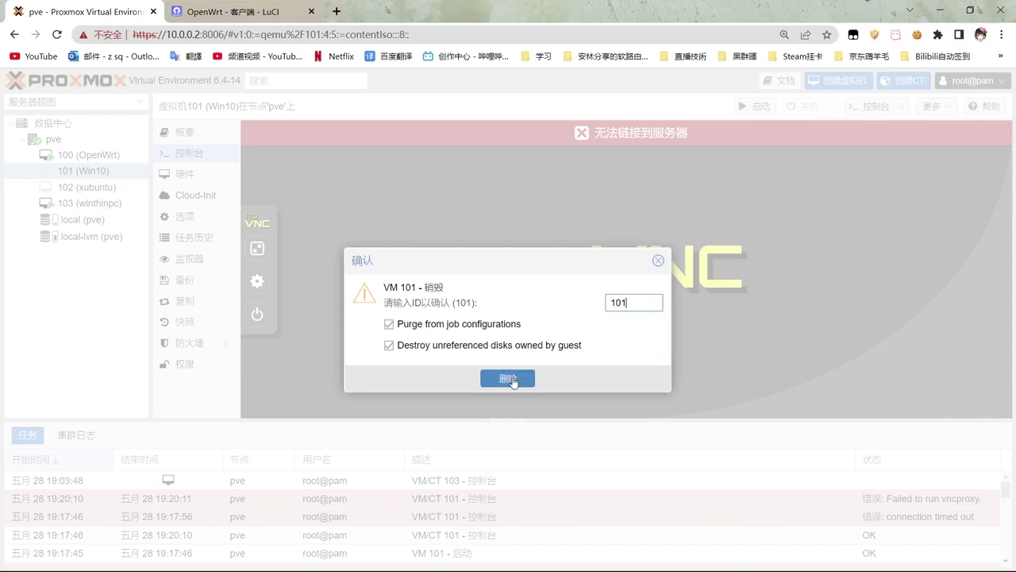
{"action": "left_click", "coordinate": [511, 379]}
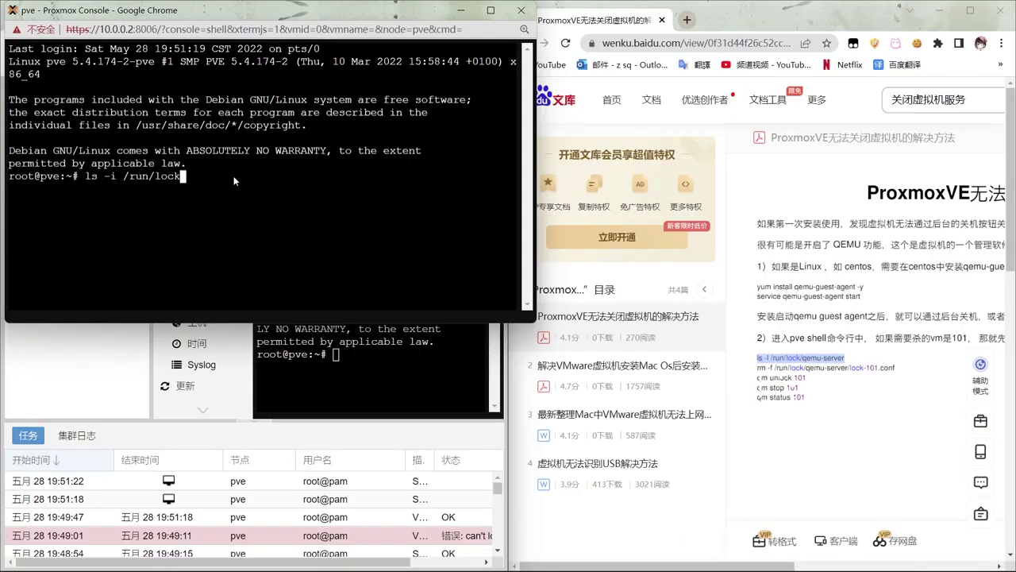
- In the node Shell, list the qemu-server locks, delete VM 103's lock file, and check its status
{"action": "type", "text": "qemu-server"}
{"action": "key", "text": "Return"}
{"action": "type", "text": "rm -f /run/lock/qemu-server/locker-103.con"}
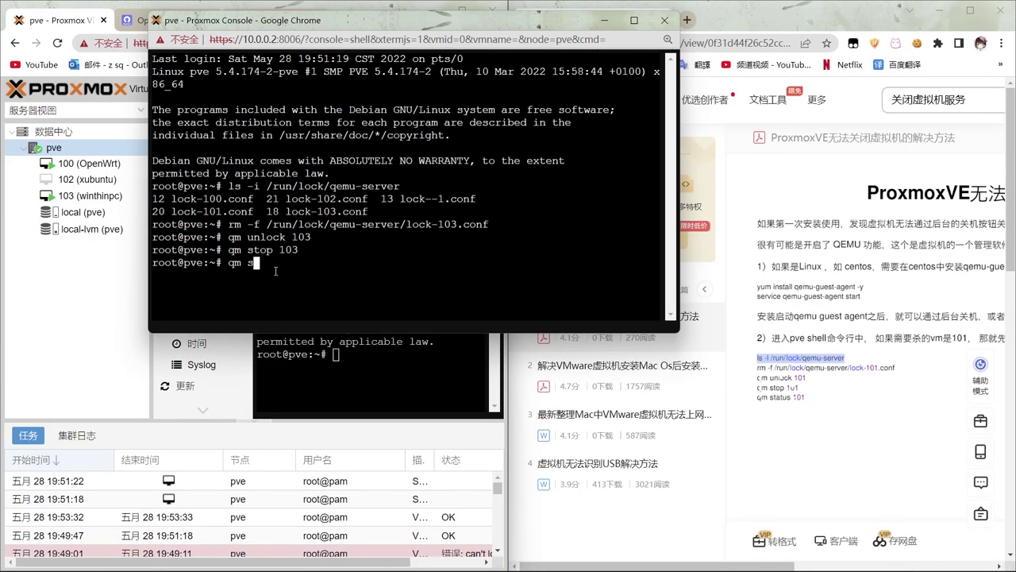
{"action": "type", "text": "status 103"}
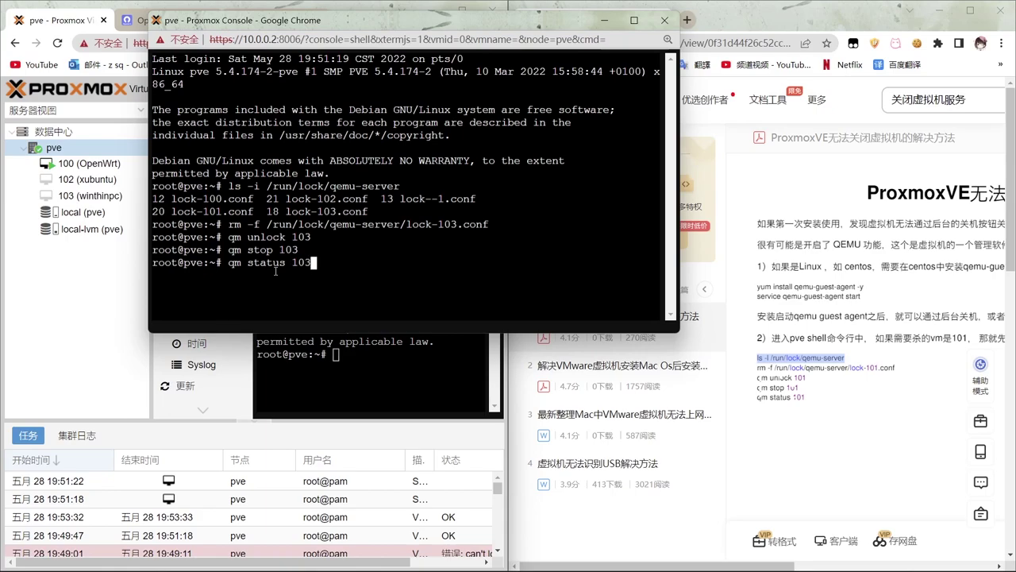
{"action": "key", "text": "Return"}
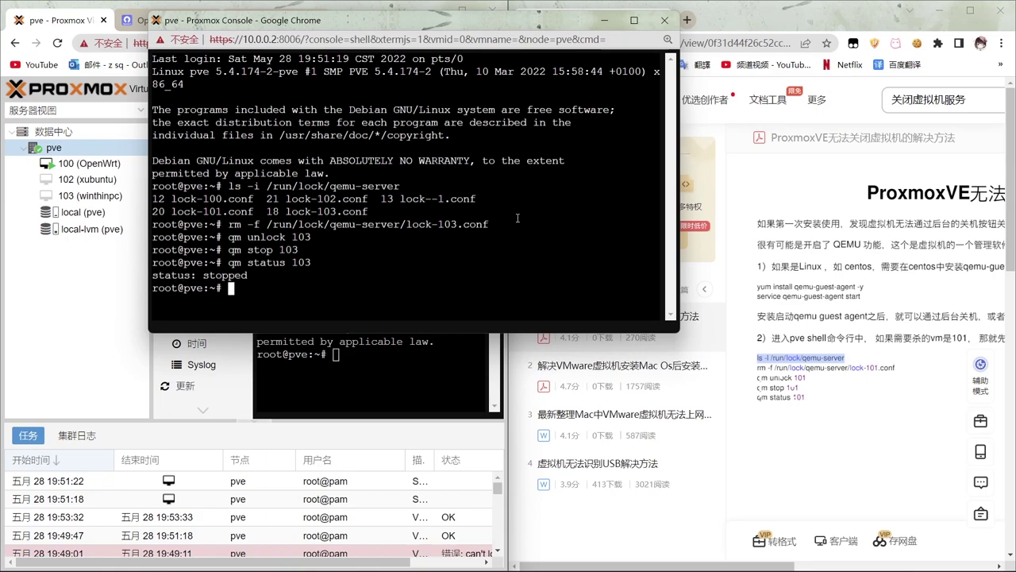
- Close the shell window, confirming Leave, and move to Ghost's disk-to-image option
{"action": "left_click", "coordinate": [665, 19]}
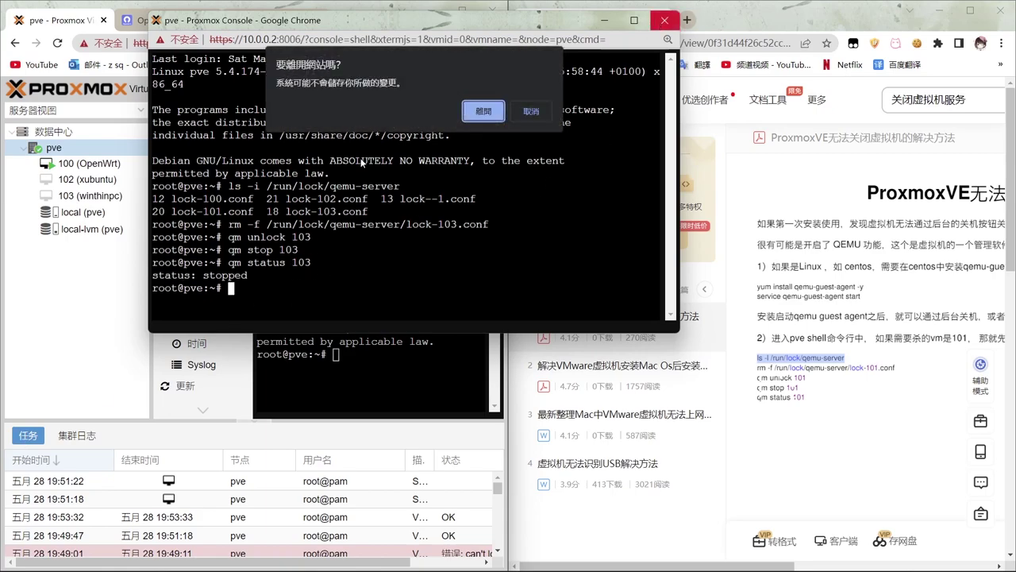
{"action": "left_click", "coordinate": [484, 111]}
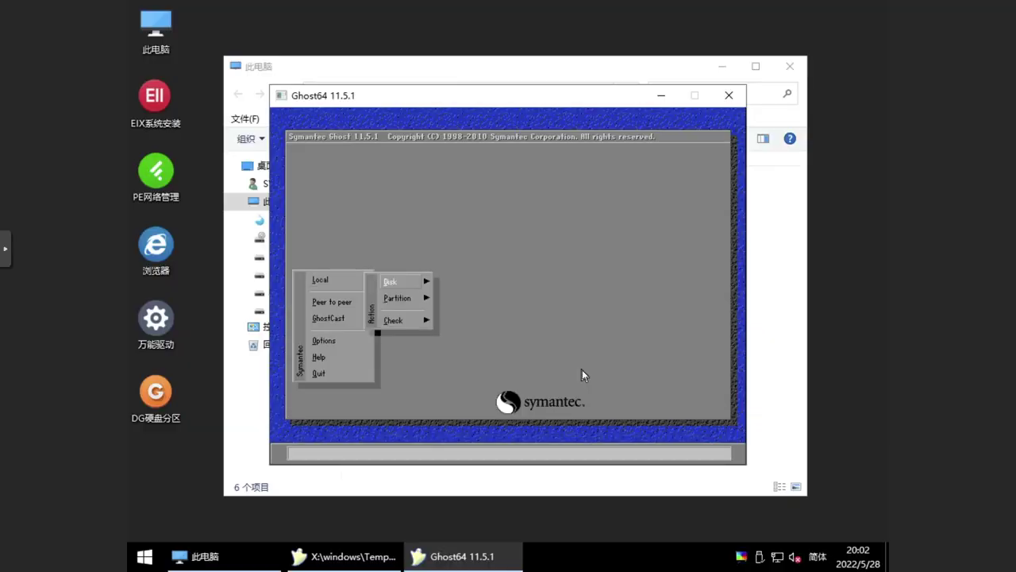
{"action": "key", "text": "Right"}
{"action": "key", "text": "Down"}
- Start a Ghost disk-to-image backup of drive 1 (51200 MB) with drive G: as destination
{"action": "key", "text": "Return"}
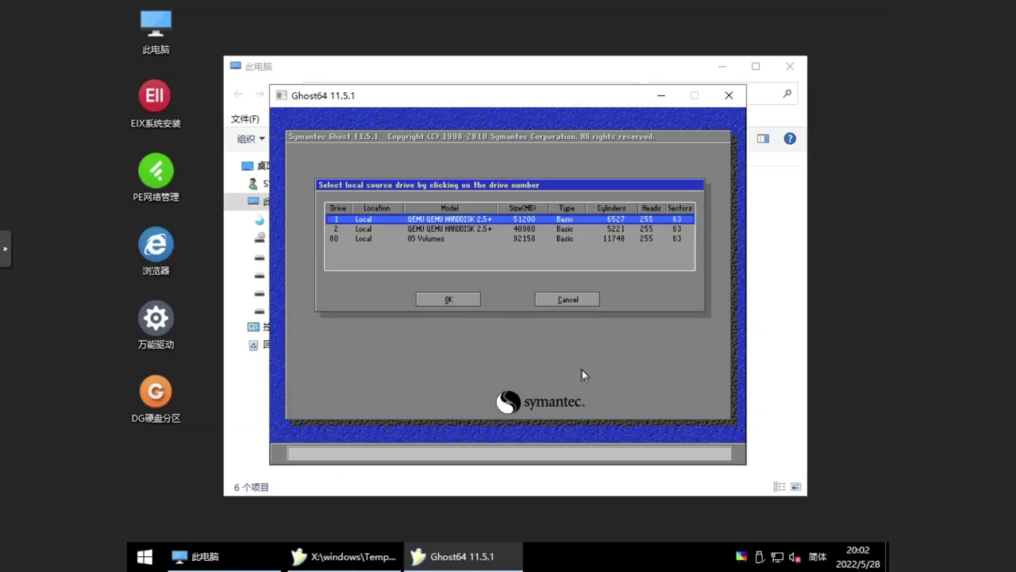
{"action": "key", "text": "Return"}
{"action": "left_click", "coordinate": [569, 172]}
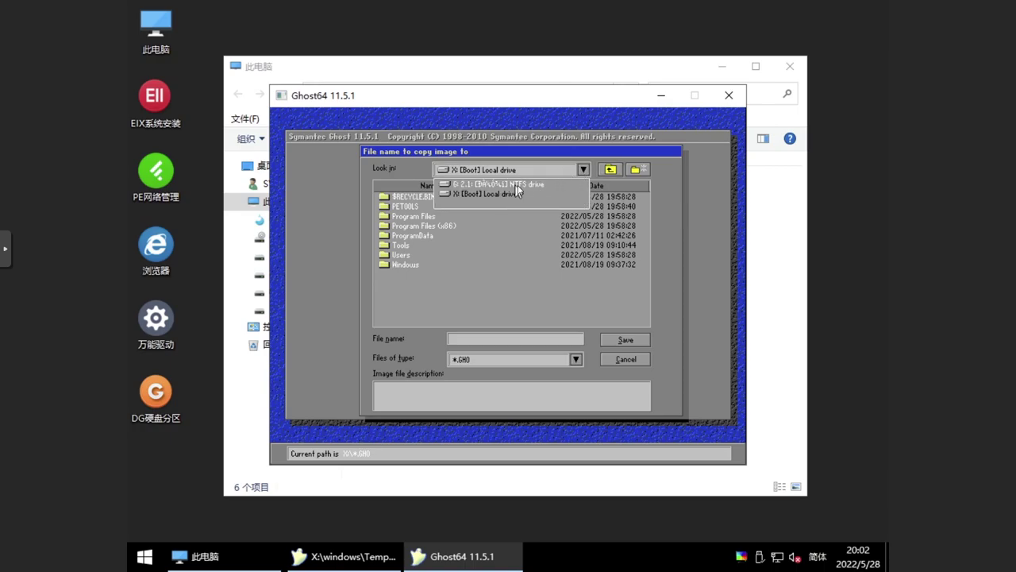
{"action": "left_click", "coordinate": [517, 185]}
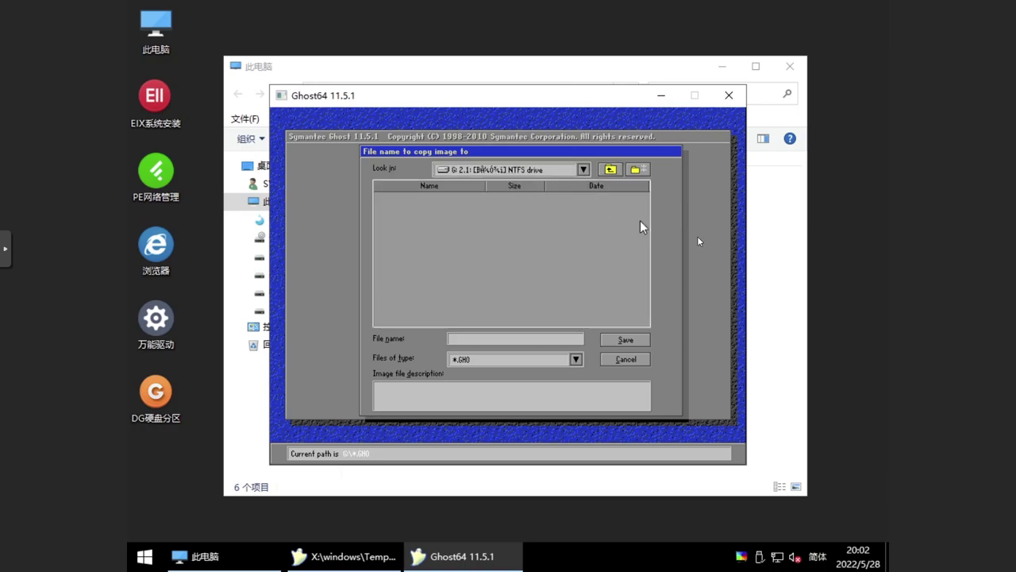
{"action": "left_click", "coordinate": [784, 291]}
{"action": "left_click", "coordinate": [446, 298]}
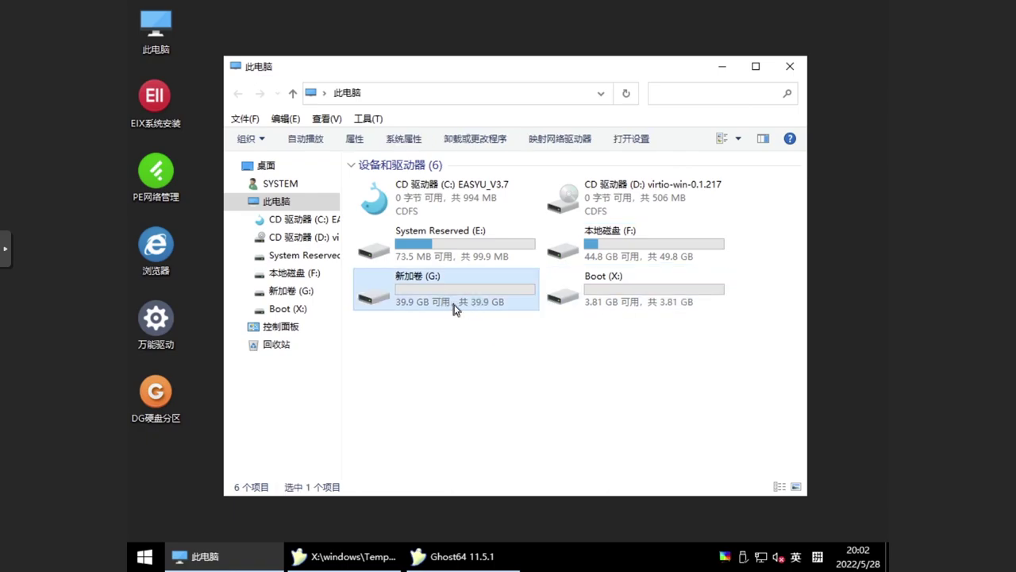
- Save the image as G:\winthinpc.GHO with Fast compression and dismiss the completion message
{"action": "mouse_move", "coordinate": [476, 558]}
{"action": "left_click", "coordinate": [480, 454]}
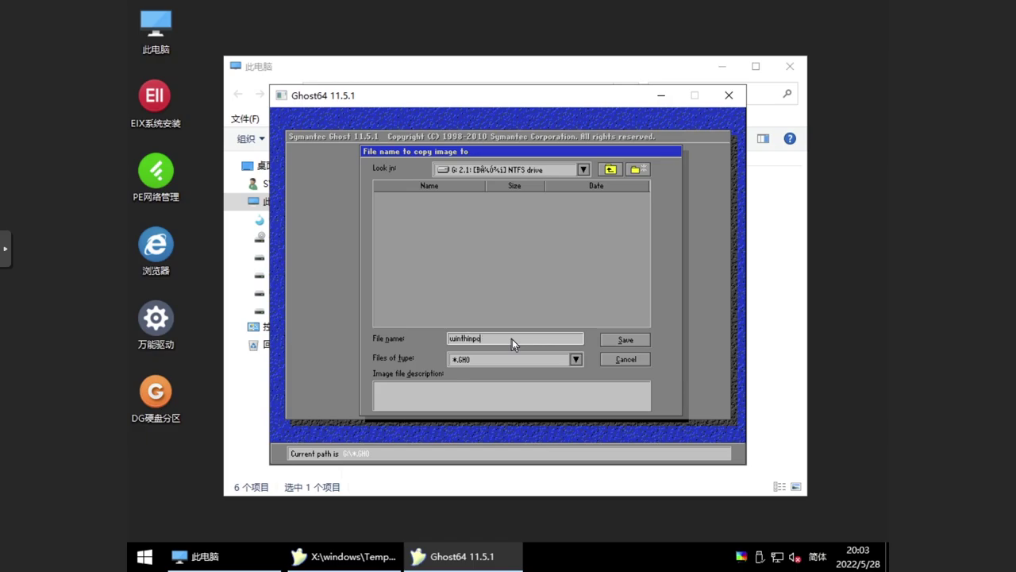
{"action": "left_click", "coordinate": [640, 341]}
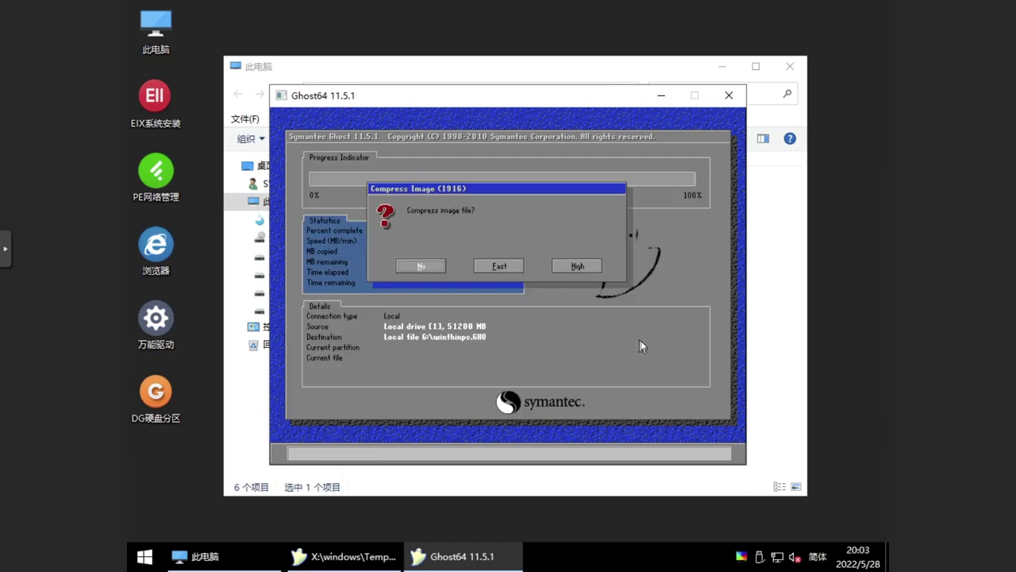
{"action": "left_click", "coordinate": [494, 267]}
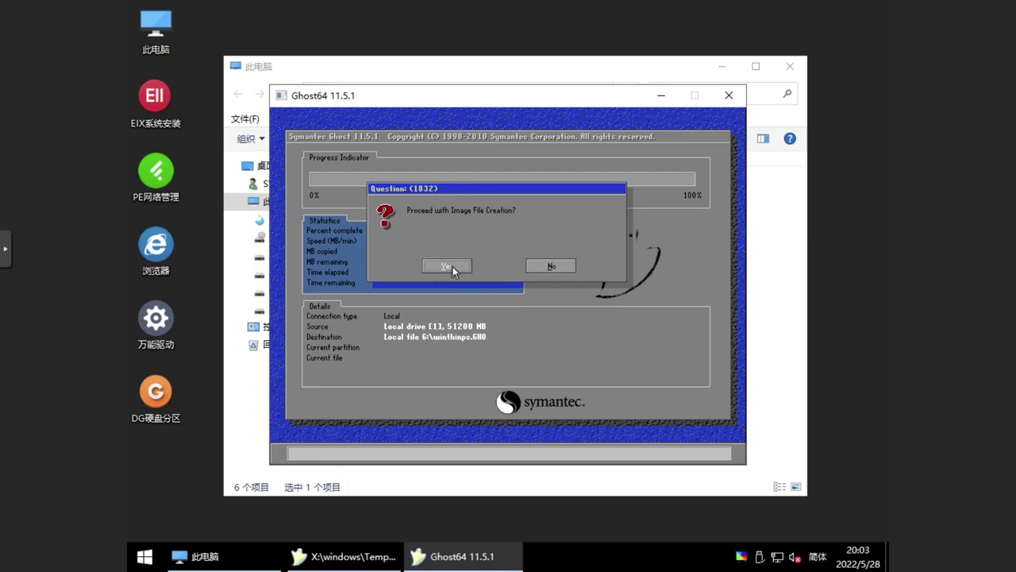
{"action": "left_click", "coordinate": [449, 267]}
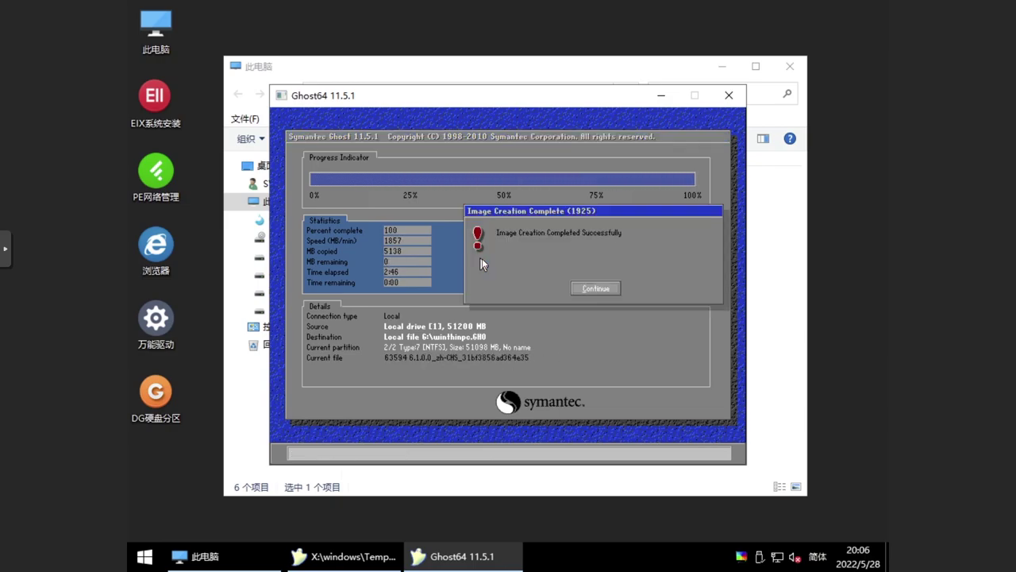
{"action": "key", "text": "Return"}
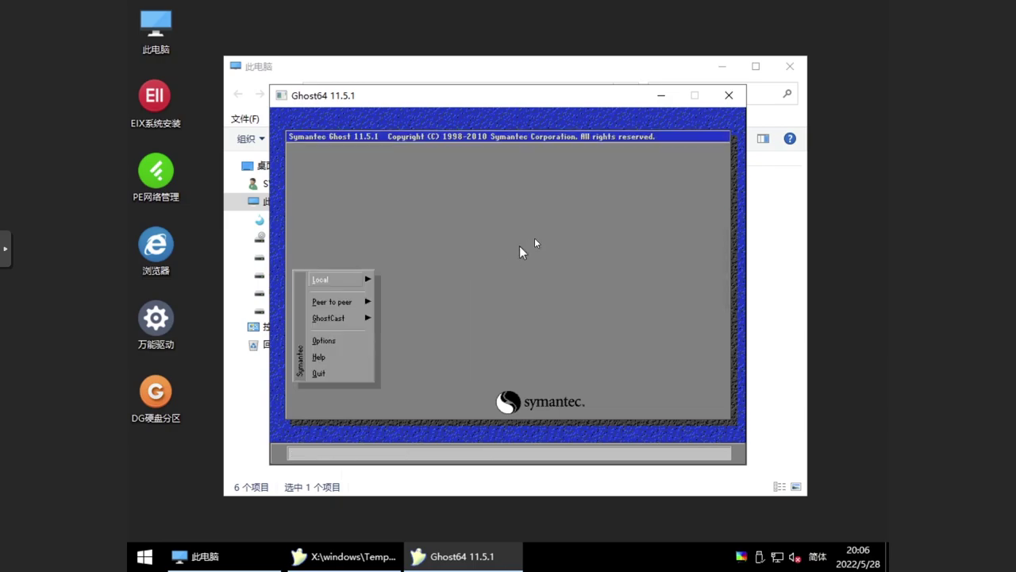
{"action": "left_click", "coordinate": [334, 374]}
- Quit Ghost, then open winthinpc.GHO from drive G: in Easy Image X
{"action": "left_click", "coordinate": [433, 266]}
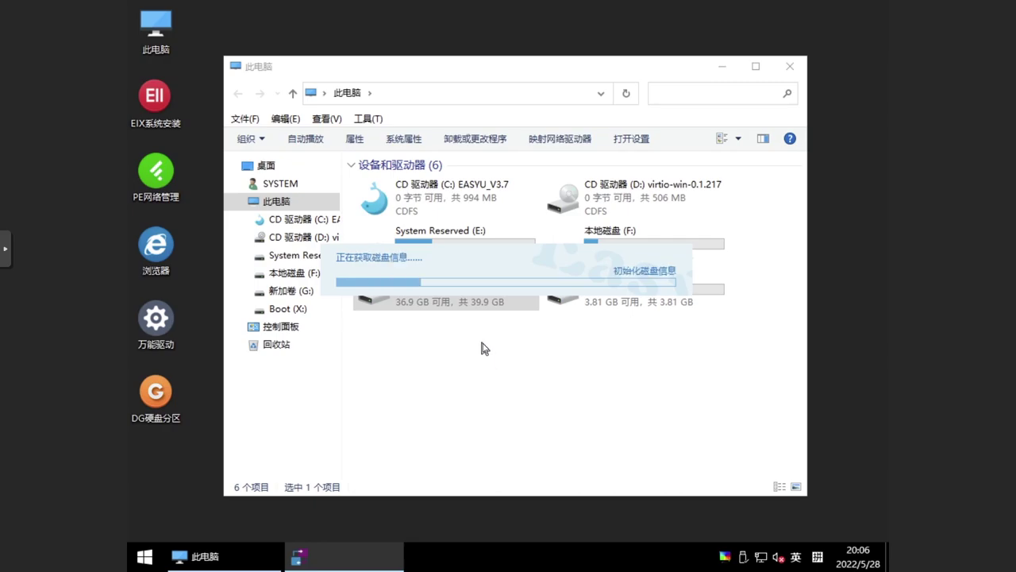
{"action": "double_click", "coordinate": [478, 308]}
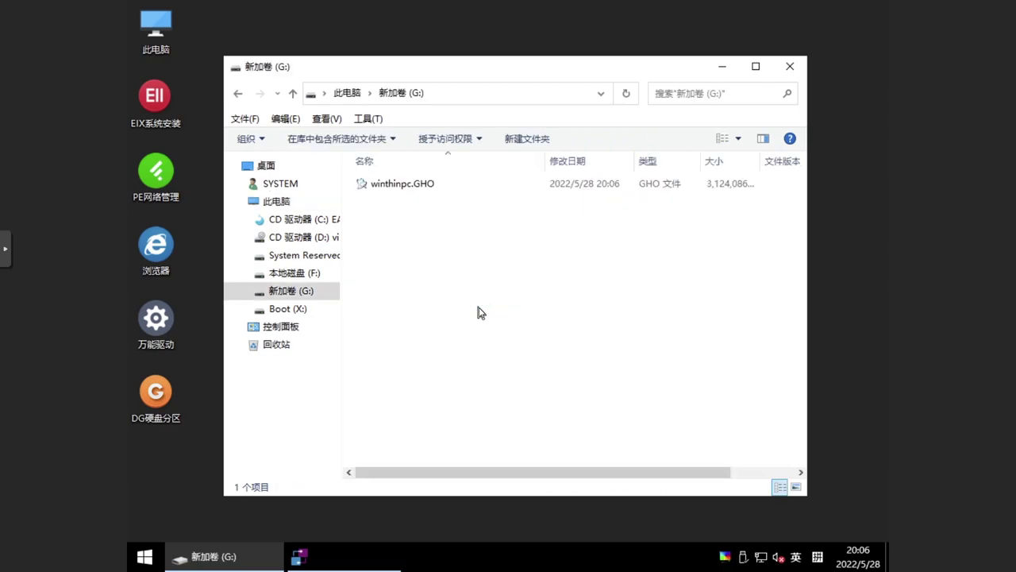
{"action": "double_click", "coordinate": [426, 185]}
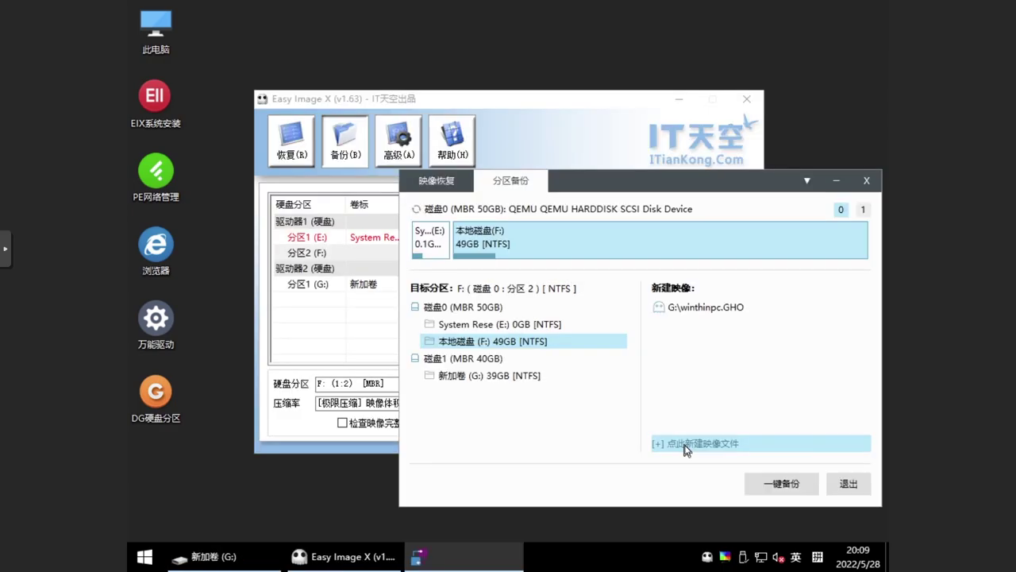
- Create the new partition backup image file winthinpc2.wim on drive G:
{"action": "left_click", "coordinate": [686, 445]}
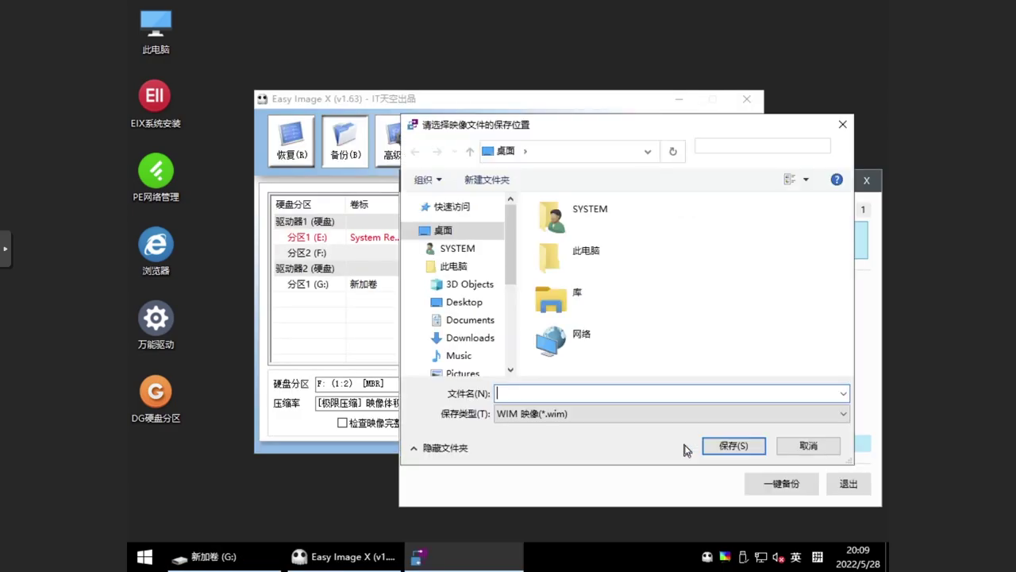
{"action": "scroll", "coordinate": [470, 341], "scroll_direction": "down", "scroll_amount": 1}
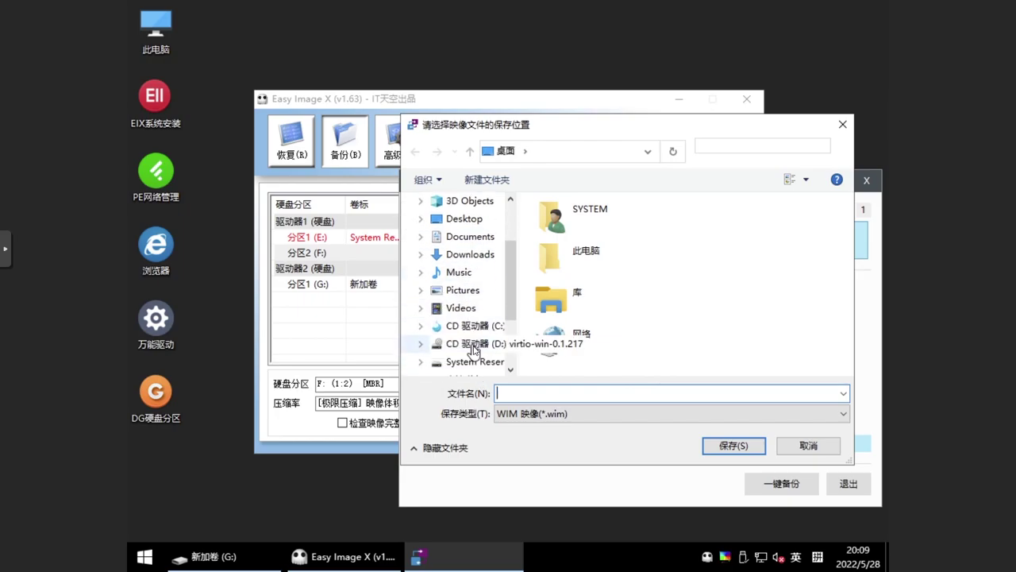
{"action": "scroll", "coordinate": [464, 362], "scroll_direction": "down", "scroll_amount": 1}
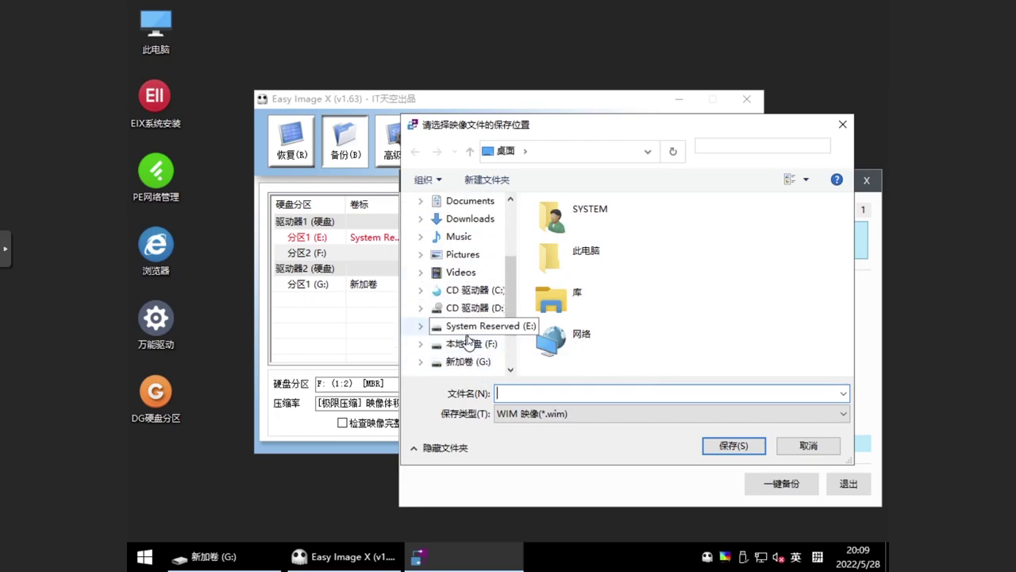
{"action": "left_click", "coordinate": [480, 364]}
{"action": "left_click", "coordinate": [580, 395]}
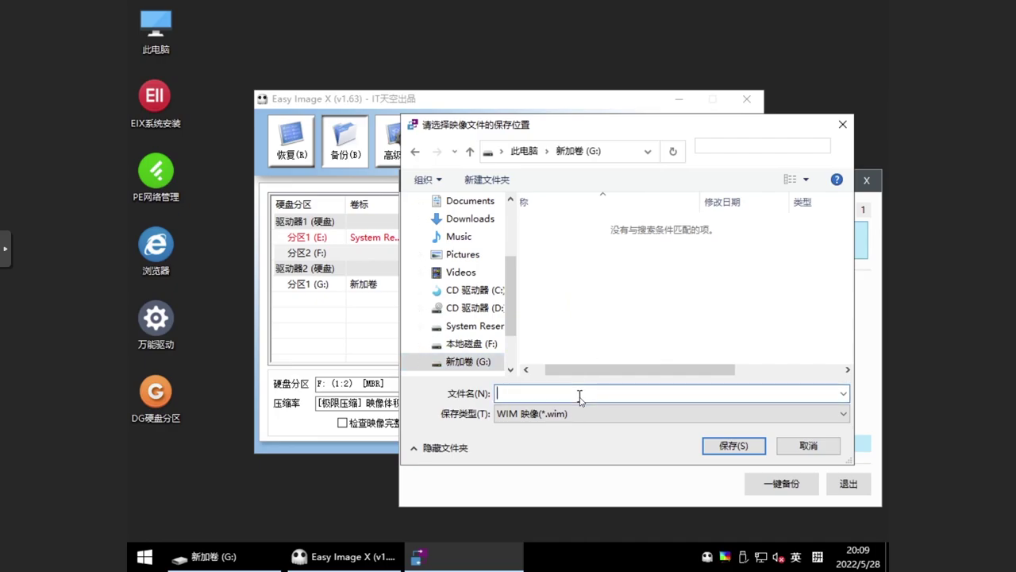
{"action": "type", "text": "winth"}
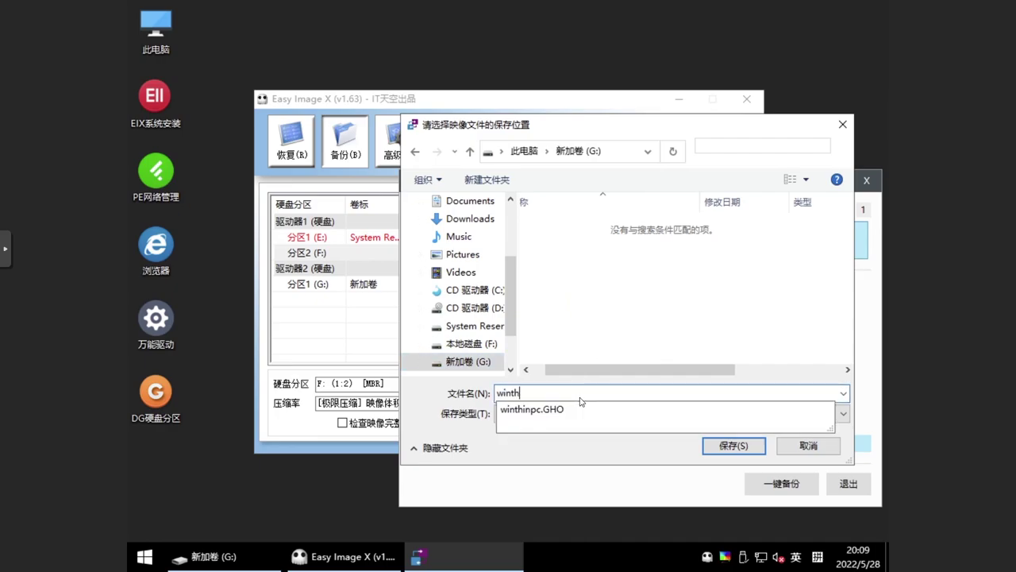
{"action": "type", "text": "inpc2"}
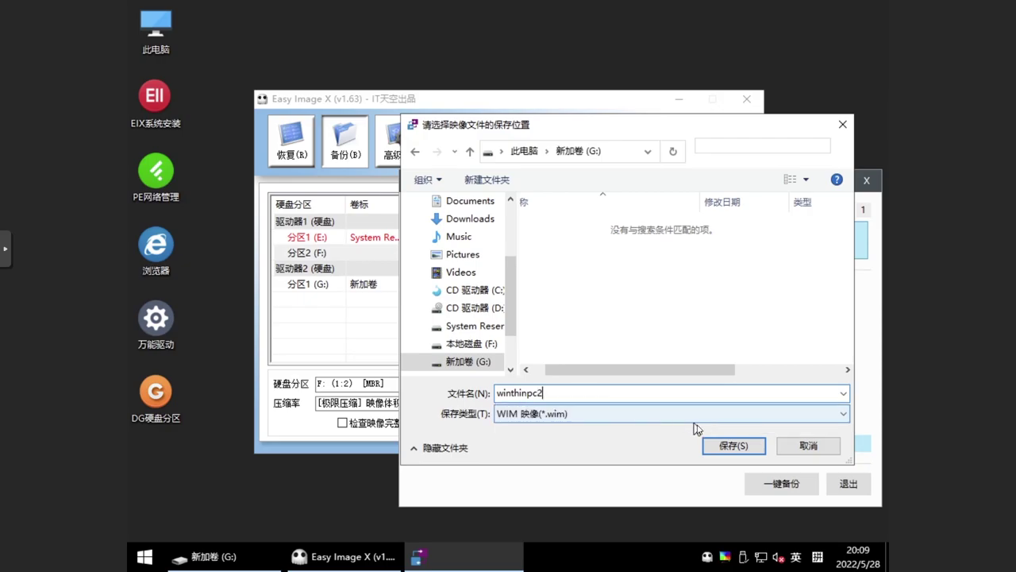
{"action": "left_click", "coordinate": [722, 446]}
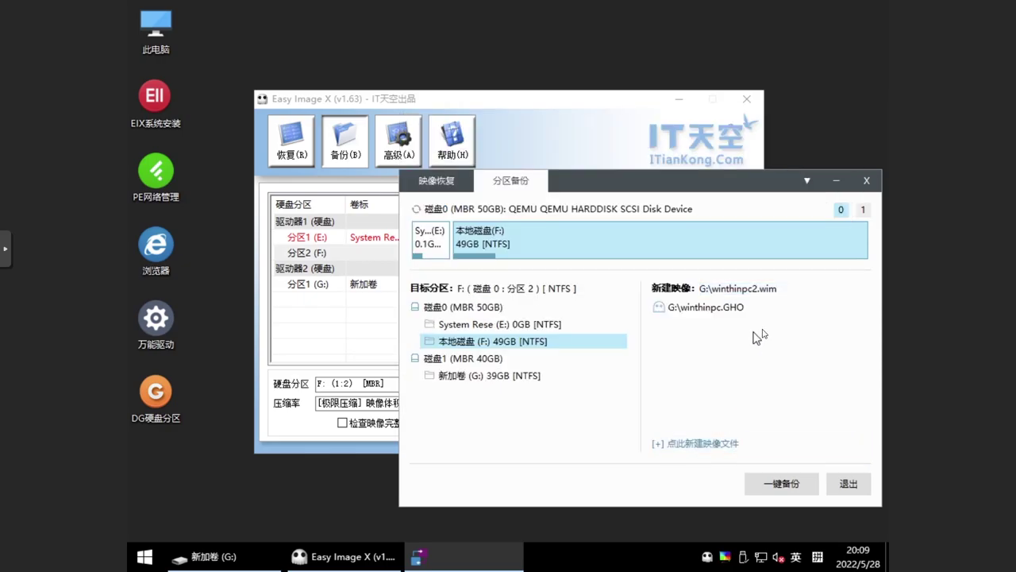